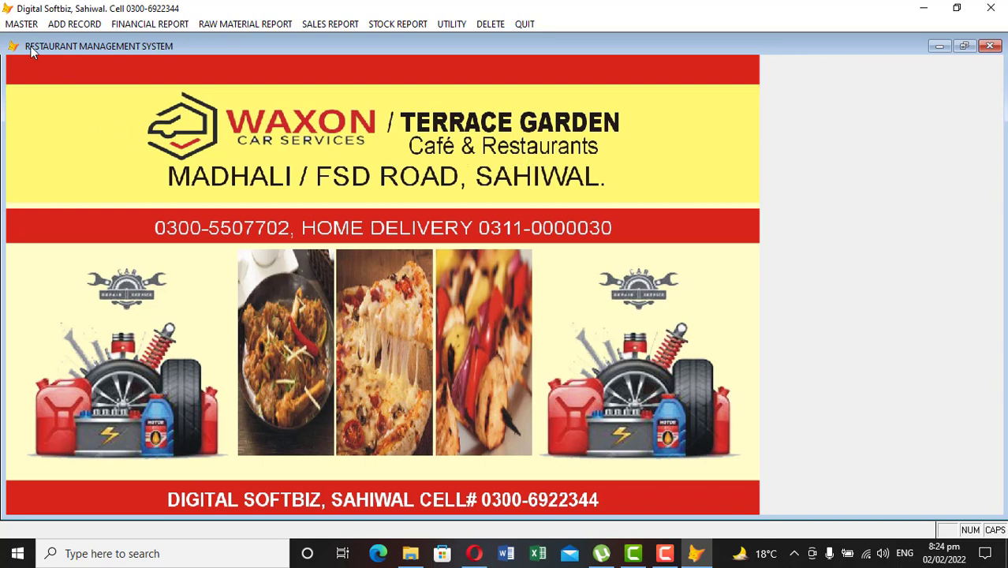
Step: Open the master group of accounts and display the full list of its groups
left_click(21, 25)
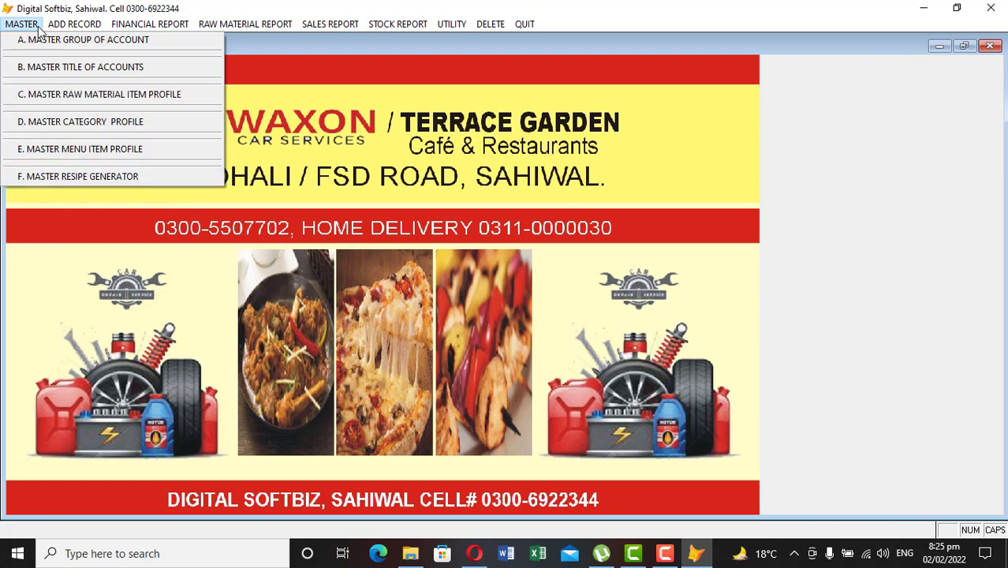
mouse_move(60, 29)
left_click(89, 40)
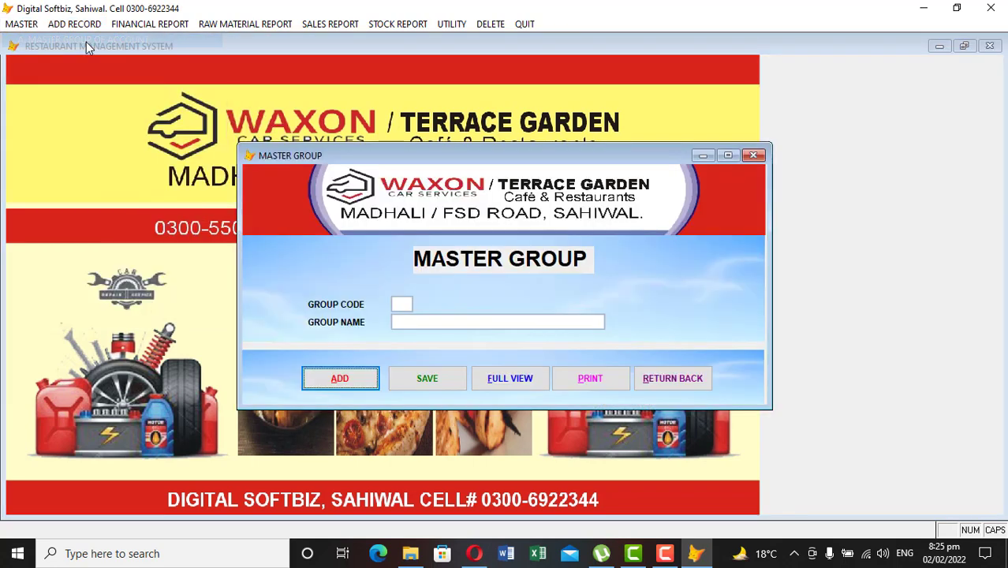
left_click(514, 377)
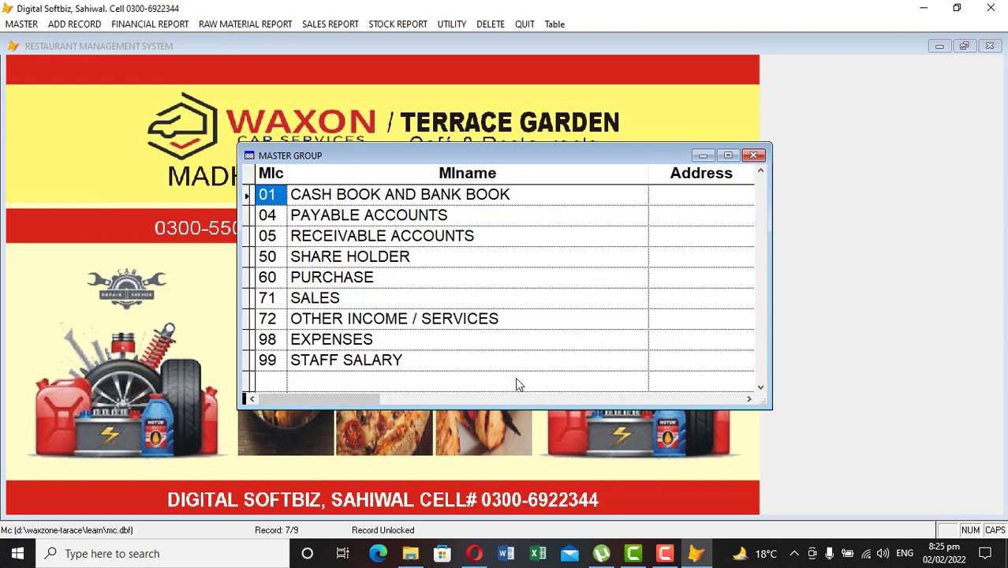
Step: Examine the codes and names of the account groups from cash book to expenses, and close the Master Group list and form
left_click(511, 194)
left_click(380, 194)
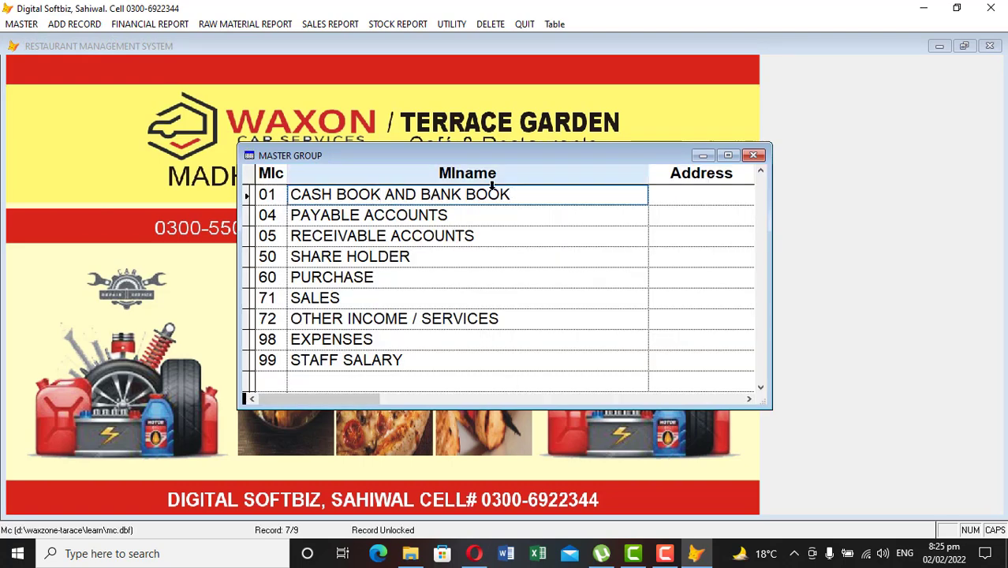
left_click(283, 200)
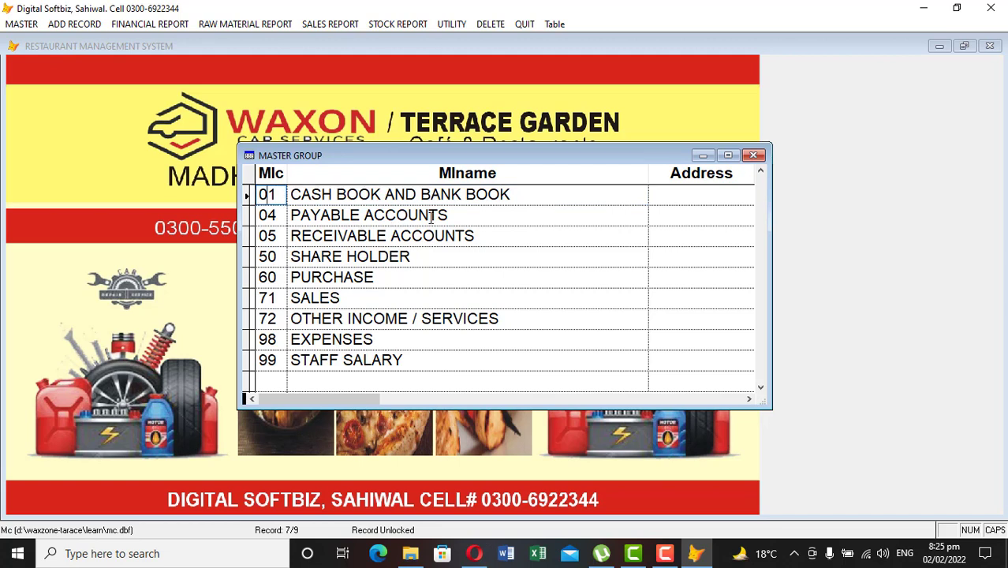
left_click(463, 218)
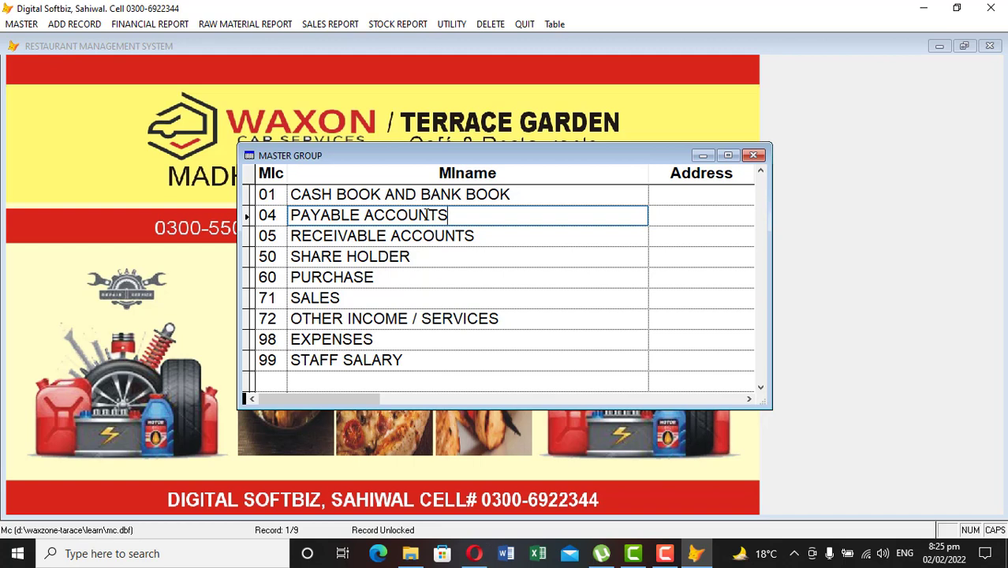
left_click(280, 214)
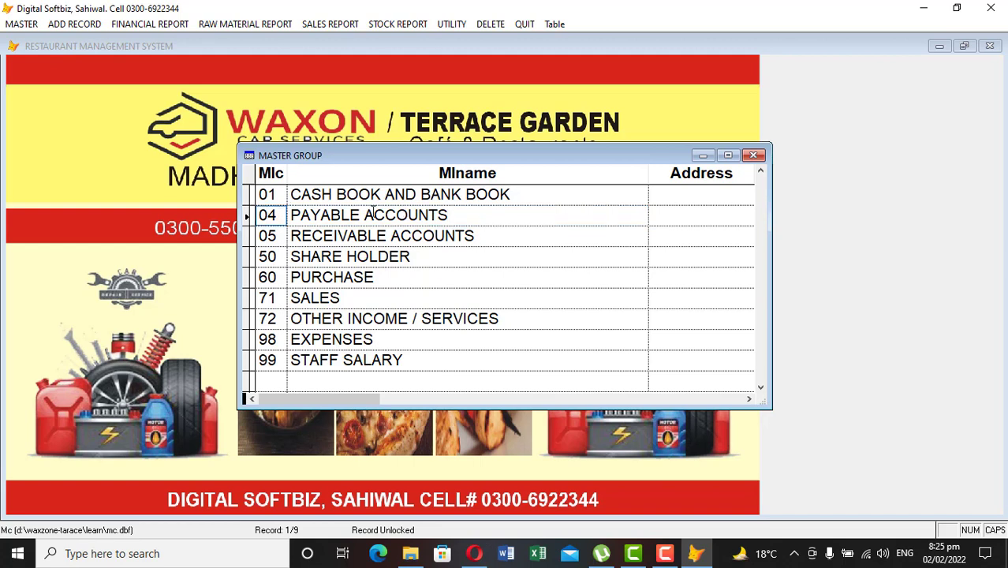
left_click(470, 235)
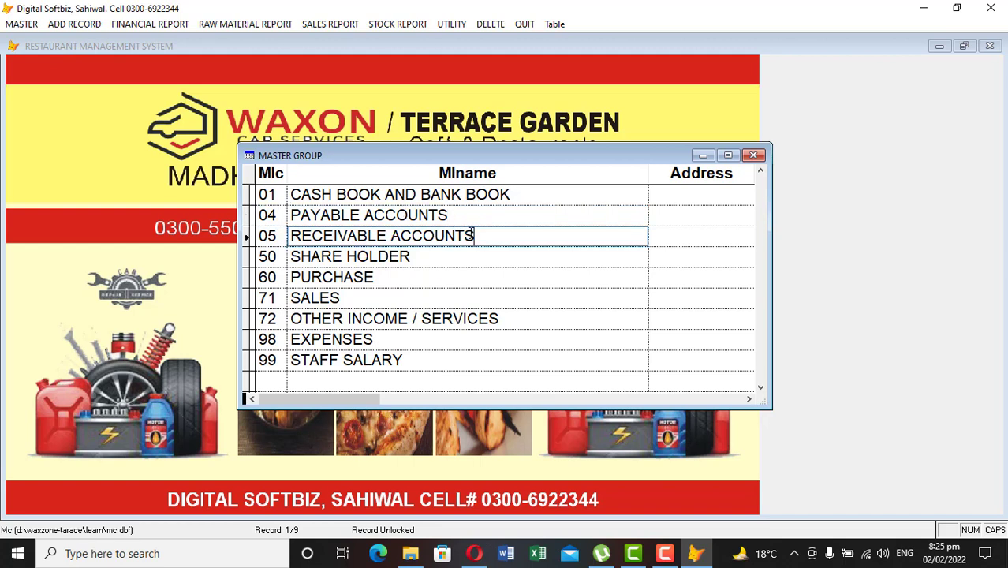
left_click(280, 236)
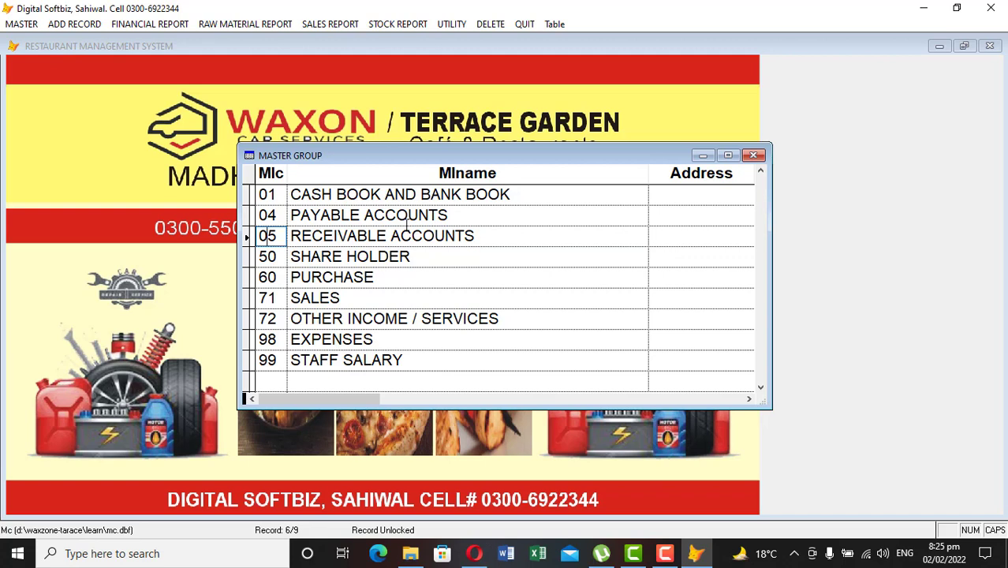
left_click(414, 257)
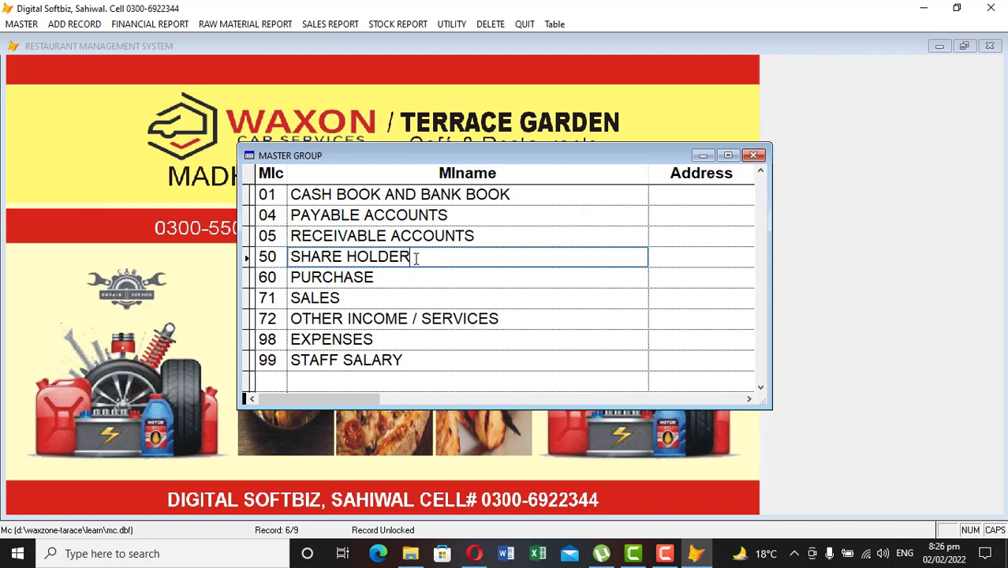
left_click(393, 279)
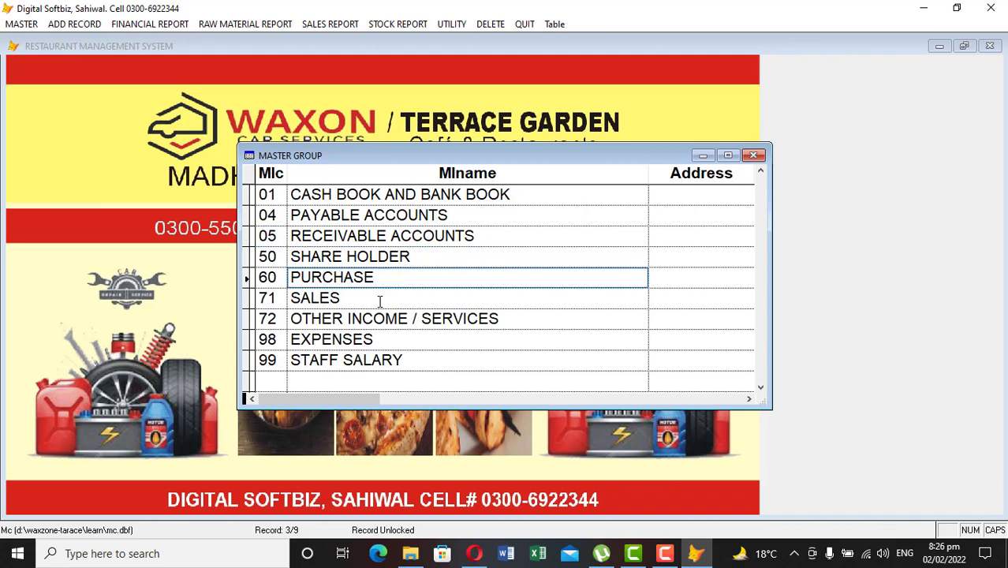
left_click(379, 301)
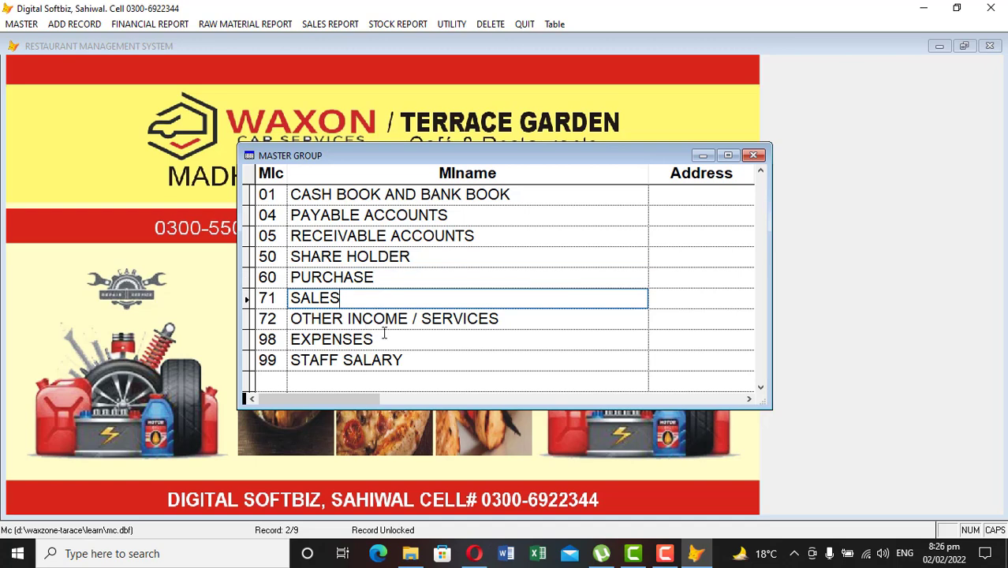
left_click(384, 338)
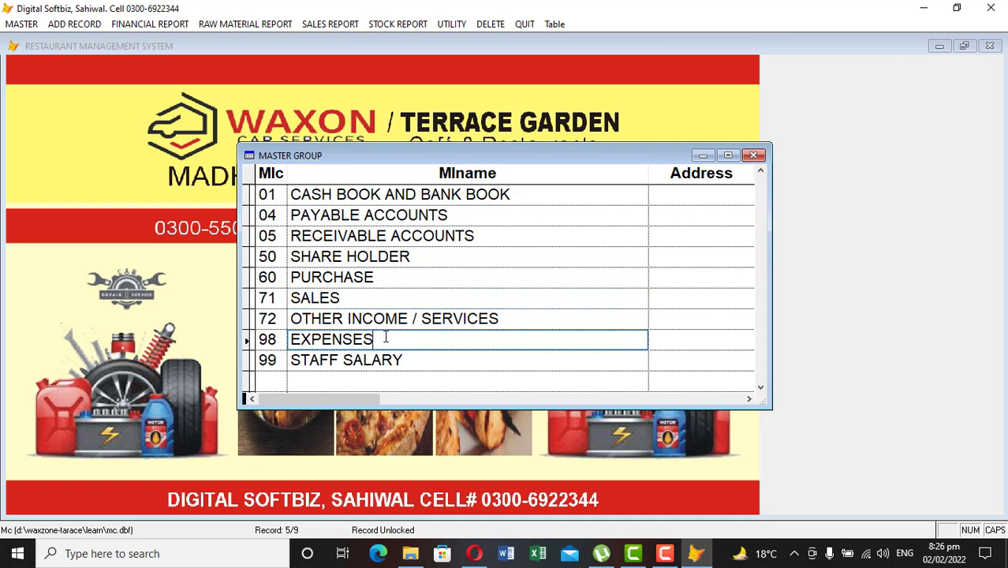
left_click(753, 155)
left_click(685, 378)
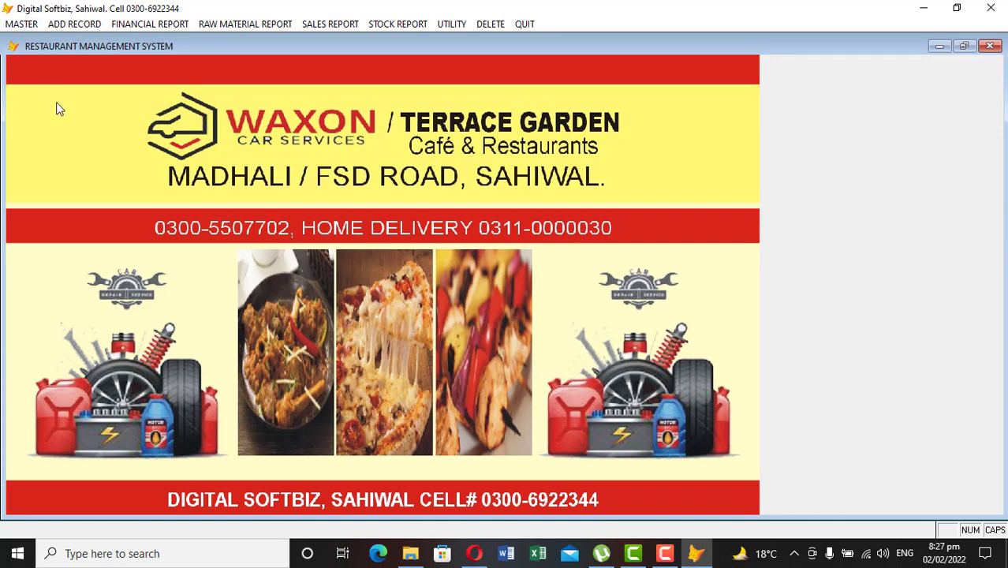
Step: Open the Master Title of Accounts form and start a new record
left_click(28, 24)
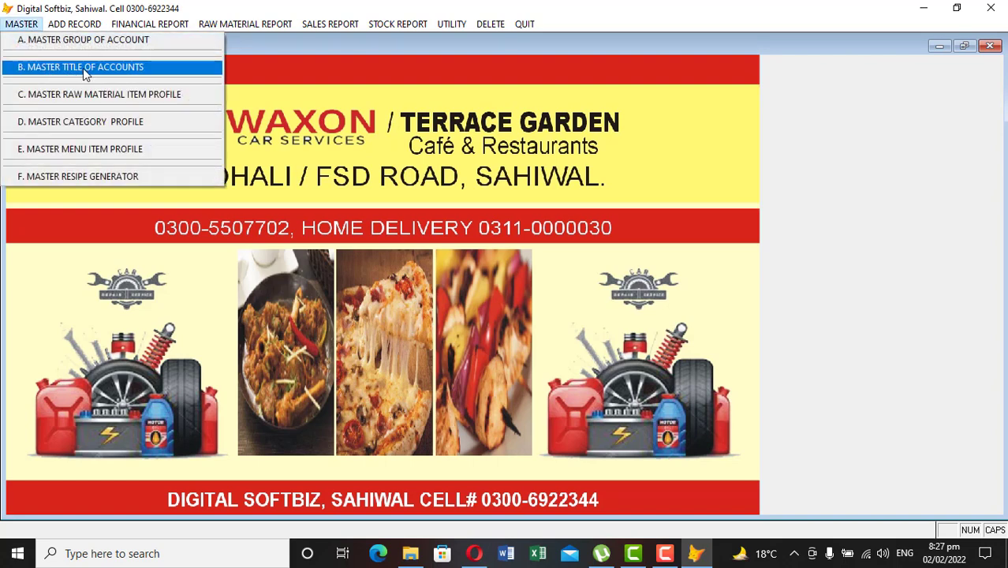
left_click(83, 67)
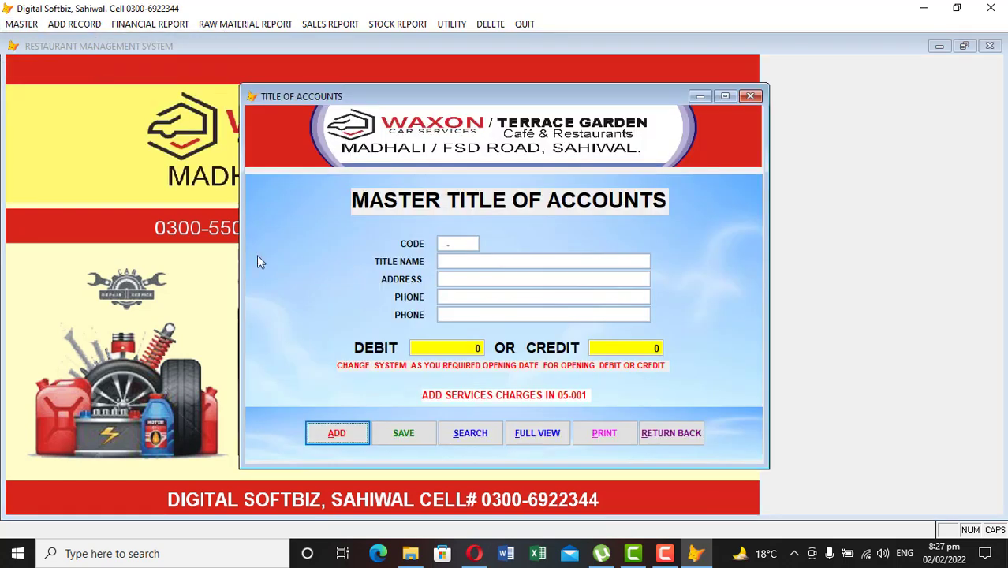
left_click(336, 434)
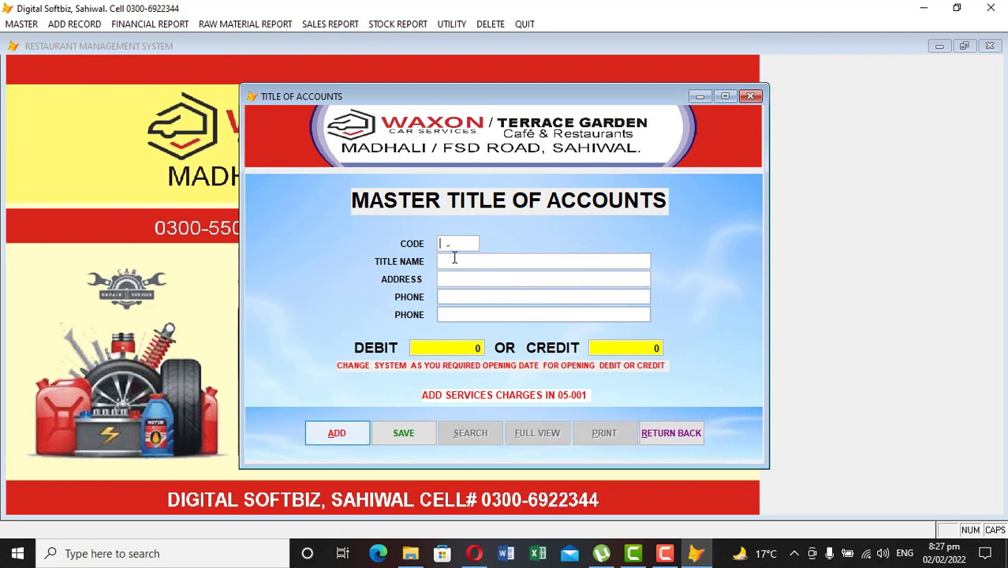
Step: Try to use code 04-001 for the new account title, and dismiss the list of existing titles
type("04")
key("BackSpace")
type("1")
key("BackSpace")
type("4-001")
key("Return")
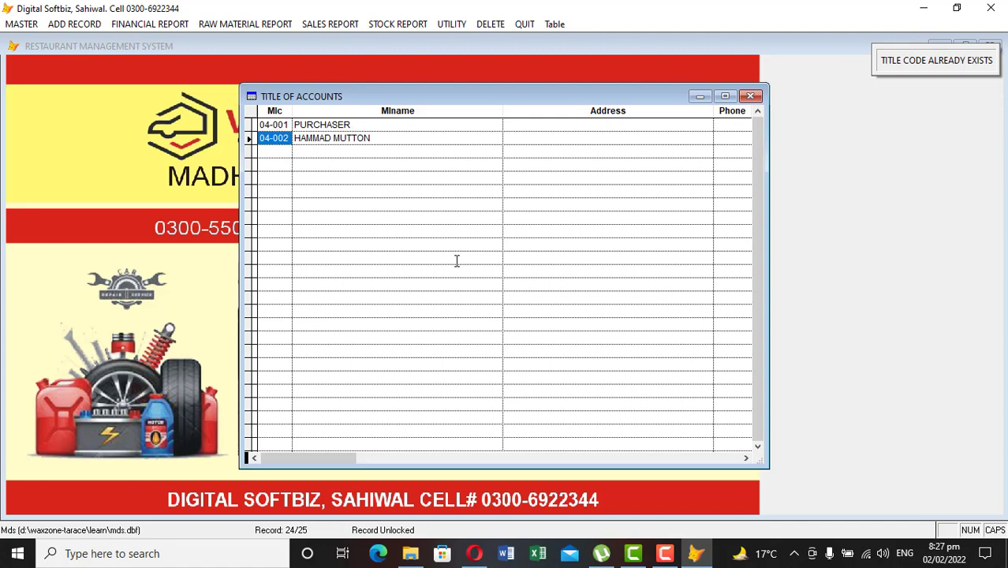
key("Escape")
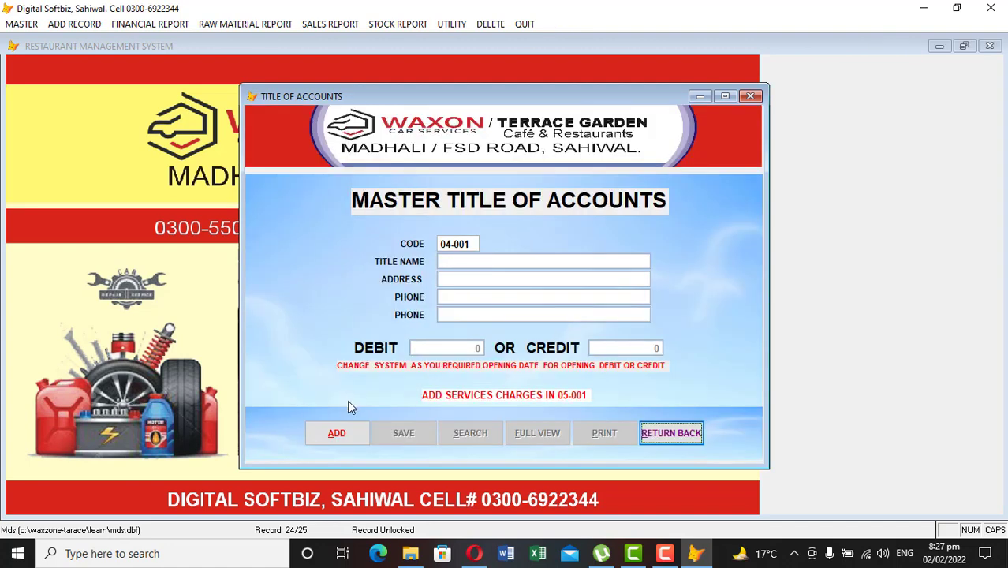
Step: Start a new account title with the code 04-003
left_click(338, 433)
type("04003")
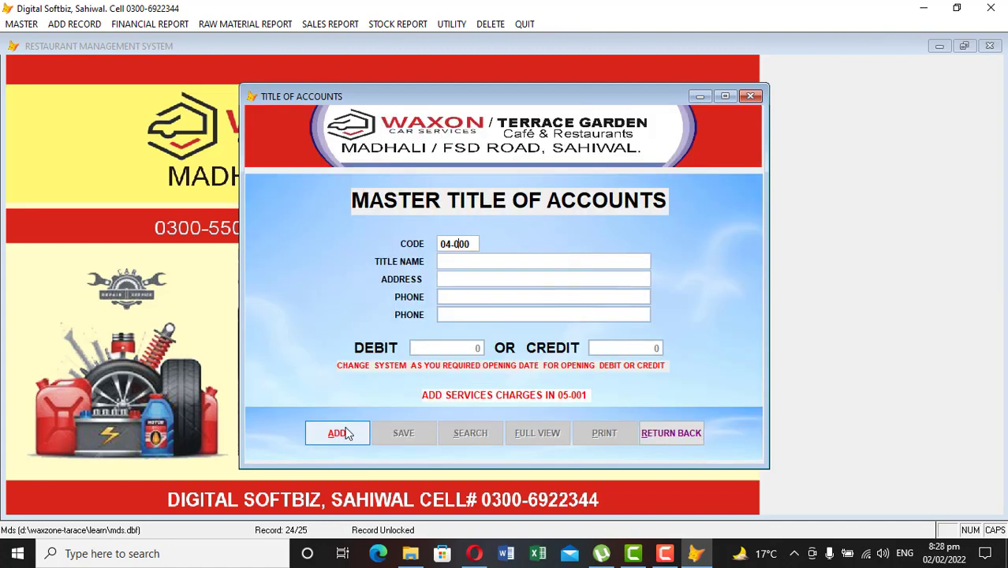
key("Return")
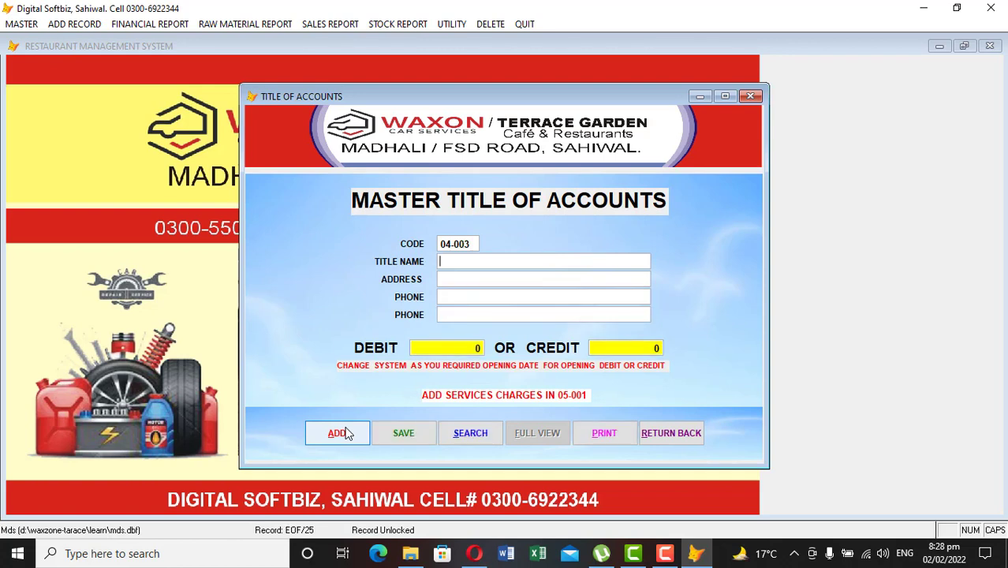
Step: Enter the chicken supplier's name, address SWL, a phone number and an opening credit of 10,000, and save the account title
type("IMRAN CHICKEN ")
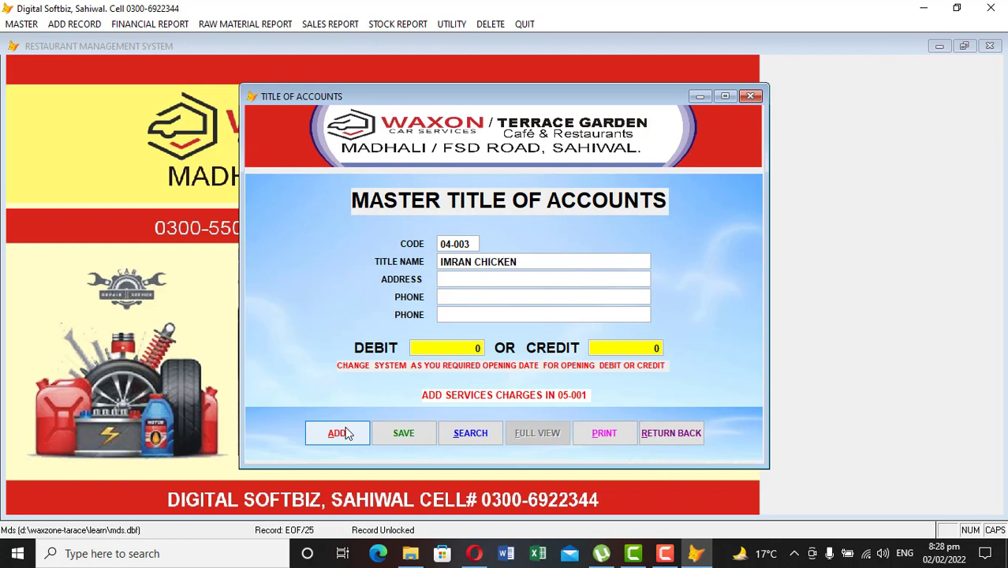
type("SWL")
key("Return")
type("0333333")
key("Return")
type("100.00 0")
key("Return")
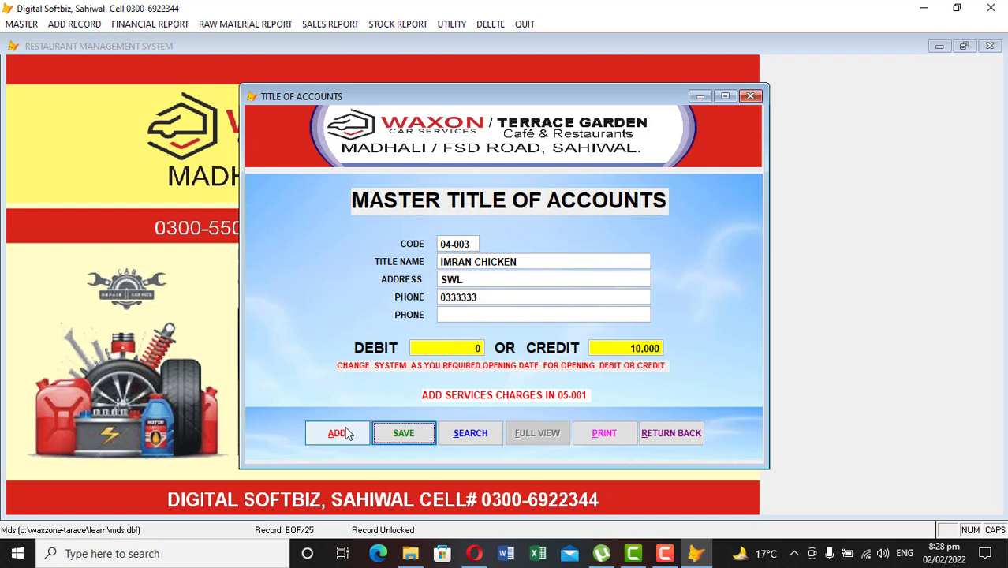
key("Return")
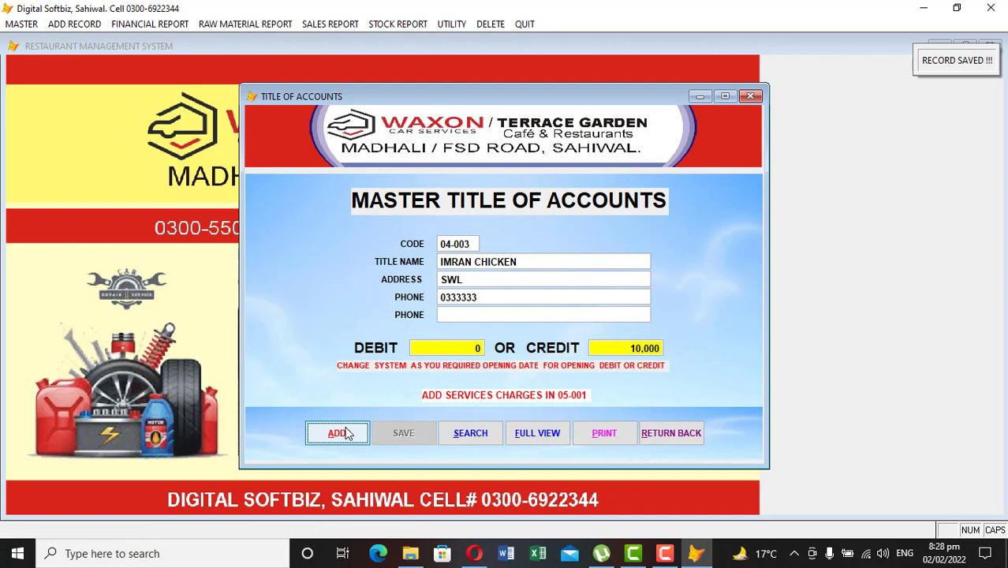
Step: Add and save a vegetable supplier's account title with an opening credit of 5,000, and close the form
left_click(353, 435)
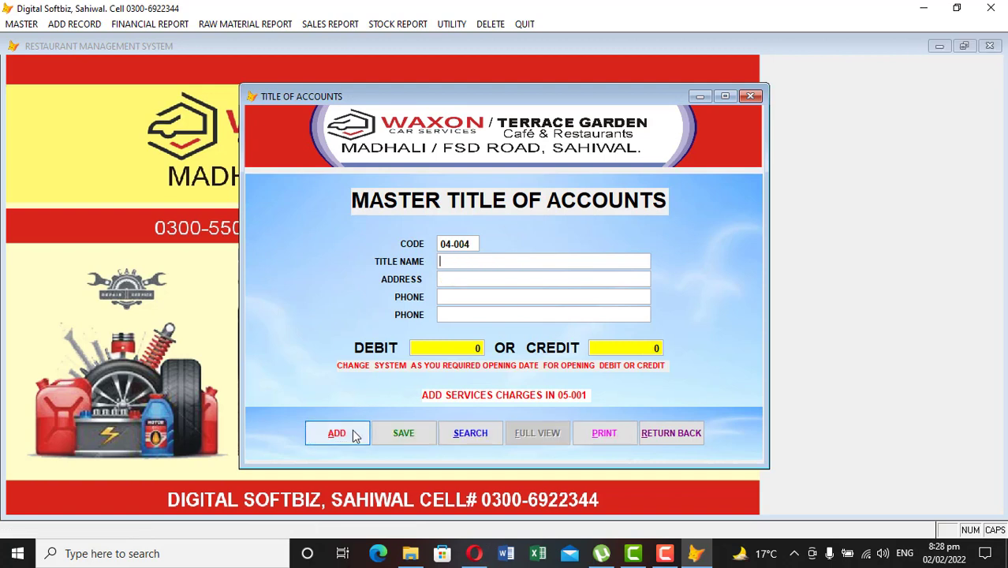
type("B")
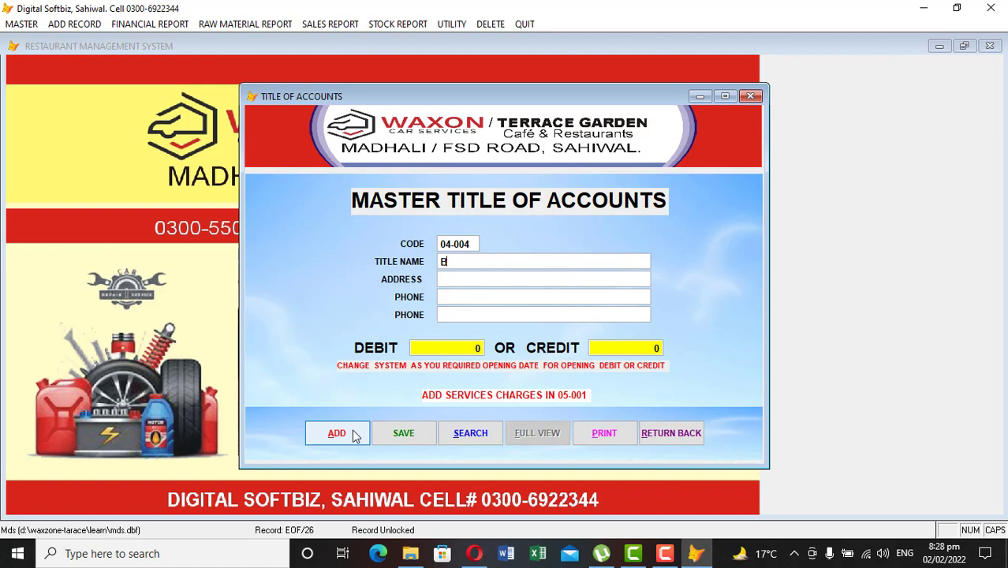
type("ILAL VEG")
key("Return")
type("500.0 0")
key("Return")
key("Return")
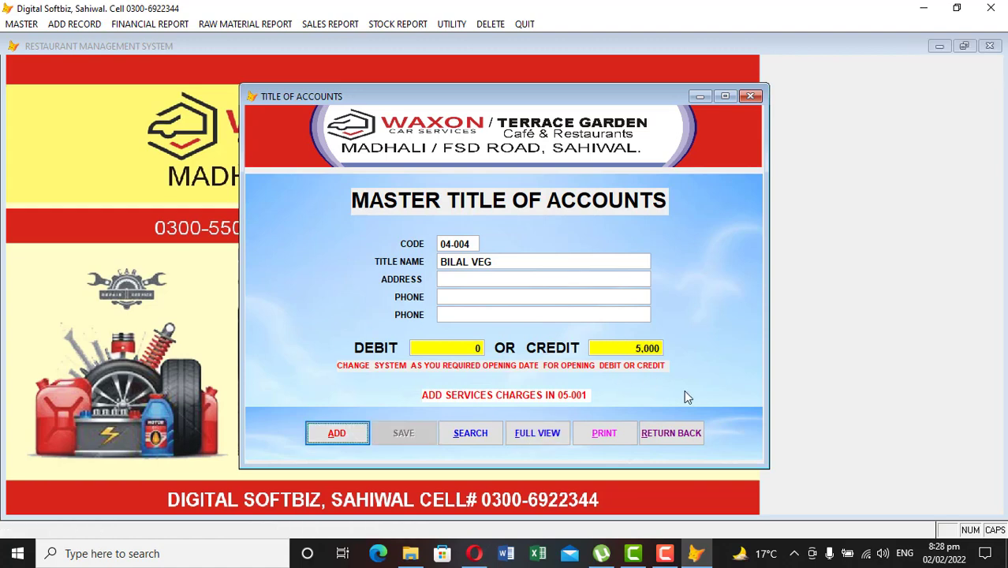
left_click(700, 432)
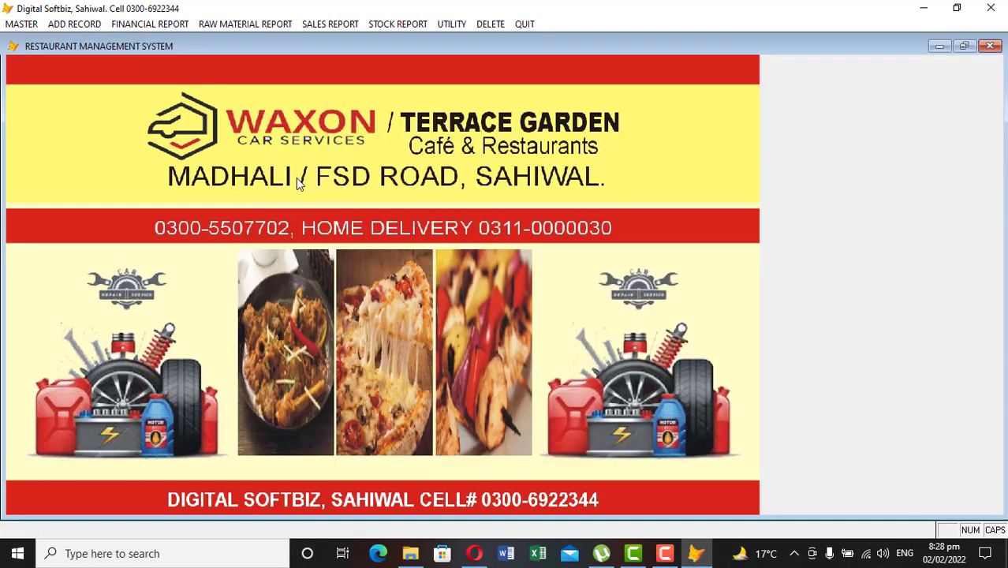
Step: Preview the chicken supplier's ledger on screen for 01/01/2020 to 02/02/2022, and close the report
left_click(142, 27)
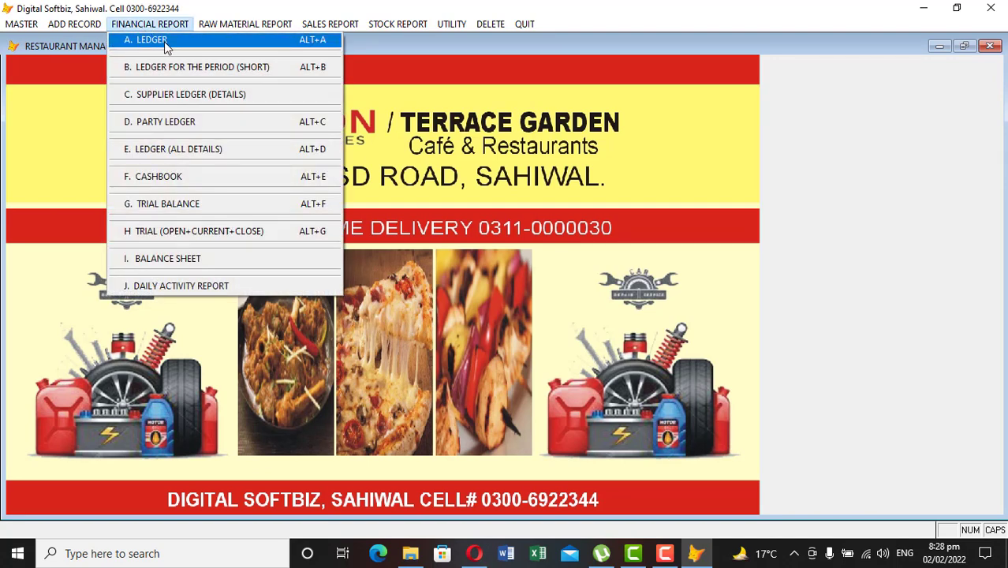
left_click(150, 39)
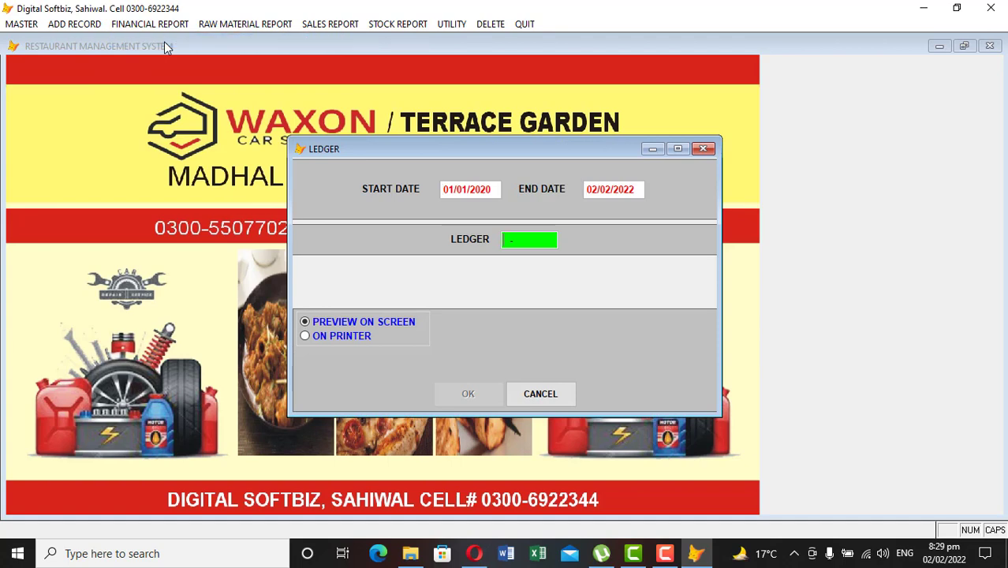
key("Return")
type("IM")
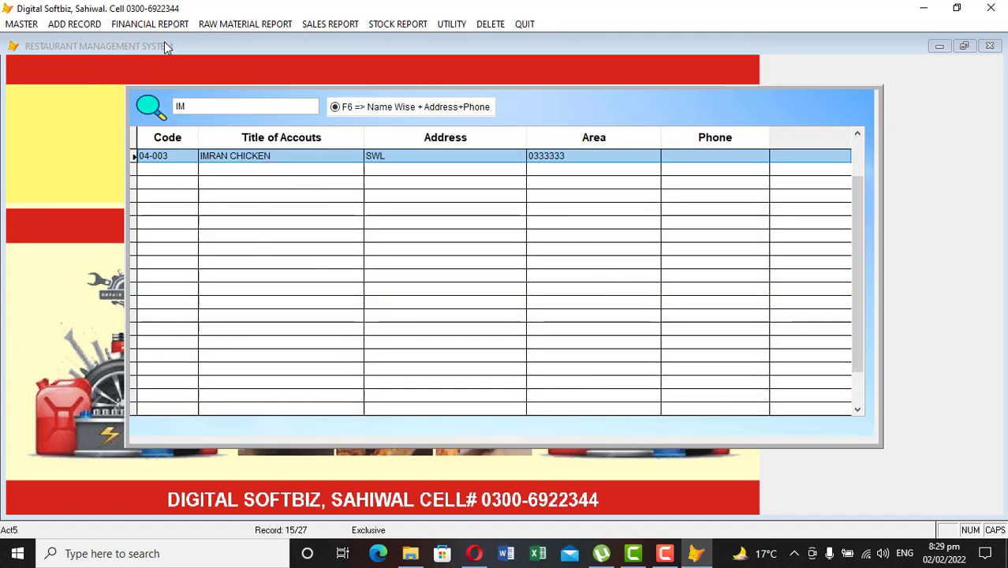
key("Return")
key("Return")
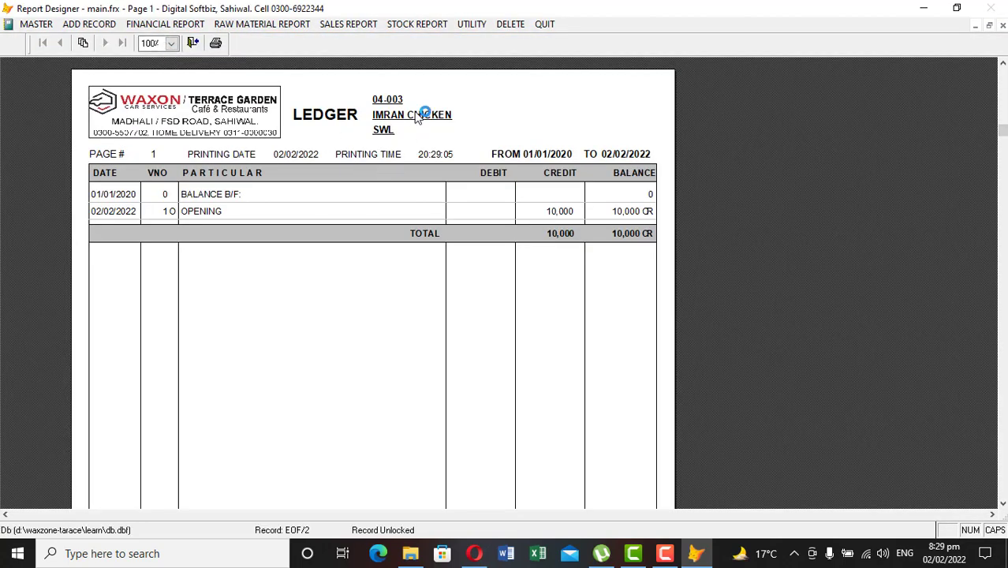
key("Escape")
key("Escape")
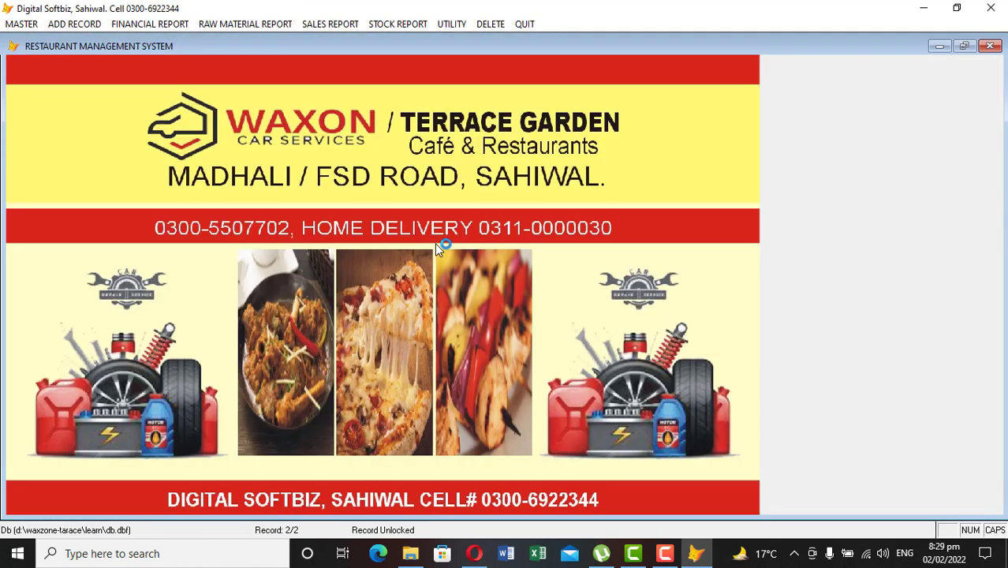
left_click(142, 23)
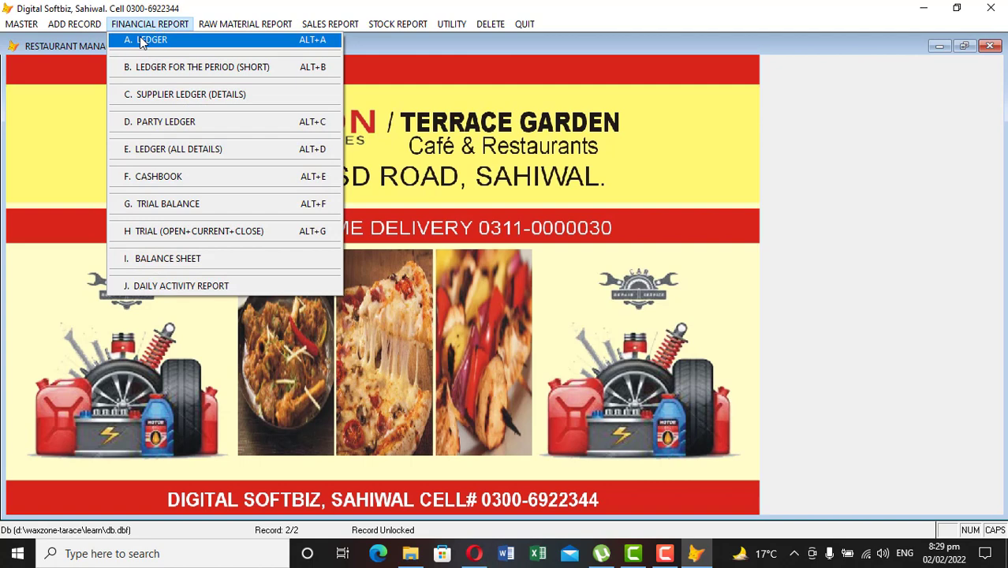
mouse_move(75, 25)
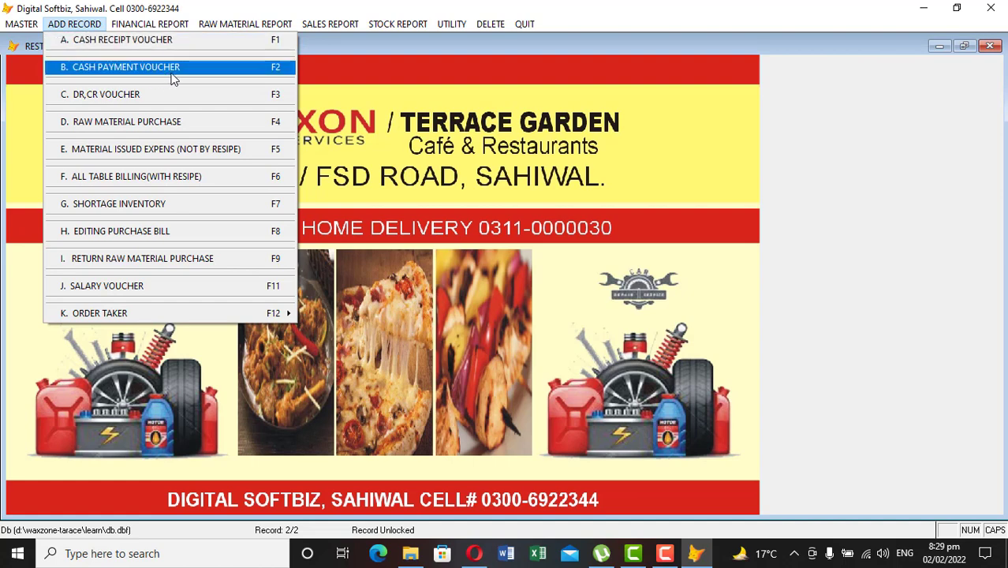
Step: Start a cash receipt voucher dated 02/02/2022 and choose the OPENING account, code 01-022, as the credit account
left_click(140, 43)
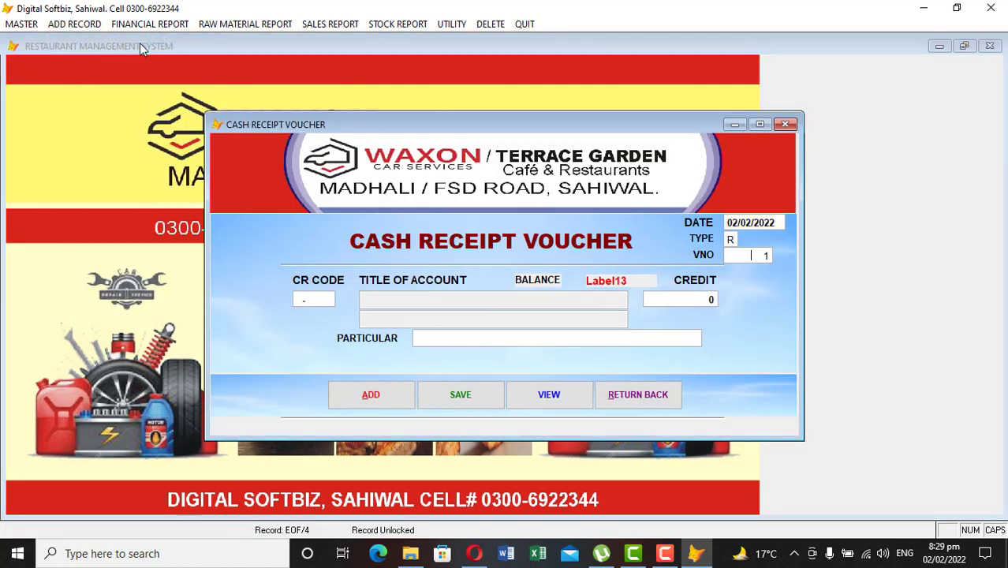
key("Return")
key("Return")
type("OPE")
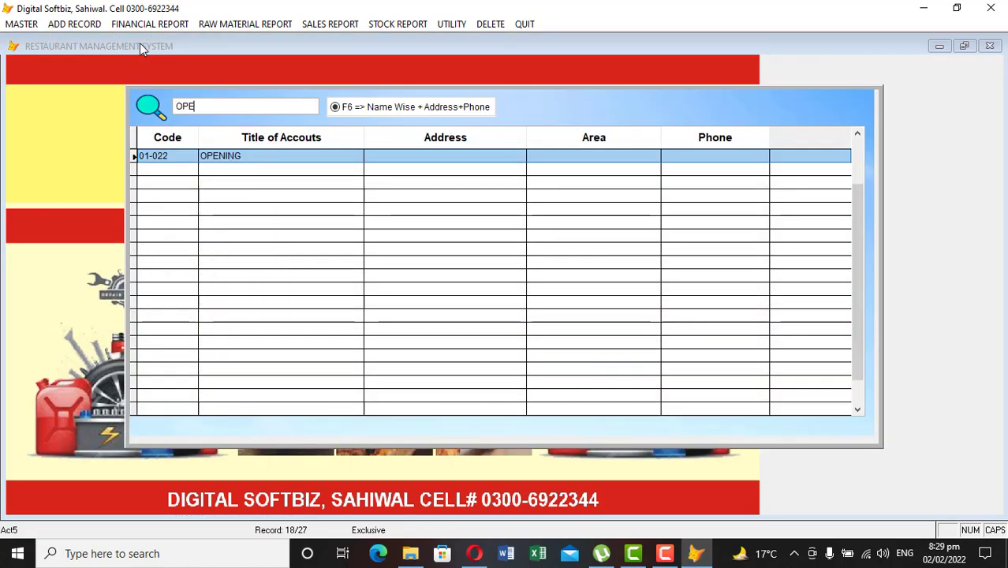
key("Return")
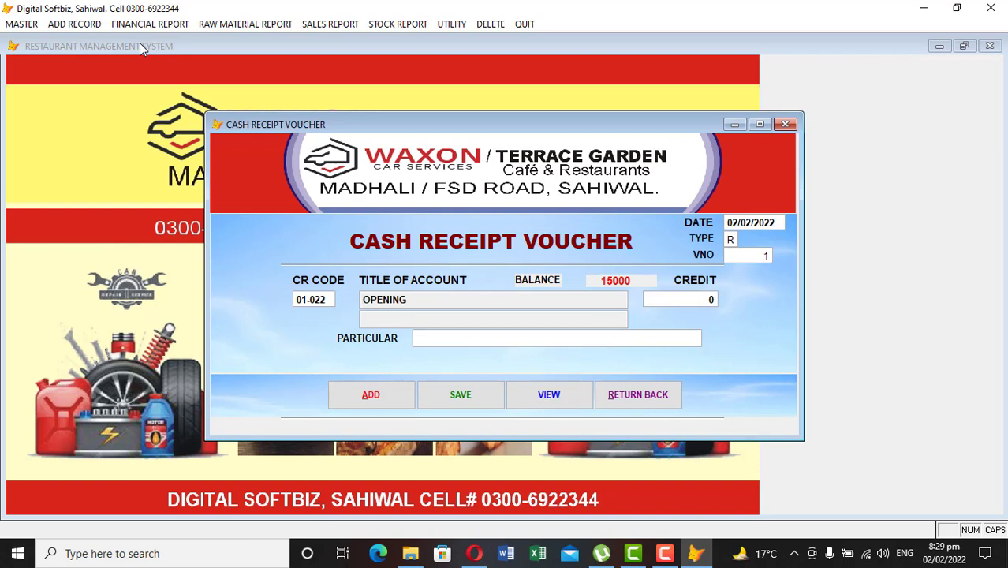
key("Return")
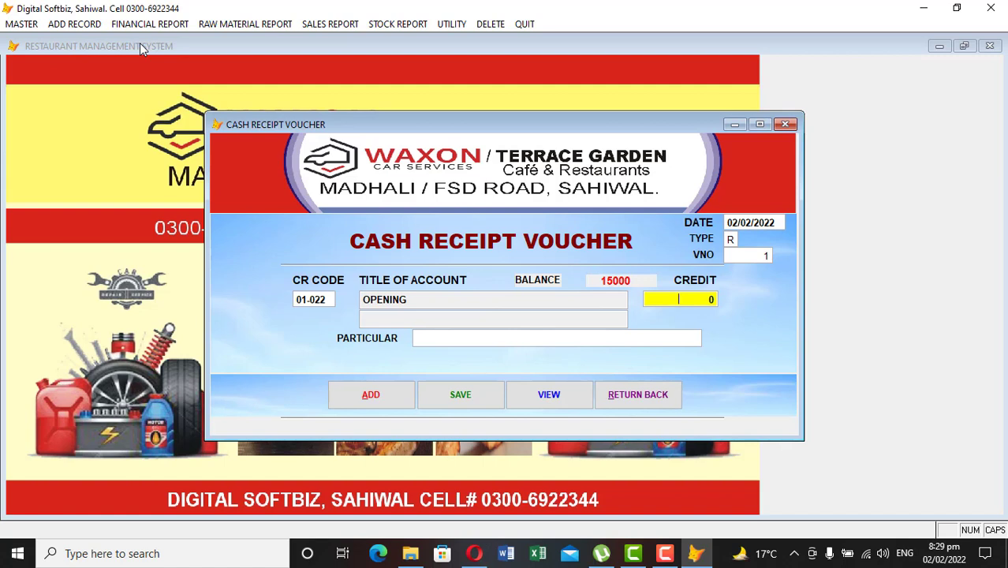
Step: Enter a credit of 50,000 with the particular CASH, save the cash receipt voucher and close the form
type("200.0")
key("BackSpace")
key("BackSpace")
key("BackSpace")
key("BackSpace")
key("BackSpace")
type("50,00")
key("Return")
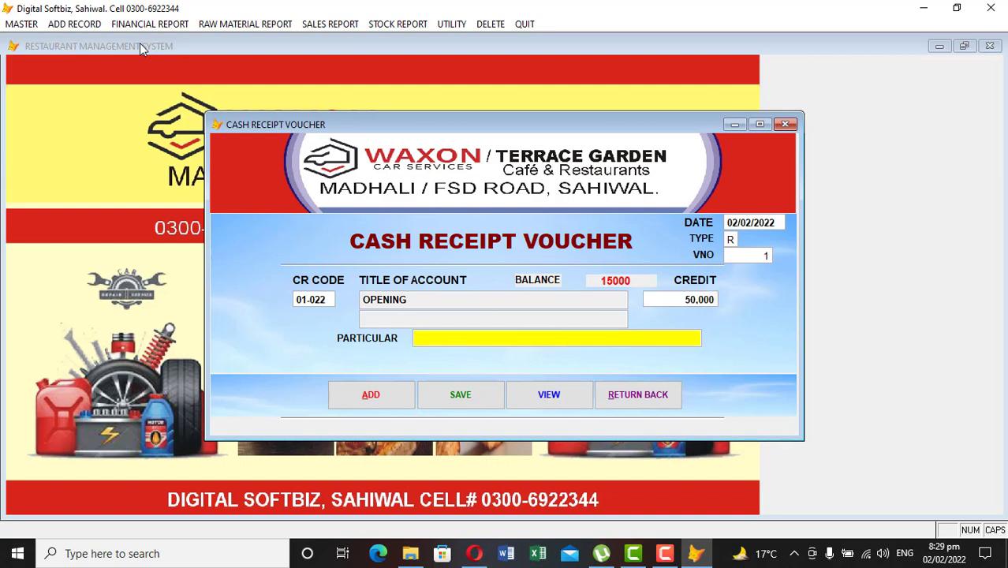
type("CASH")
key("Return")
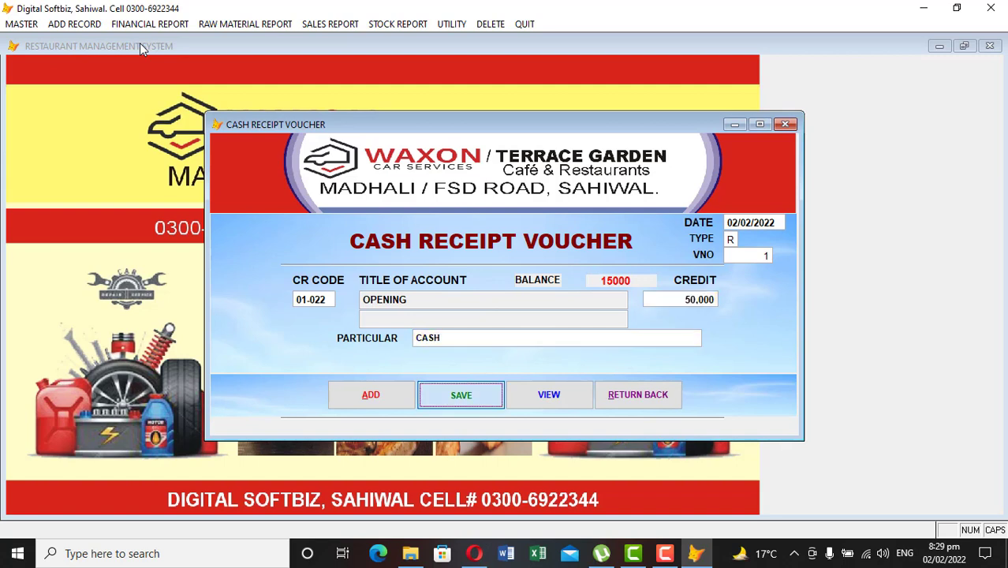
key("Return")
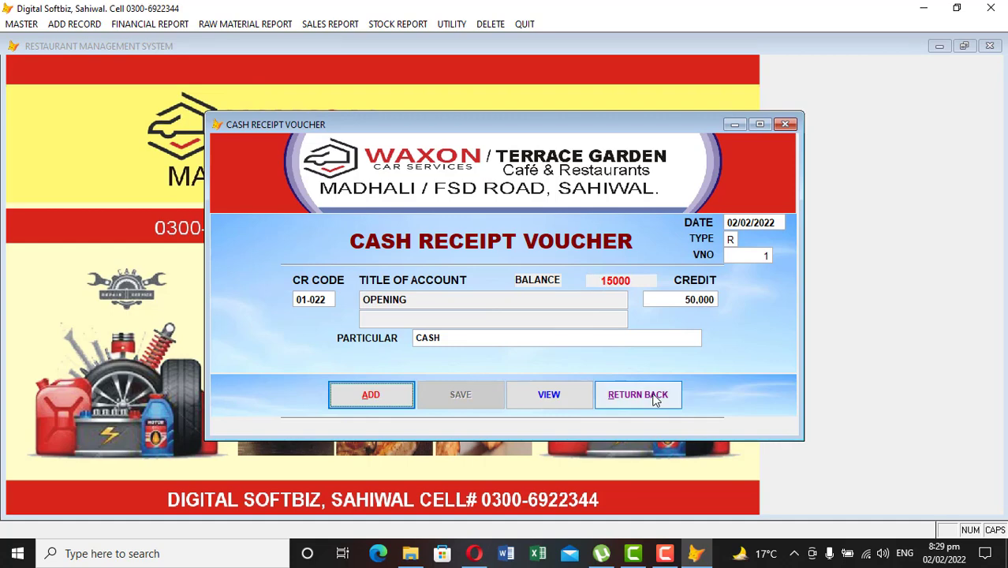
left_click(653, 394)
Step: Preview the cash book for 02/02/2022 to check the opening cash receipt, and close the report
left_click(150, 25)
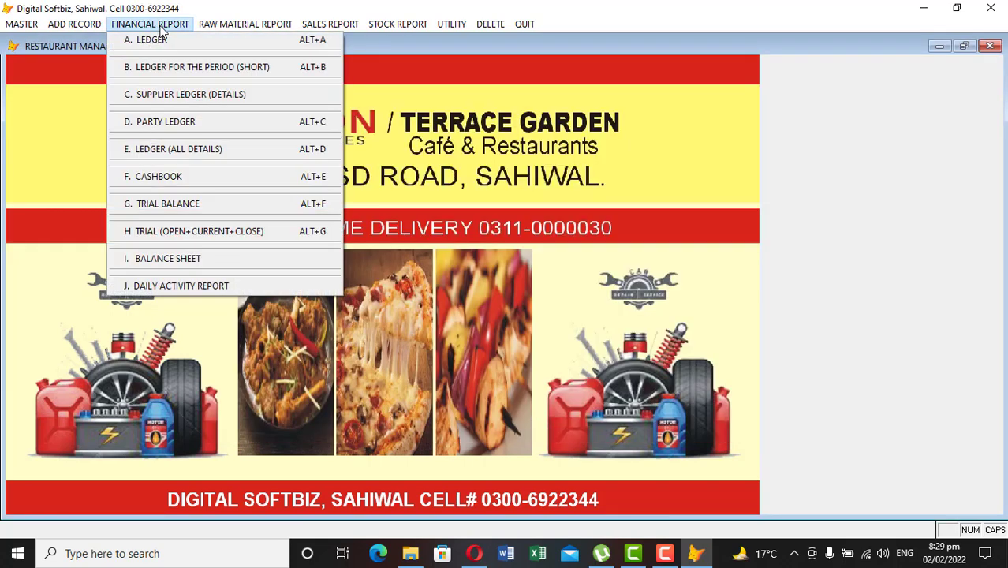
left_click(168, 178)
key("Return")
key("Return")
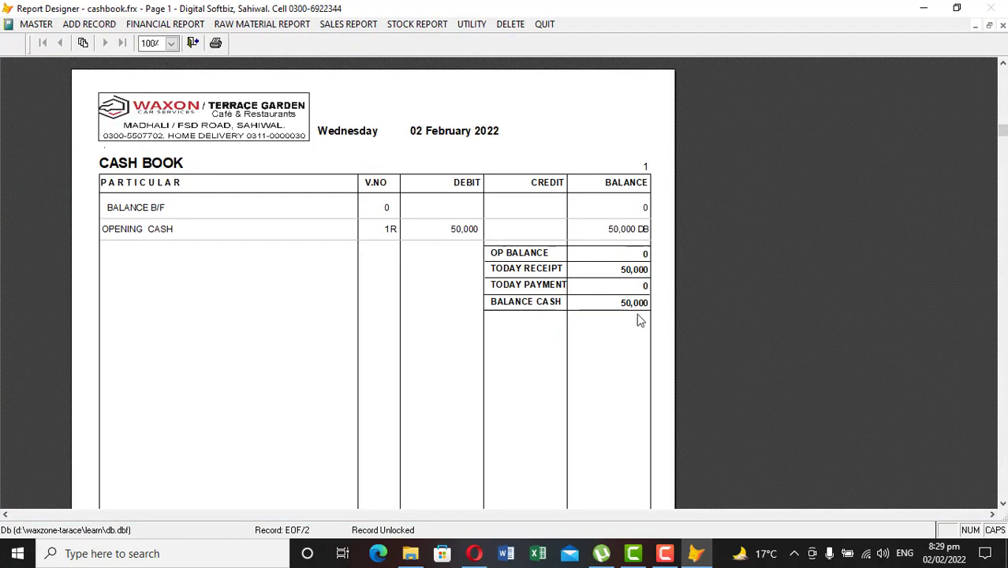
key("Escape")
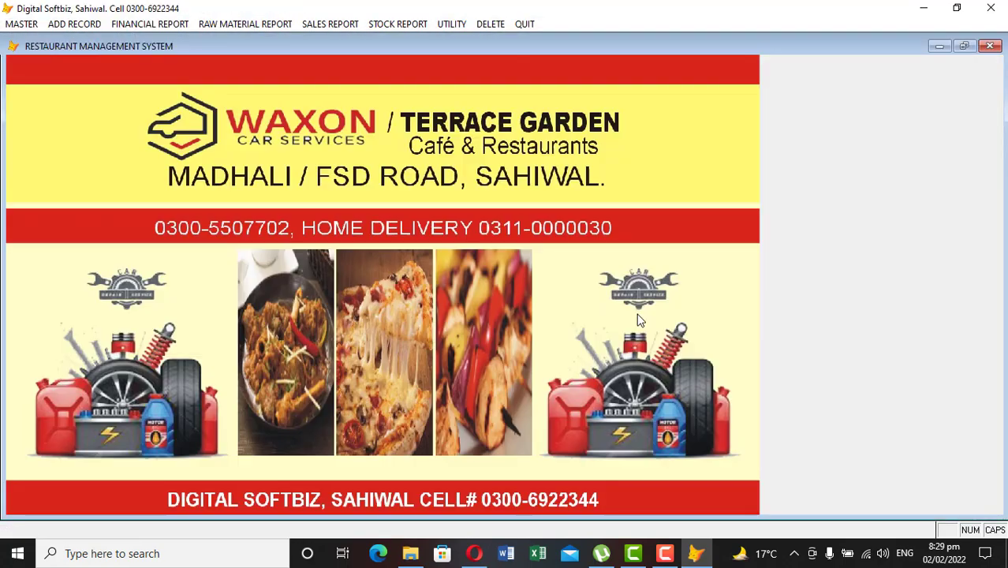
Step: Start a cash payment voucher dated 02/02/2022 and choose the chicken supplier's account, code 04-003, as the debit account
left_click(74, 24)
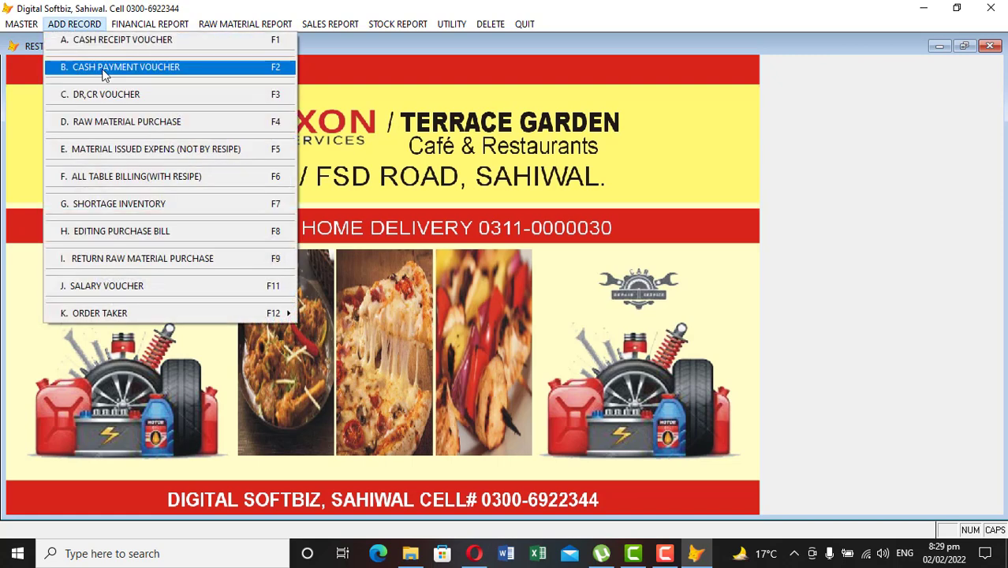
left_click(149, 68)
key("Return")
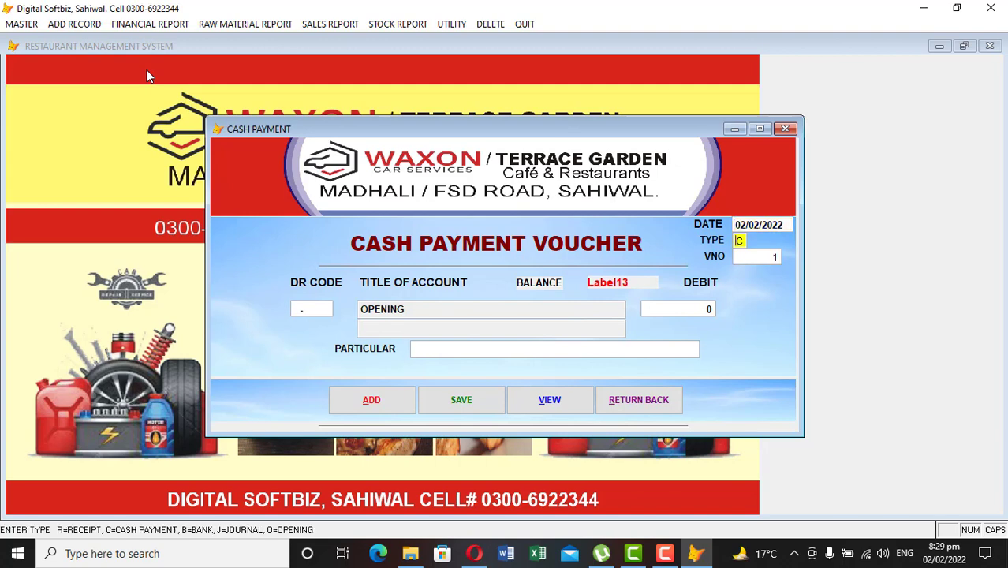
key("Return")
key("Return")
key("Return")
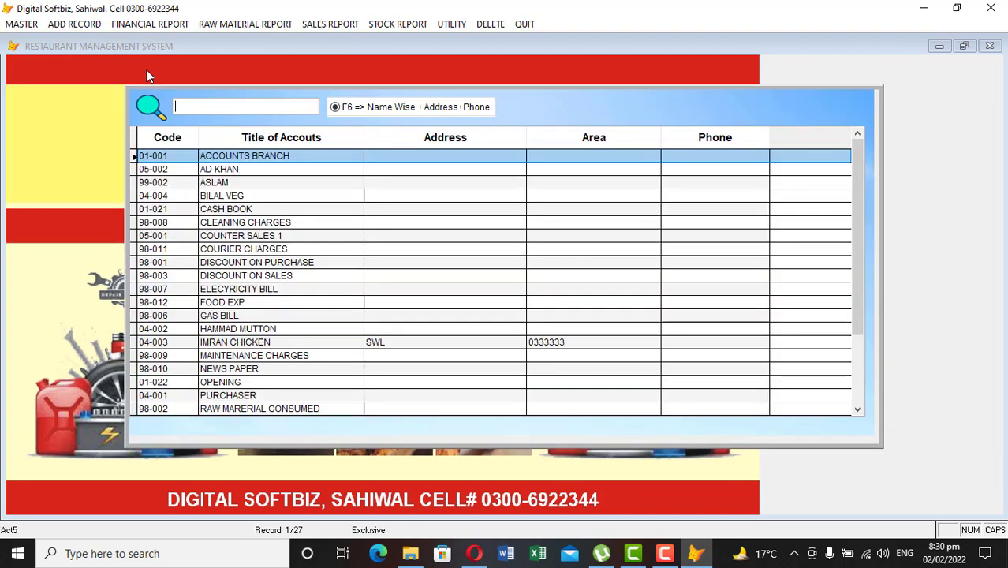
type("IM")
key("Return")
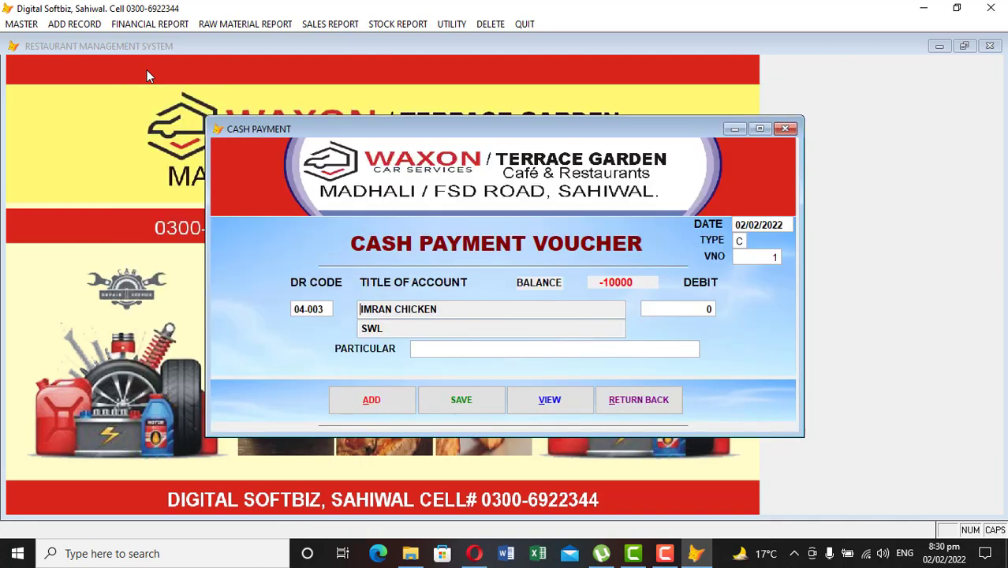
key("Return")
key("Return")
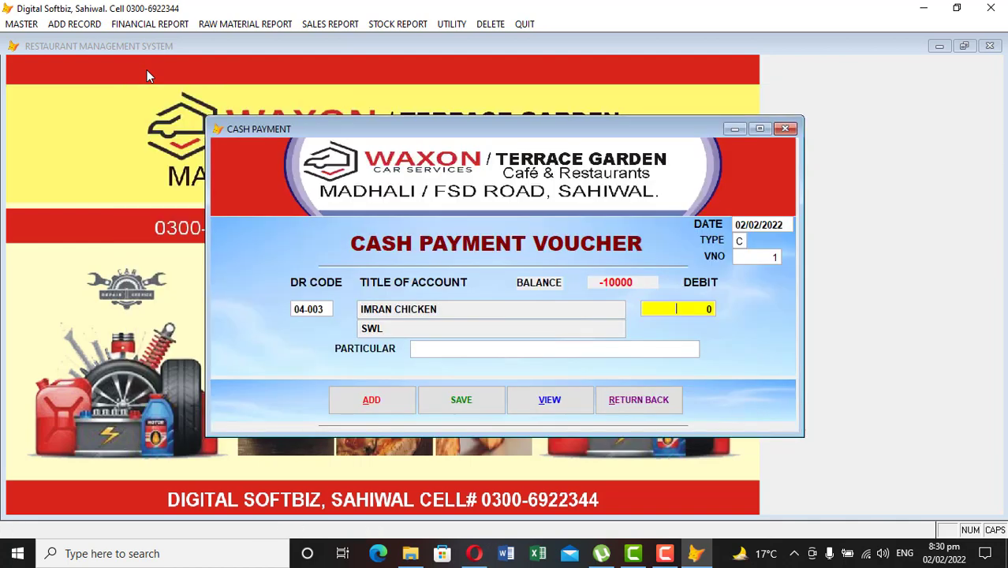
Step: Enter a debit of 5,000 with the particular CASH PAID, save the cash payment voucher and close the form
type("500.0 0")
key("Return")
type("CASH")
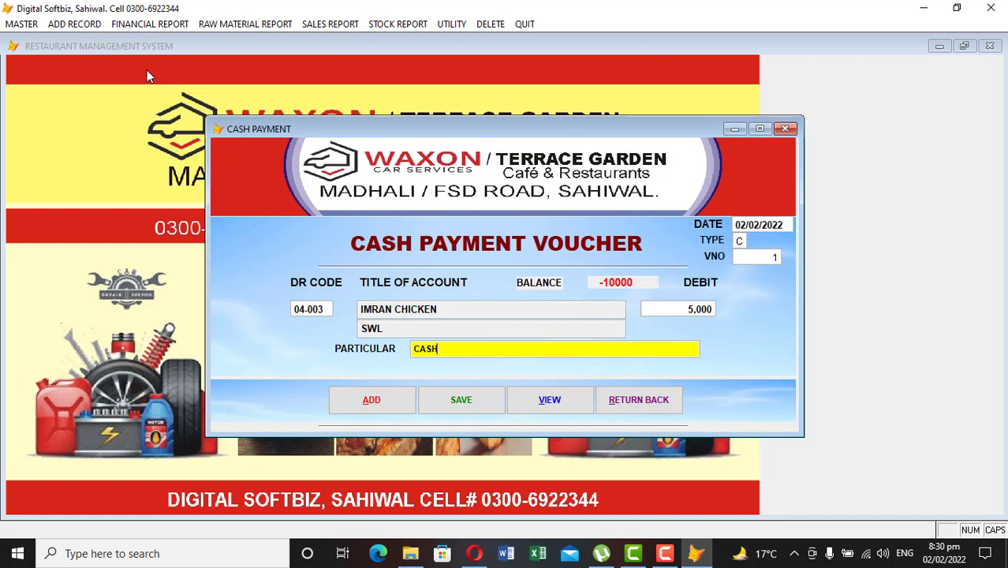
type(" PAID")
key("Return")
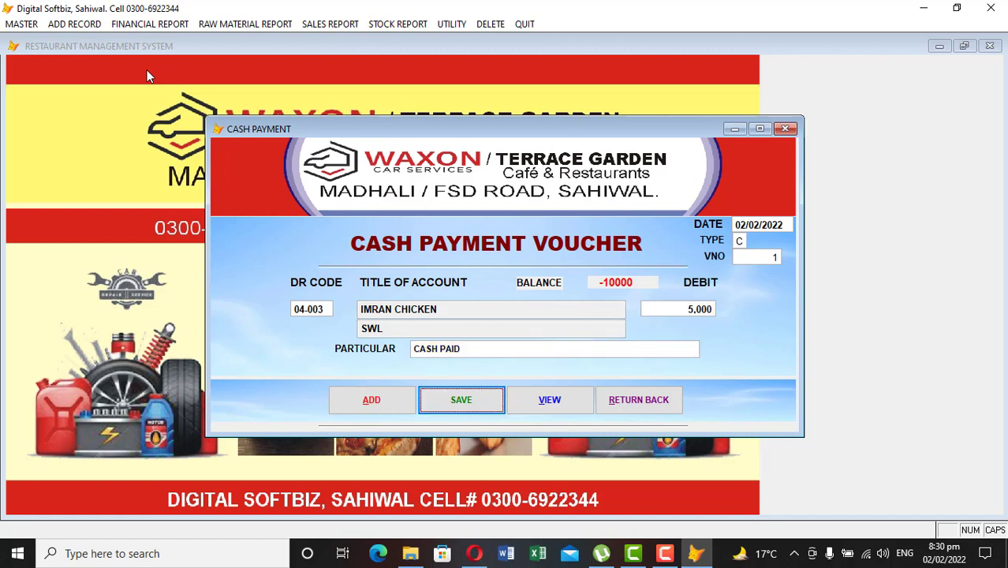
key("Return")
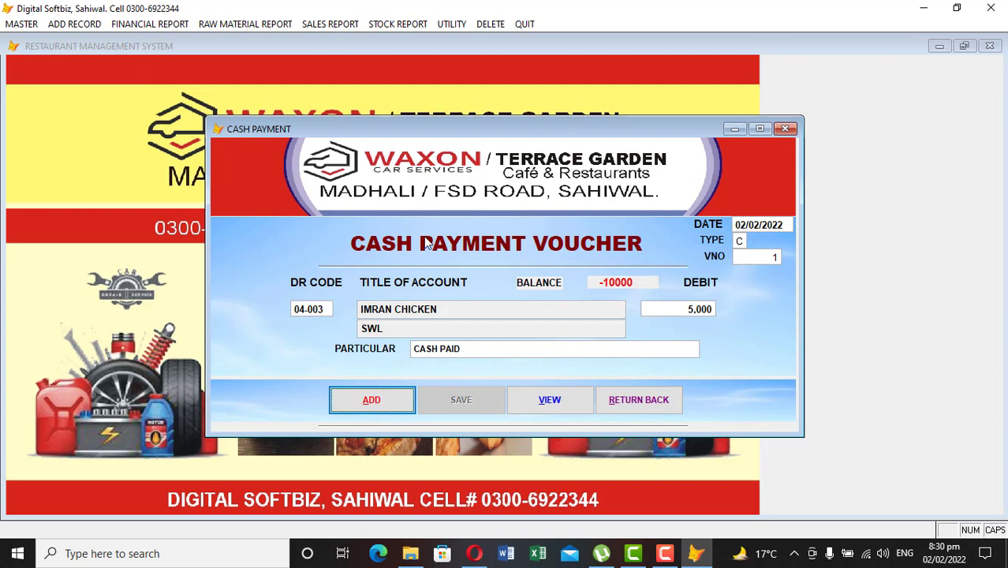
left_click(652, 397)
Step: Preview the cash book for 02/02/2022 again to check the payment to the chicken supplier, and close the report
left_click(154, 23)
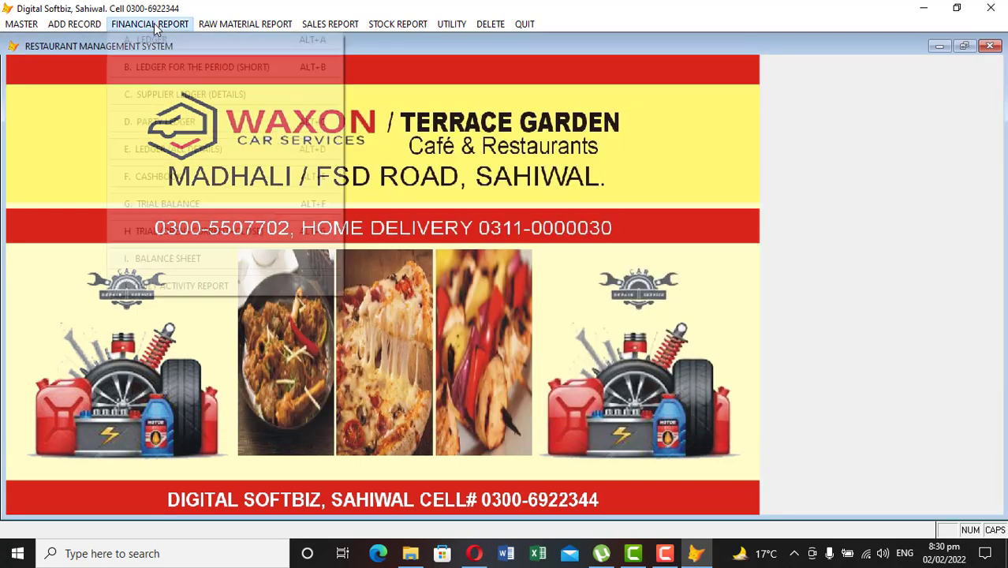
left_click(150, 174)
key("Return")
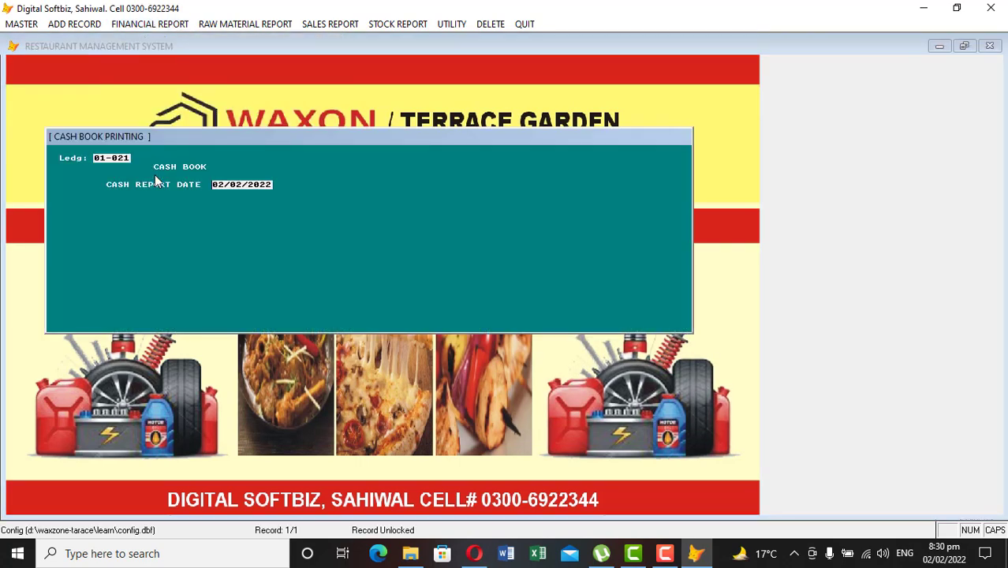
key("Return")
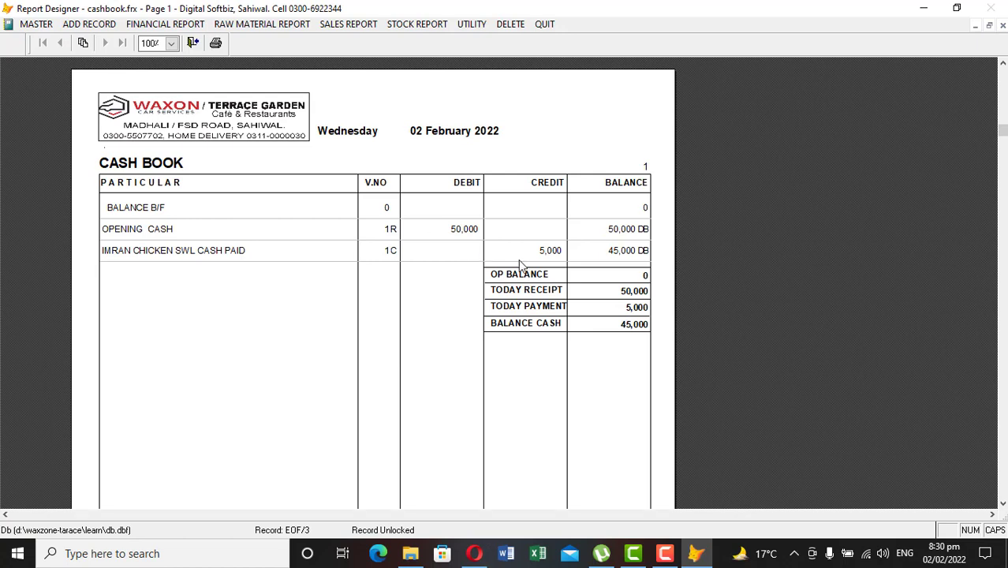
key("Escape")
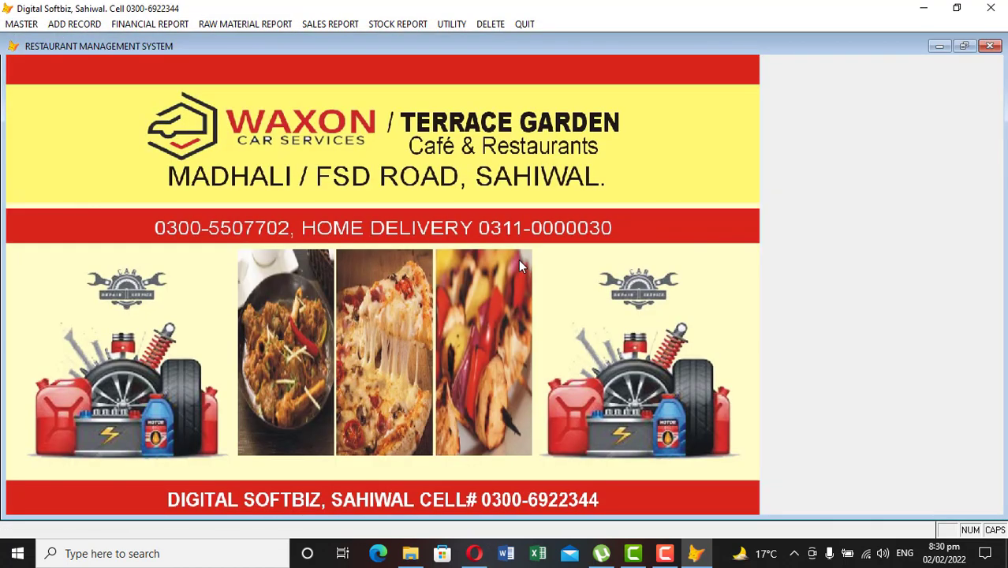
Step: Preview the chicken supplier's ledger on screen for 01/01/2020 to 02/02/2022 to check the cash payment, and close the report
left_click(149, 24)
left_click(151, 39)
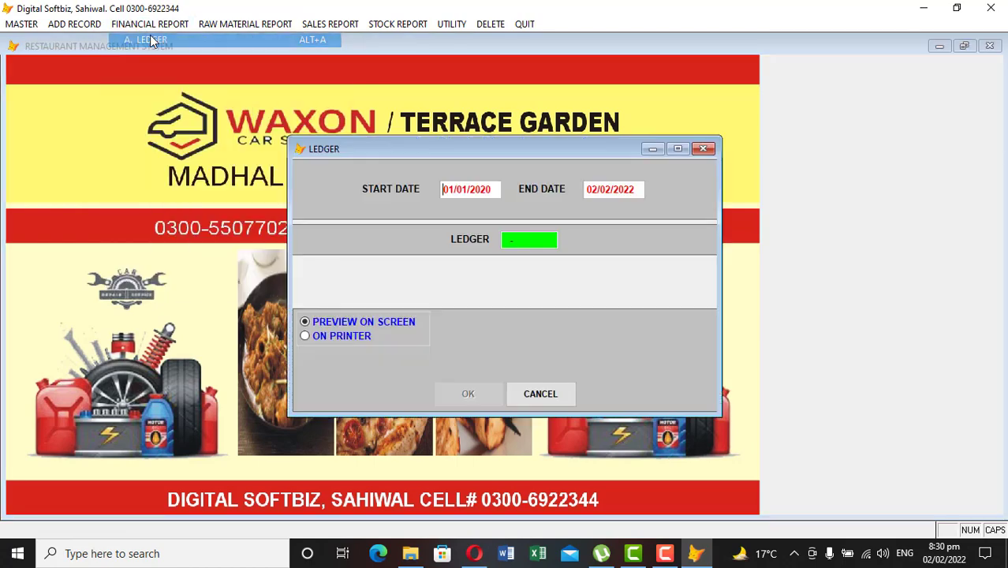
key("Return")
key("Return")
key("Return")
type("IM")
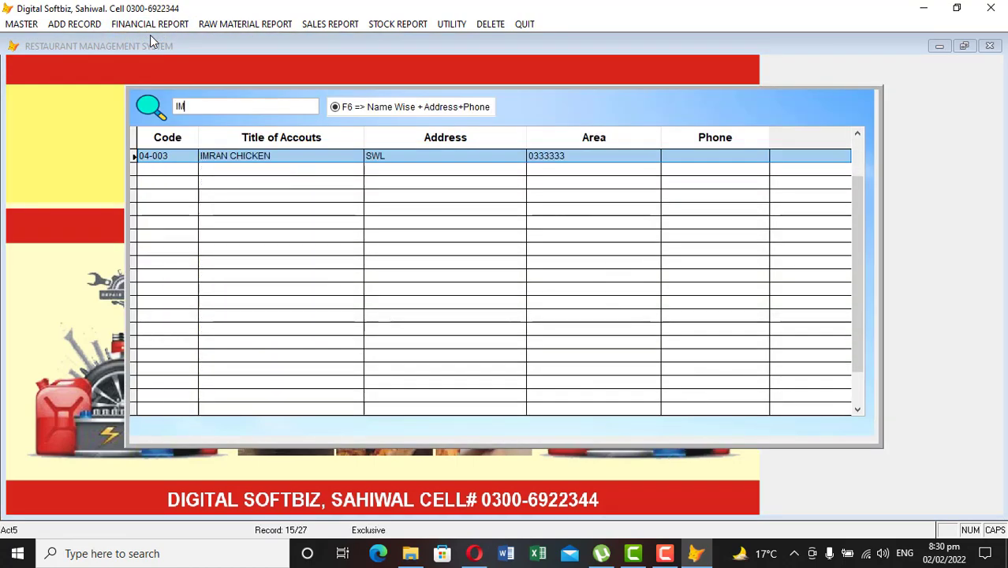
key("Return")
key("Return")
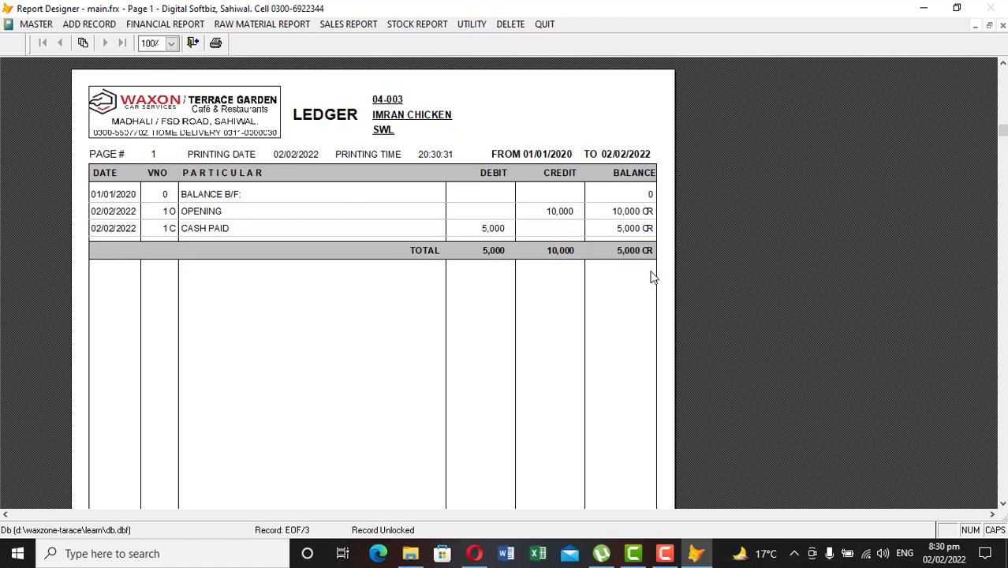
key("Escape")
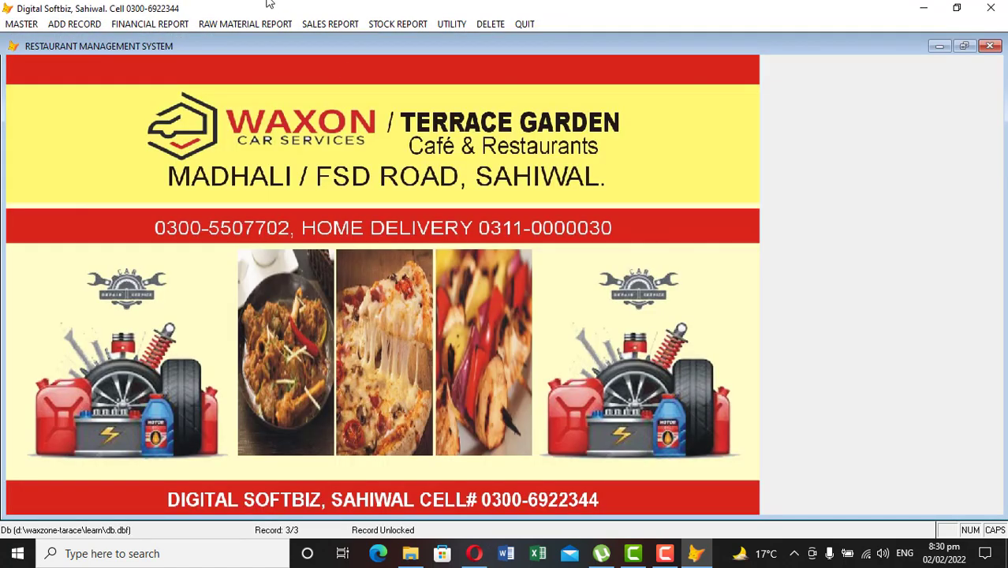
Step: Open the debit/credit voucher form to view its fields, and close it without making an entry
left_click(74, 24)
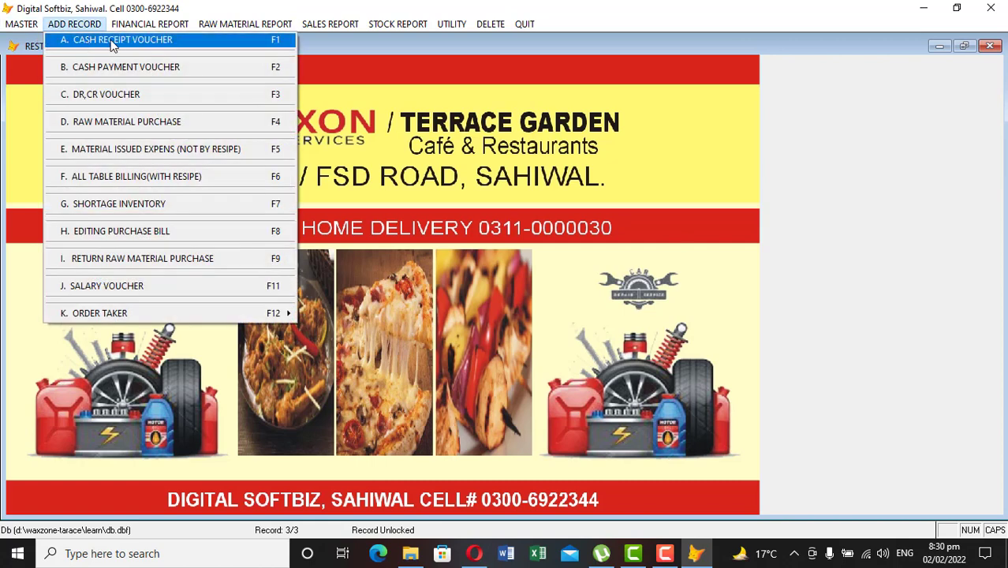
left_click(108, 95)
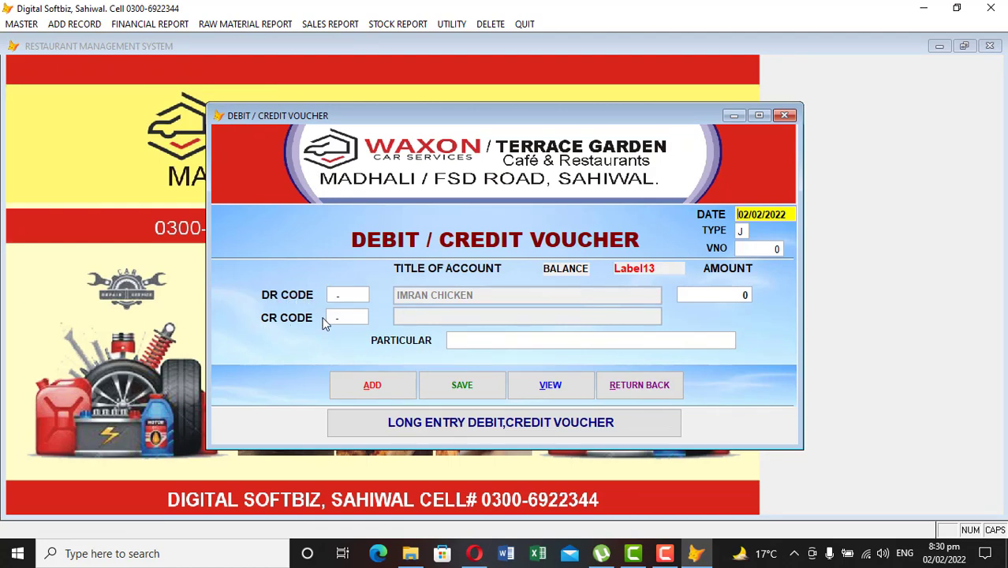
left_click(637, 385)
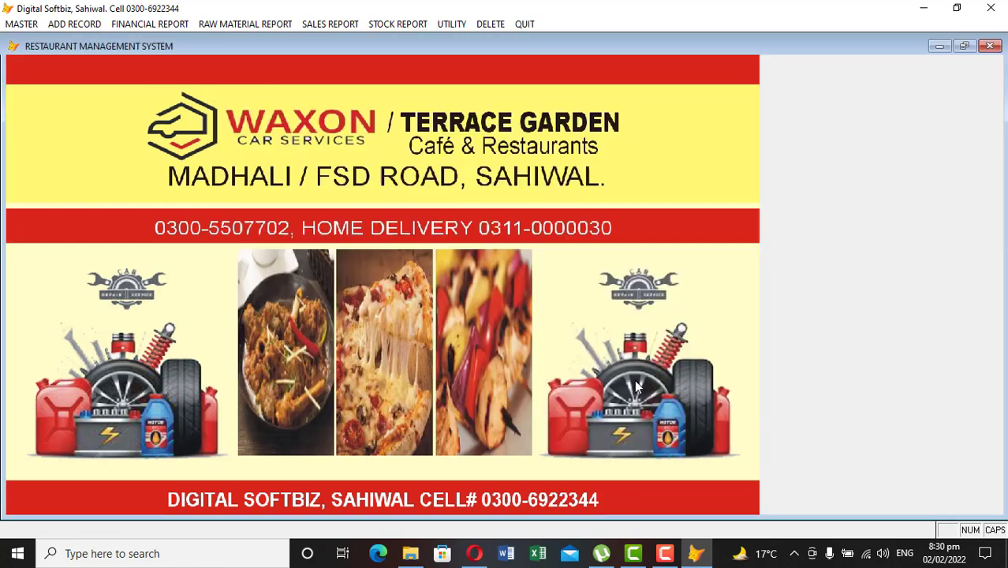
Step: Open the full list of raw material item profiles and mark the MOTTUN record for deletion
left_click(34, 23)
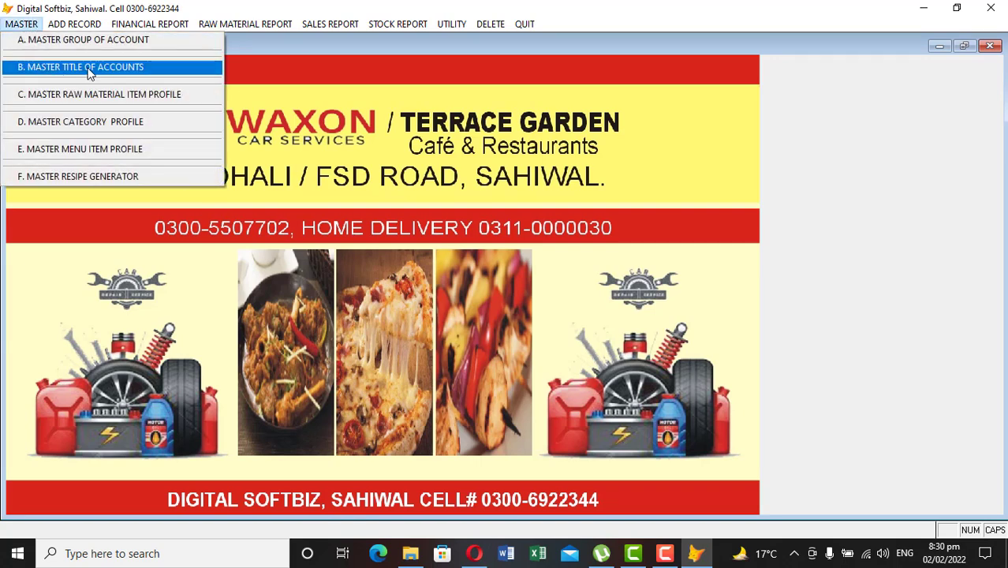
left_click(155, 97)
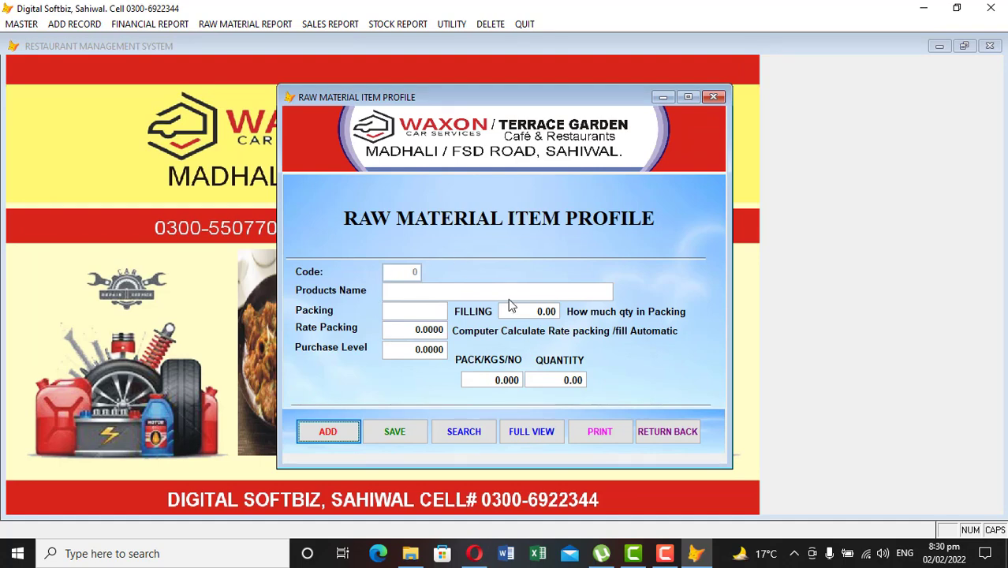
left_click(527, 430)
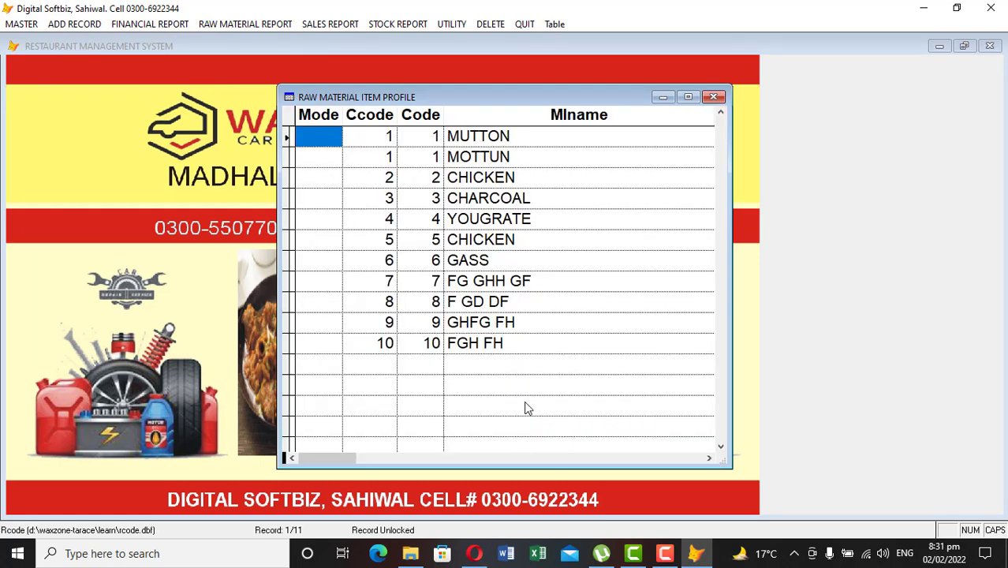
key("Tab")
key("Tab")
key("Tab")
key("Tab")
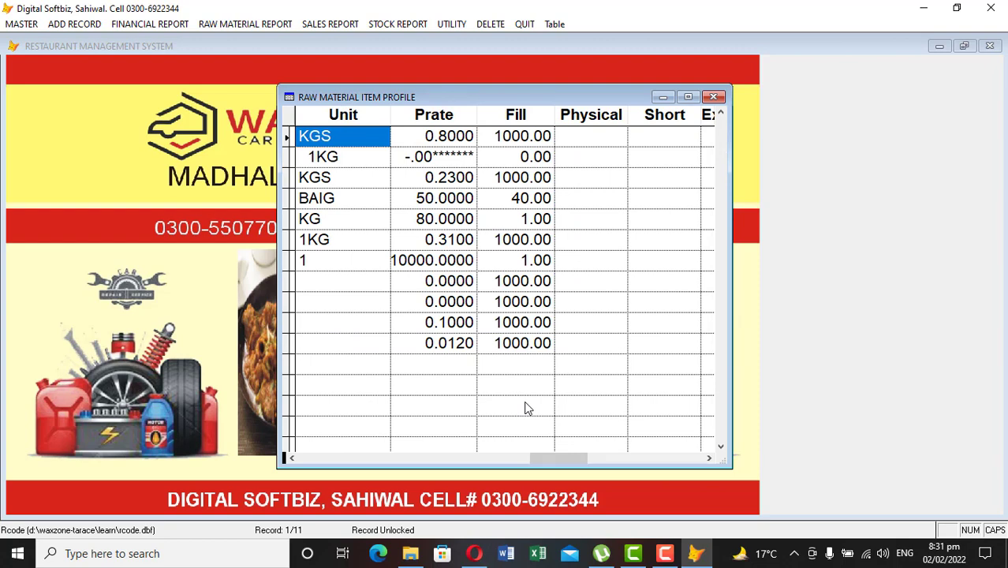
key("Left")
key("Down")
key("ctrl+t")
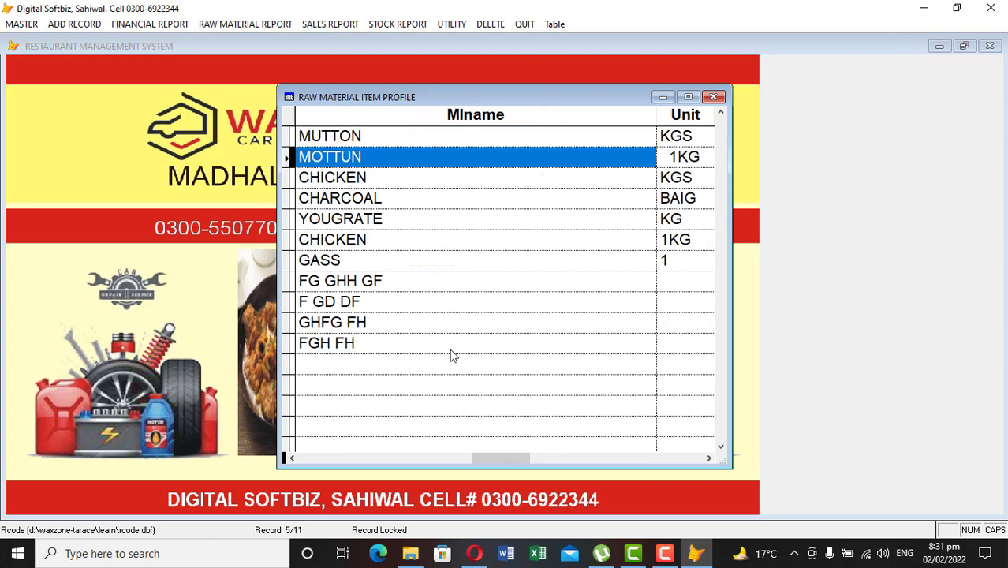
Step: Mark the duplicate CHICKEN record with unit 1KG for deletion in the raw material item list
key("Down")
key("Down")
key("Down")
key("Down")
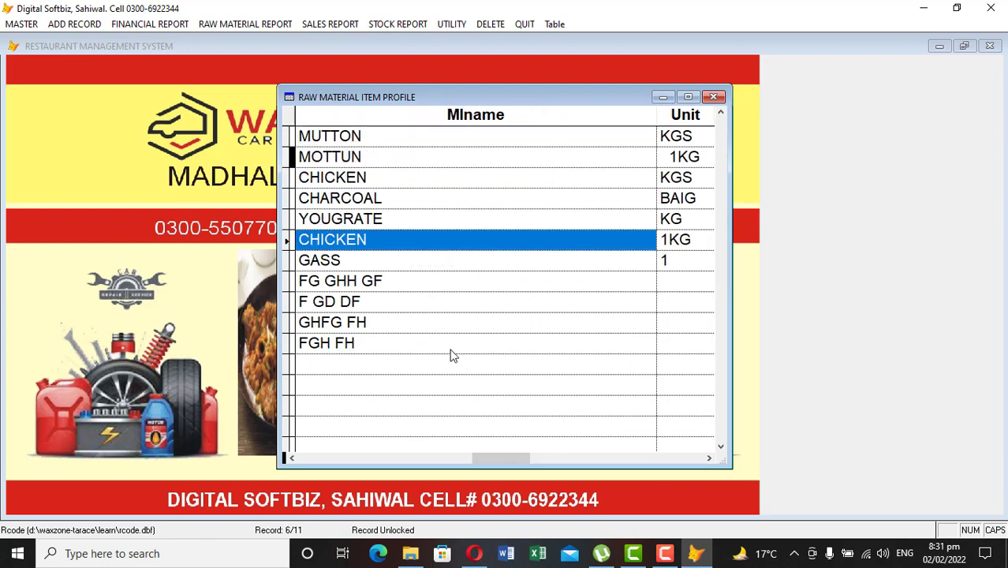
key("ctrl+t")
Step: Mark the FG GHH GF, F GD DF, GHFG FH and FGH FH records for deletion, and close the raw material item profile
key("Down")
key("Down")
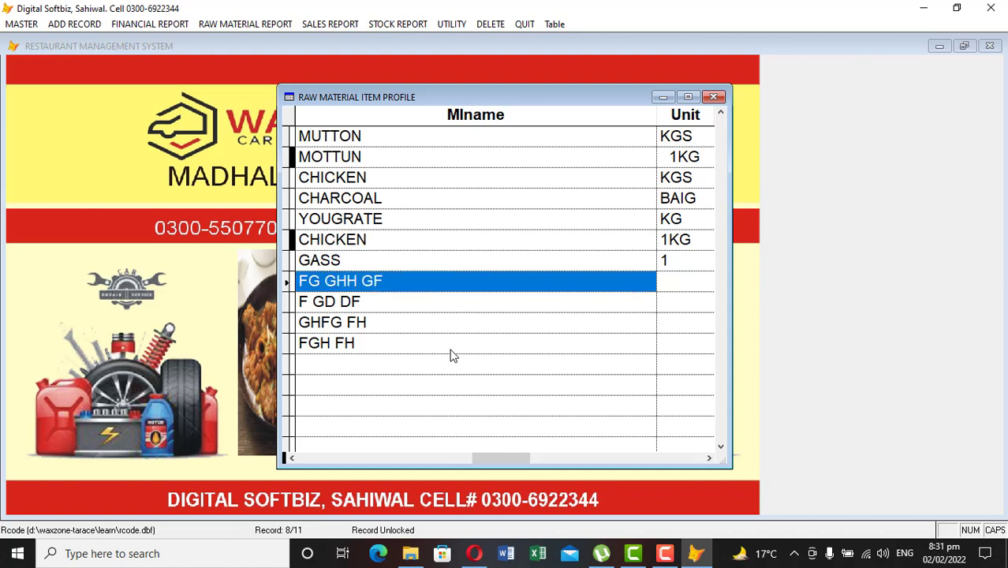
key("ctrl+t")
key("Down")
key("ctrl+t")
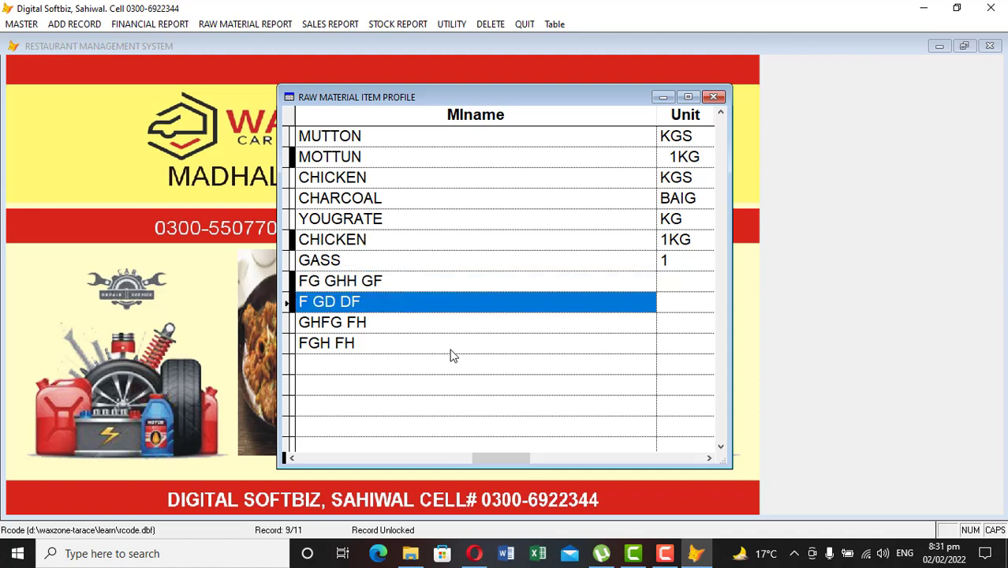
key("Down")
key("ctrl+t")
key("Down")
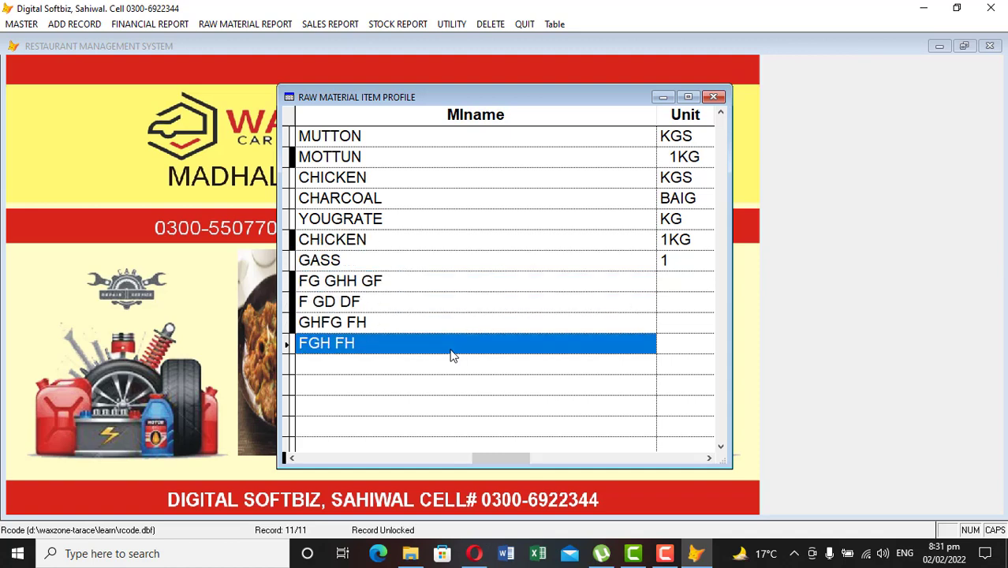
key("ctrl+t")
key("Escape")
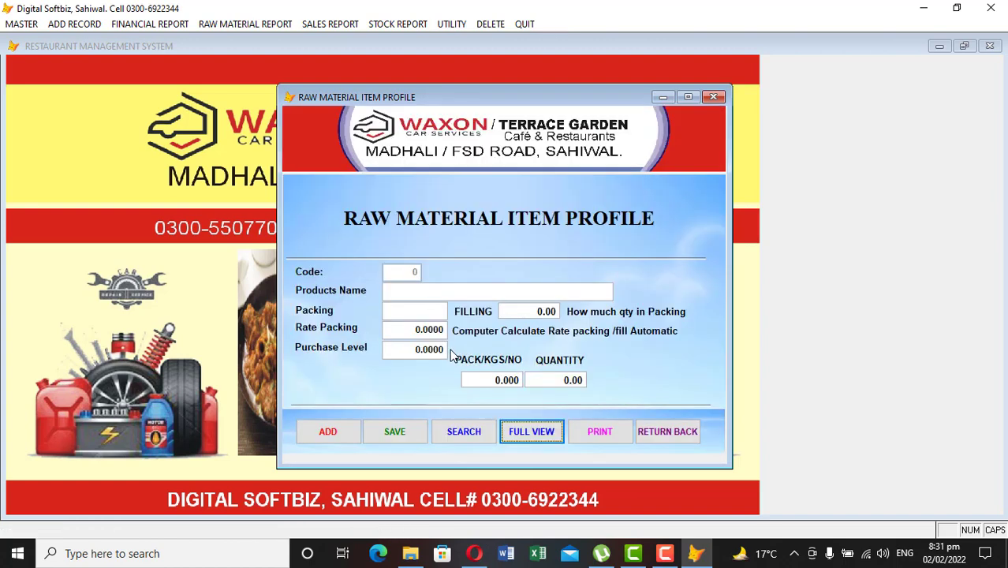
left_click(694, 433)
Step: Run the database utility that purges the records marked for deletion, and accept the warning about closing all users
left_click(452, 24)
left_click(469, 39)
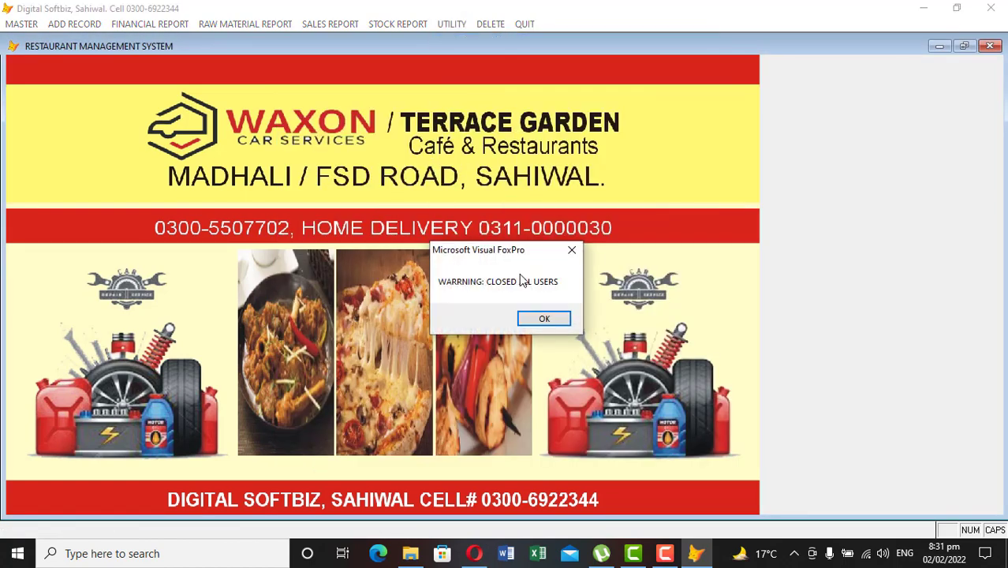
left_click(545, 318)
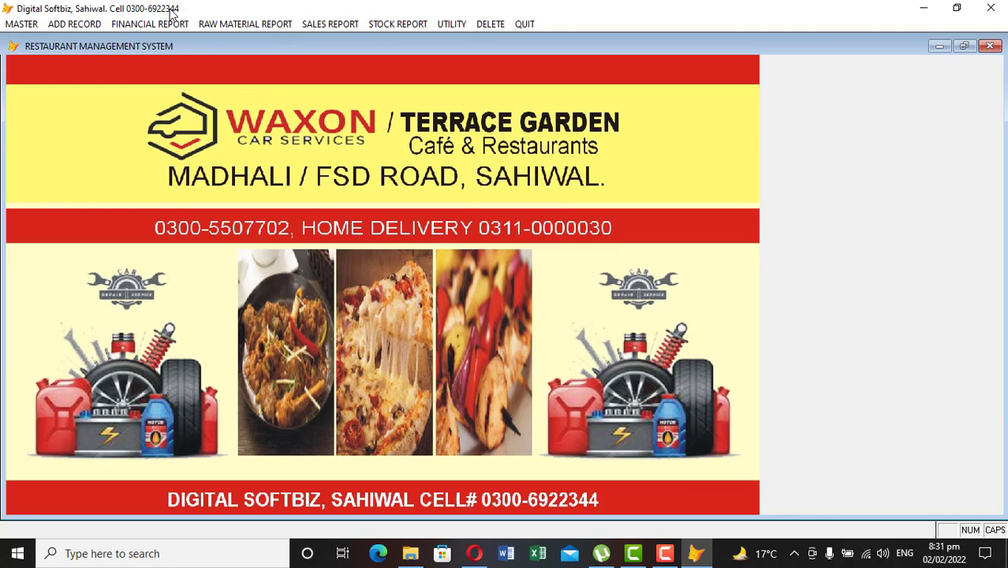
Step: Review the full raw material item list, including codes, names, units, rates and fill quantities, and close the item profile
left_click(20, 24)
left_click(63, 95)
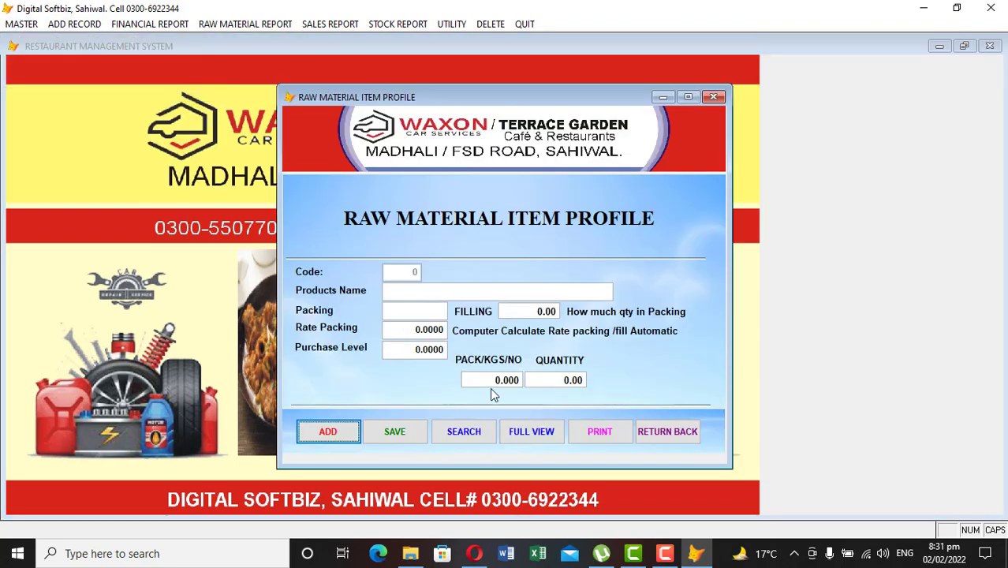
left_click(525, 429)
key("Tab")
key("Tab")
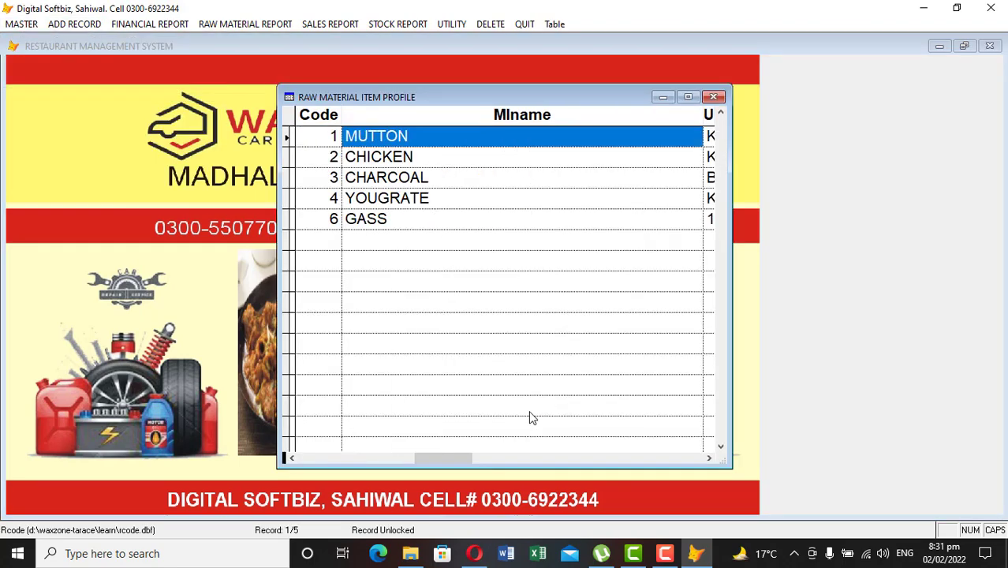
key("Down")
key("Down")
key("Tab")
key("Up")
key("Tab")
key("Tab")
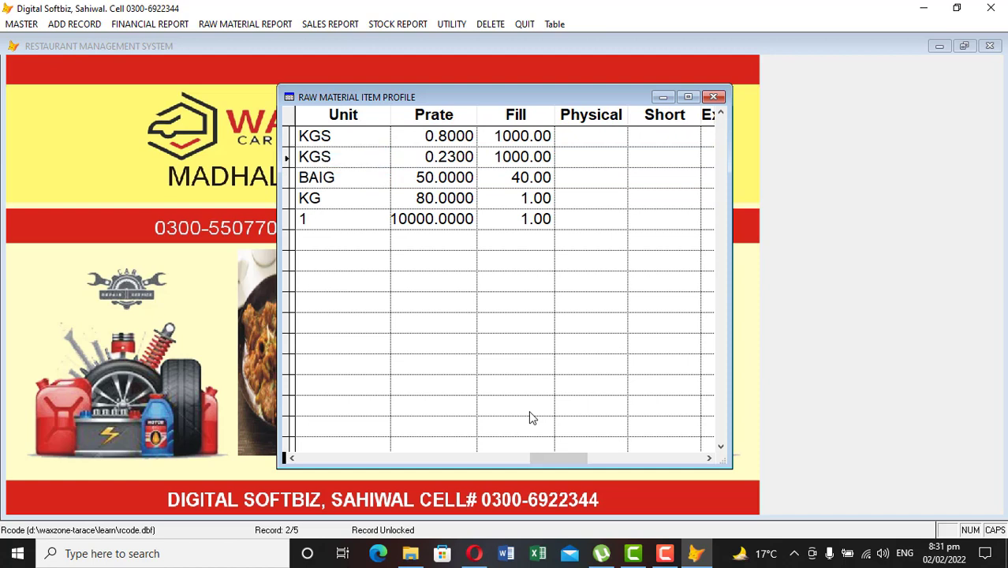
key("Up")
key("Down")
key("Down")
key("shift+Tab")
key("Down")
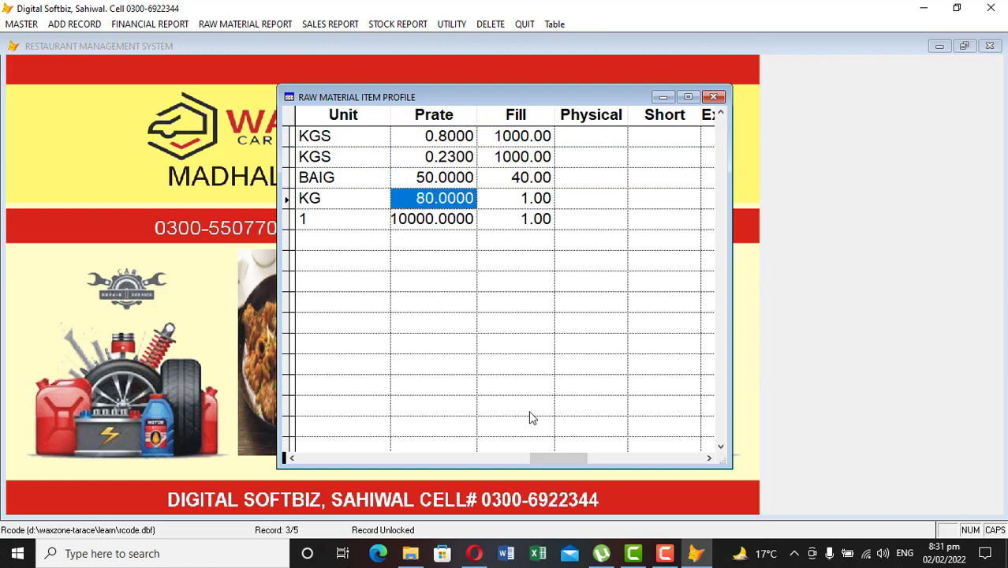
key("shift+Tab")
key("shift+Tab")
key("shift+Tab")
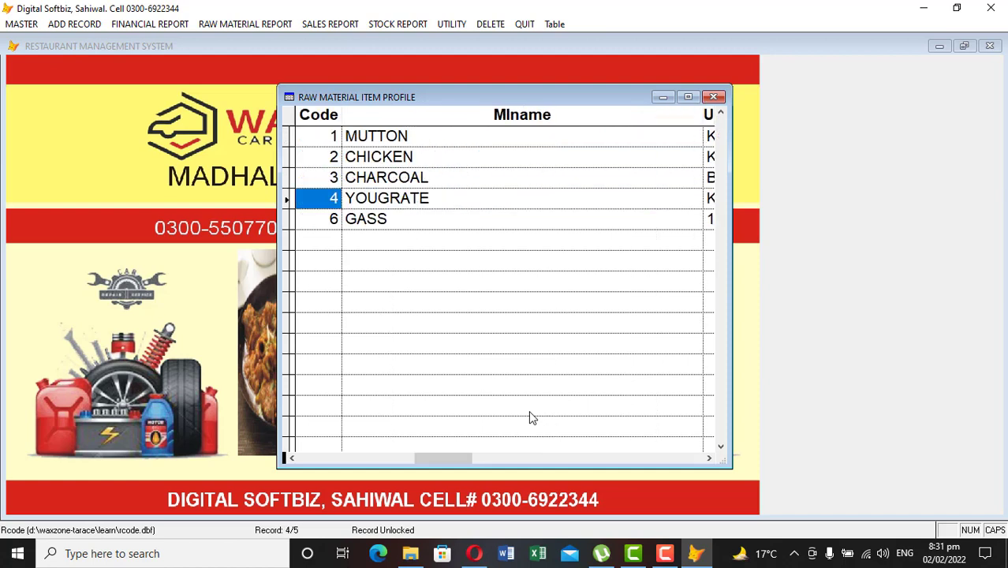
key("Escape")
left_click(654, 432)
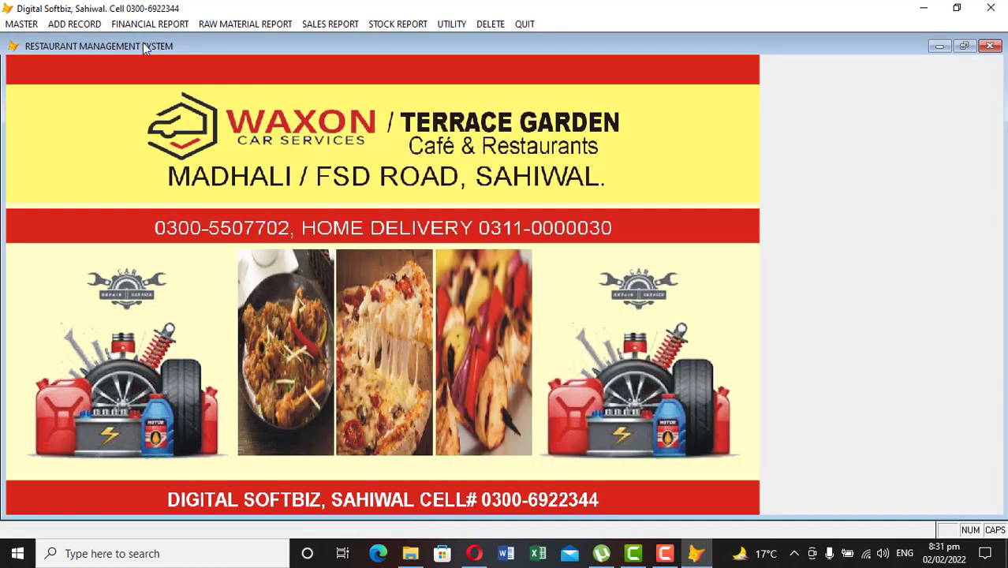
Step: Start a new raw material item profile named NAMAK with packing KGS and filling 1000
left_click(30, 25)
left_click(61, 94)
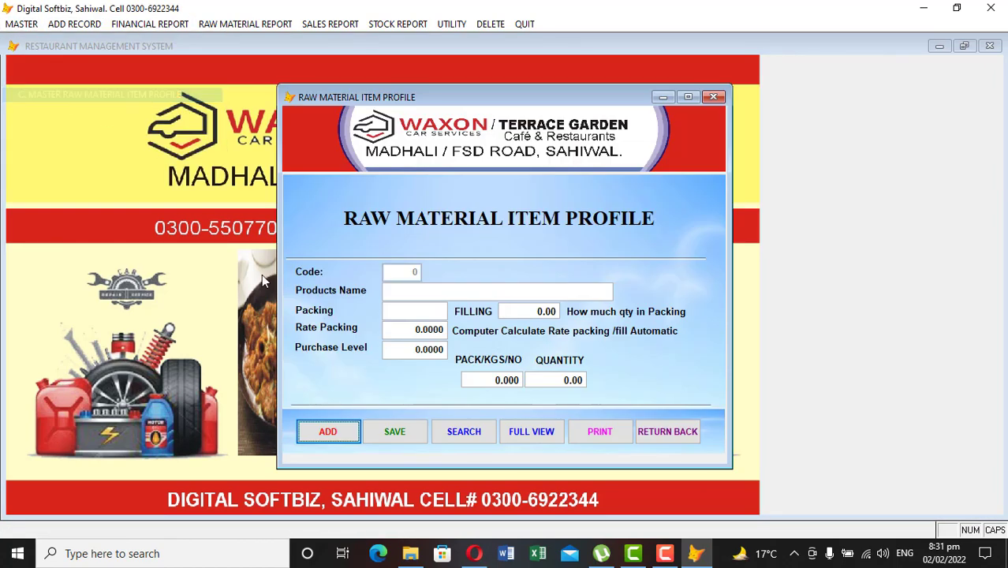
left_click(329, 433)
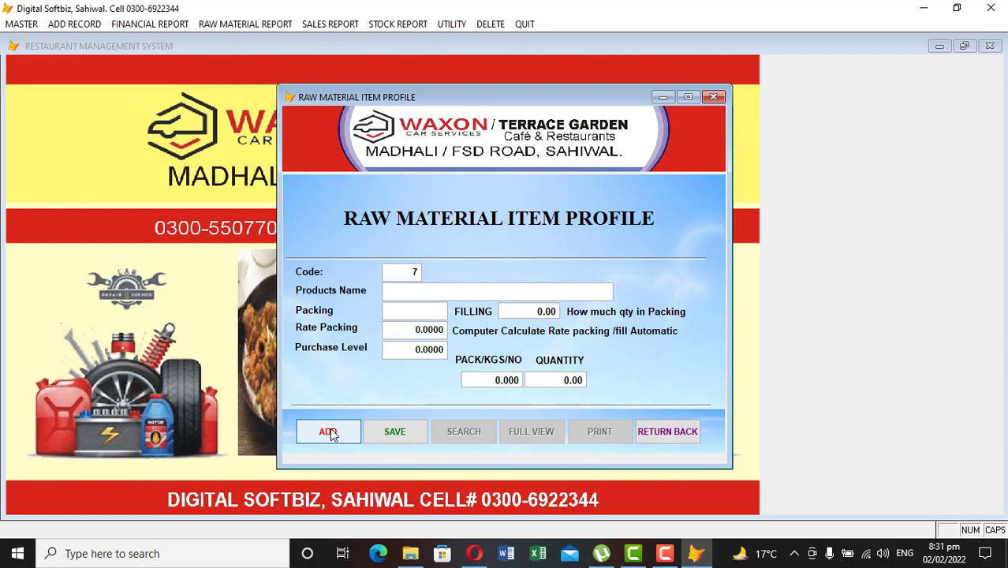
key("Return")
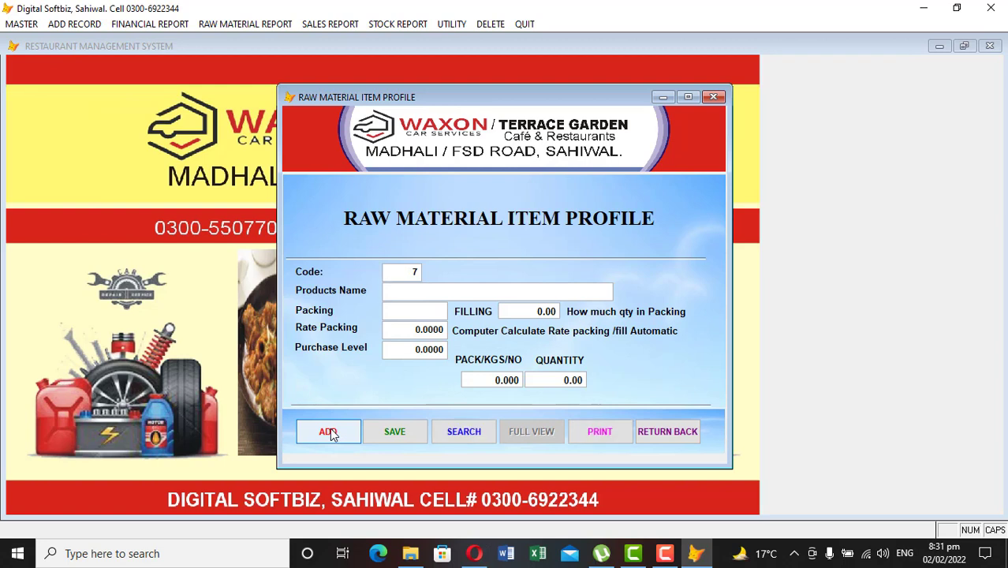
type("NAMAK")
type("KGS")
type("1000")
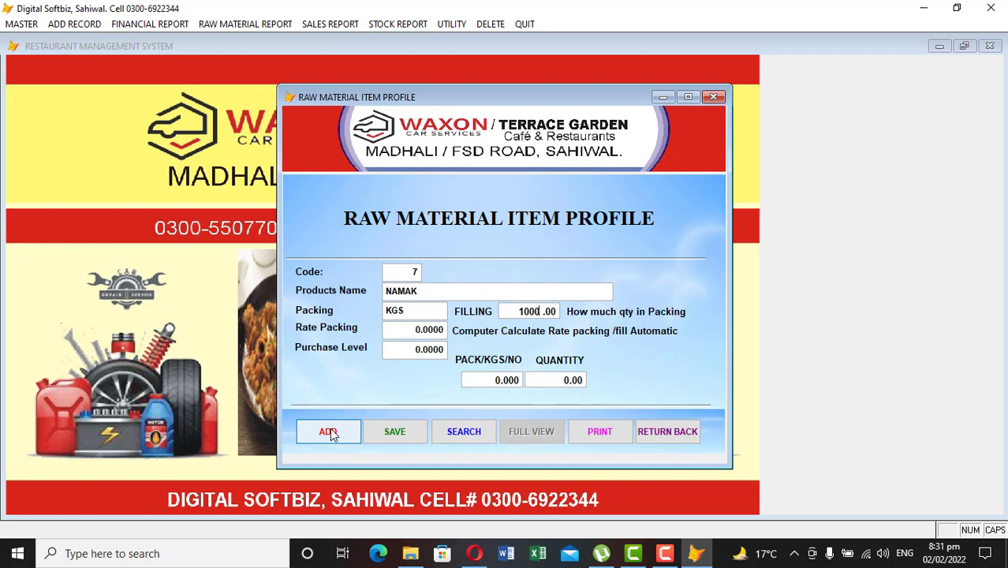
key("Return")
Step: Set NAMAK's packing rate to 15 and purchase level to 30, keep pack and quantity at 0, save the item and close the form
type("15")
key("Return")
type("30")
key("Return")
type("1")
key("Return")
type("0")
key("Return")
key("Return")
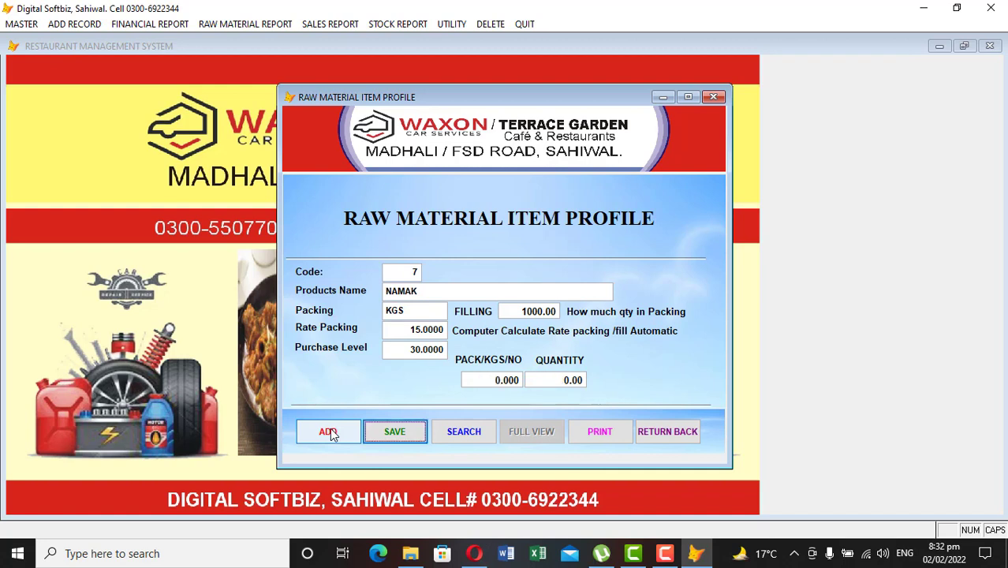
key("Return")
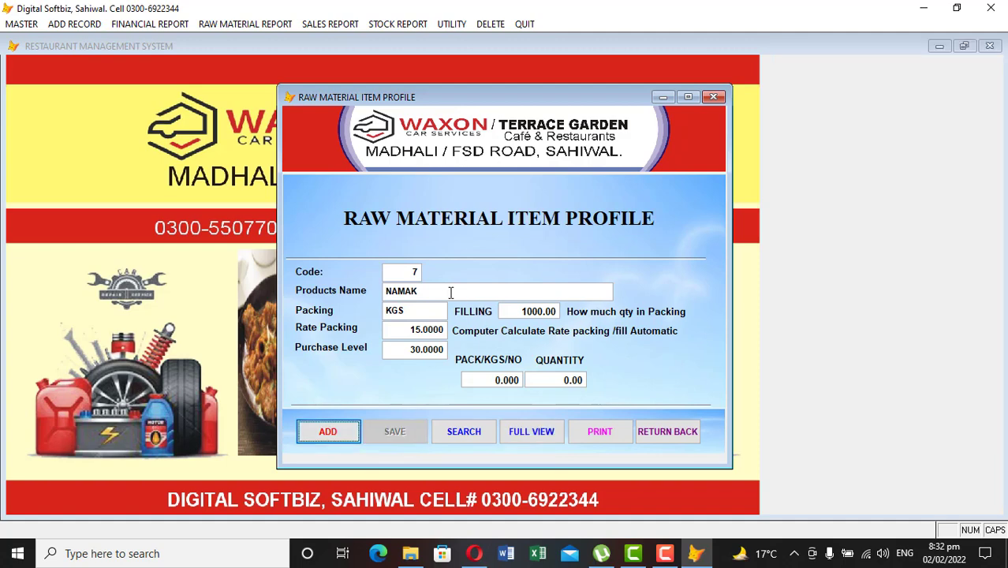
left_click(665, 440)
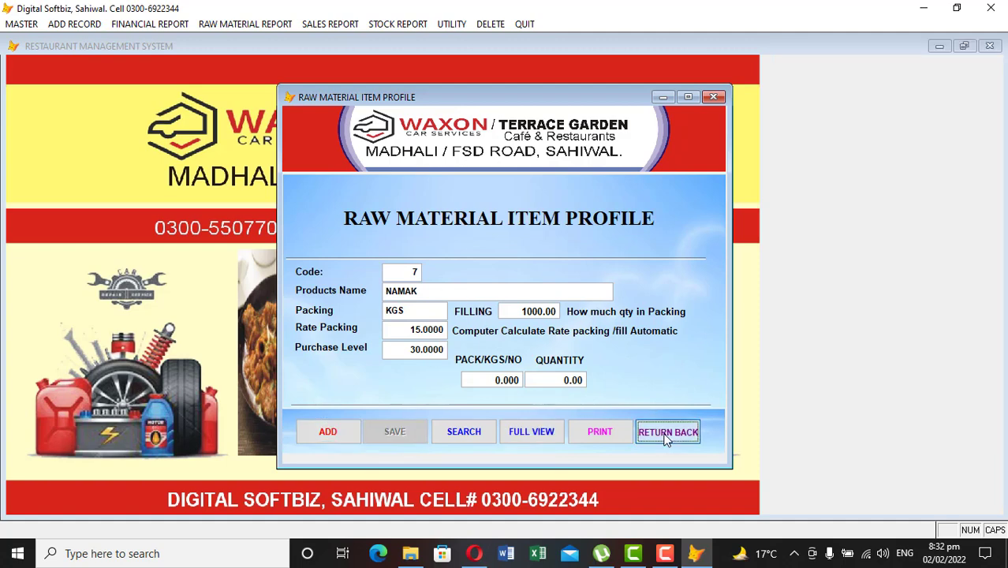
Step: Open the full raw material item list to check the new NAMAK record, and close the item profile
left_click(21, 24)
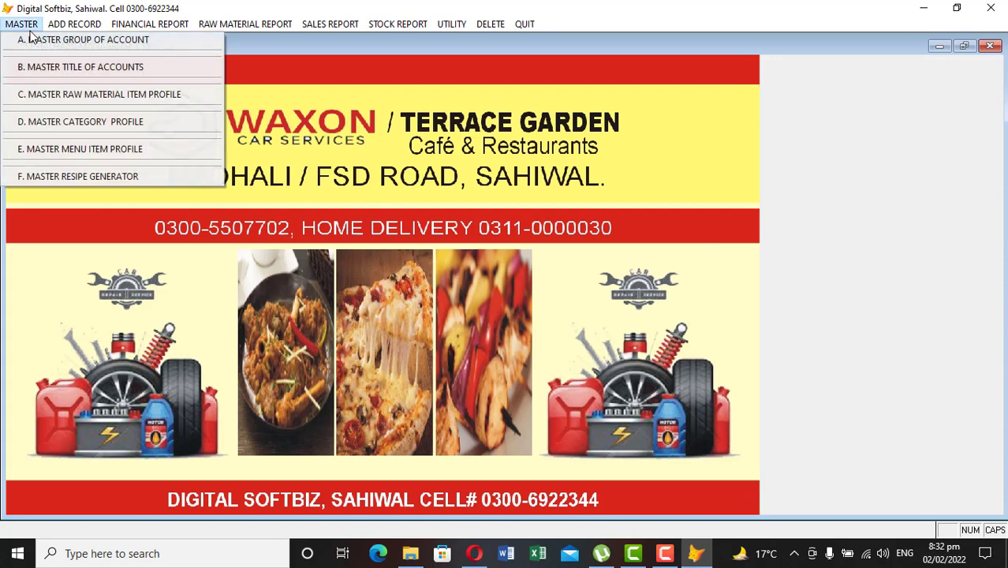
left_click(69, 96)
left_click(551, 442)
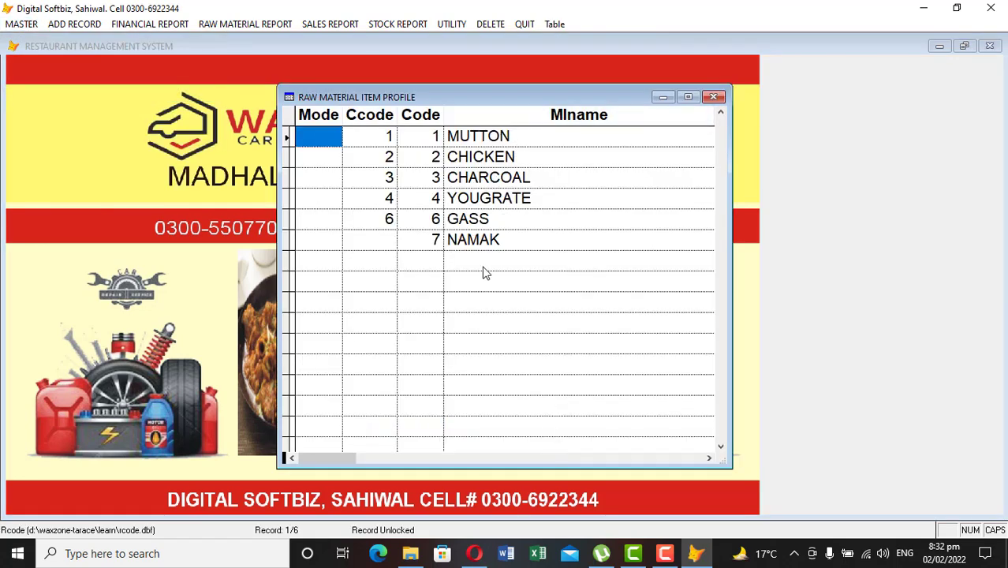
left_click(712, 98)
left_click(657, 426)
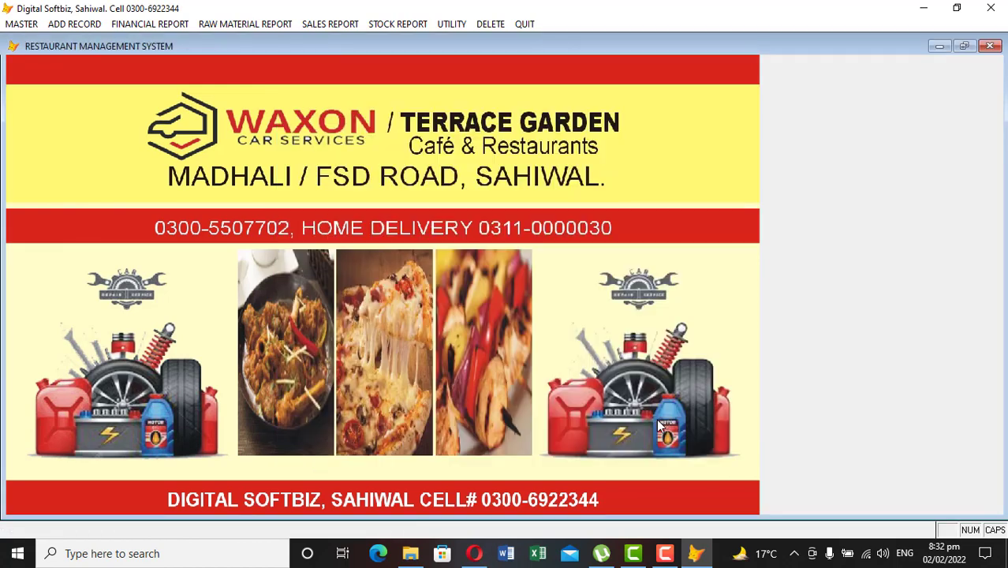
Step: Browse the full list of category/brand profiles to examine the codes and brand names, and close the form without adding a category
left_click(22, 24)
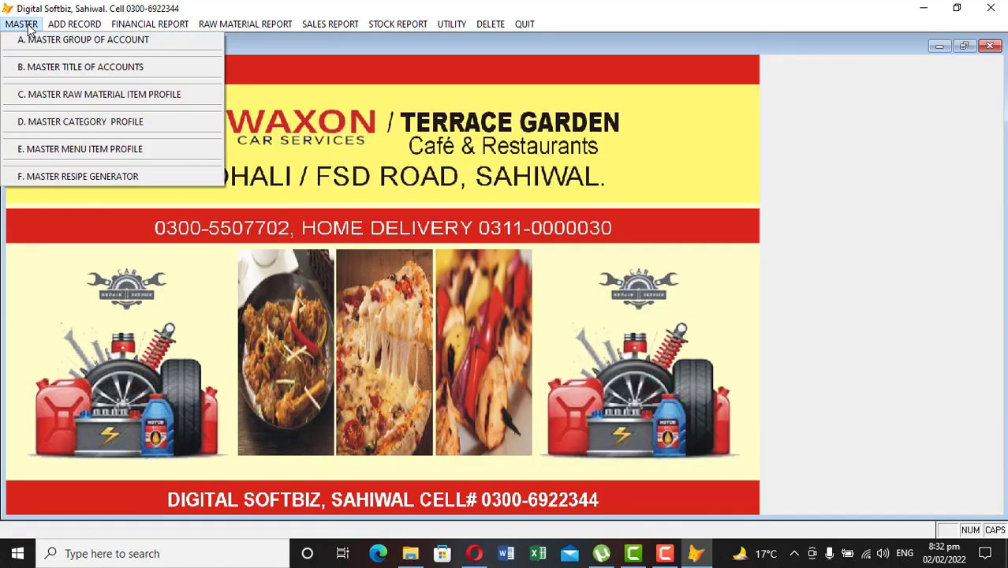
left_click(100, 124)
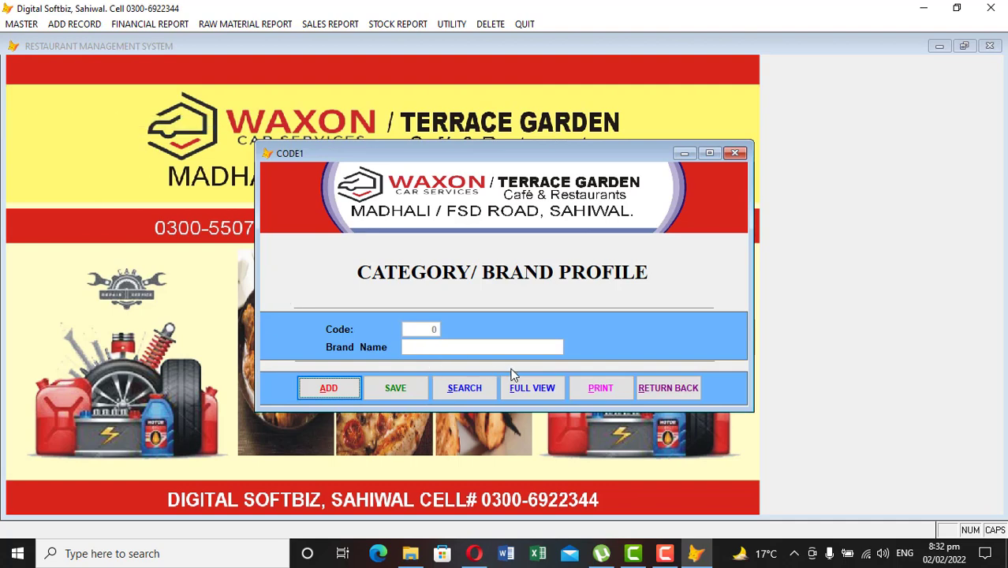
left_click(526, 389)
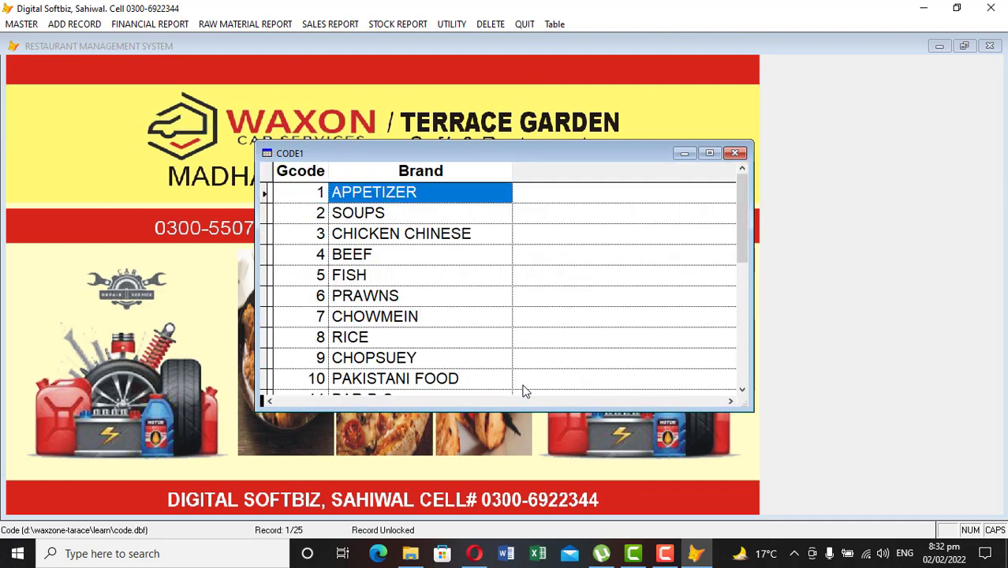
key("Down")
key("Down")
key("Down")
key("Down")
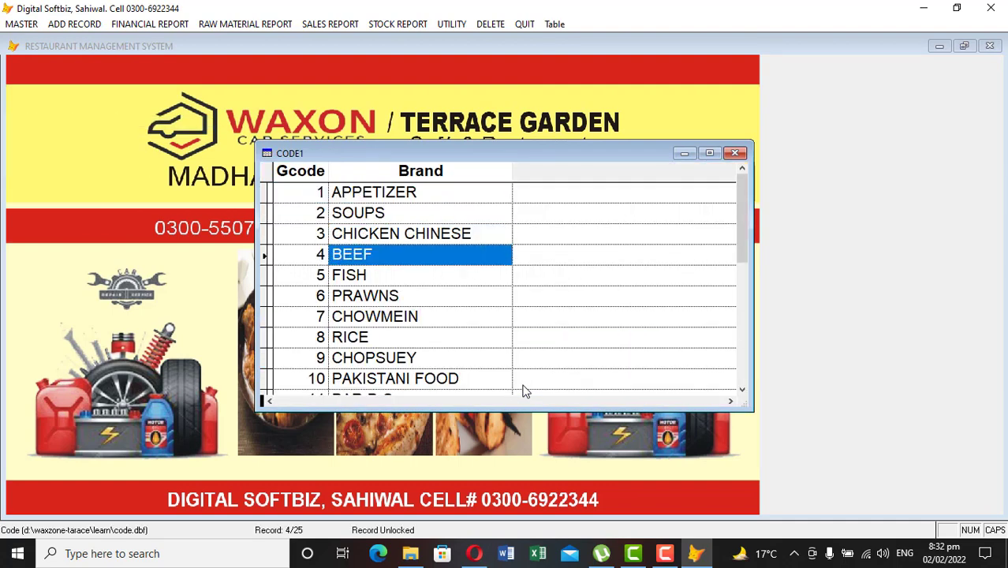
key("Down")
key("Down")
key("Down")
key("Down")
key("Down")
key("Down")
key("Down")
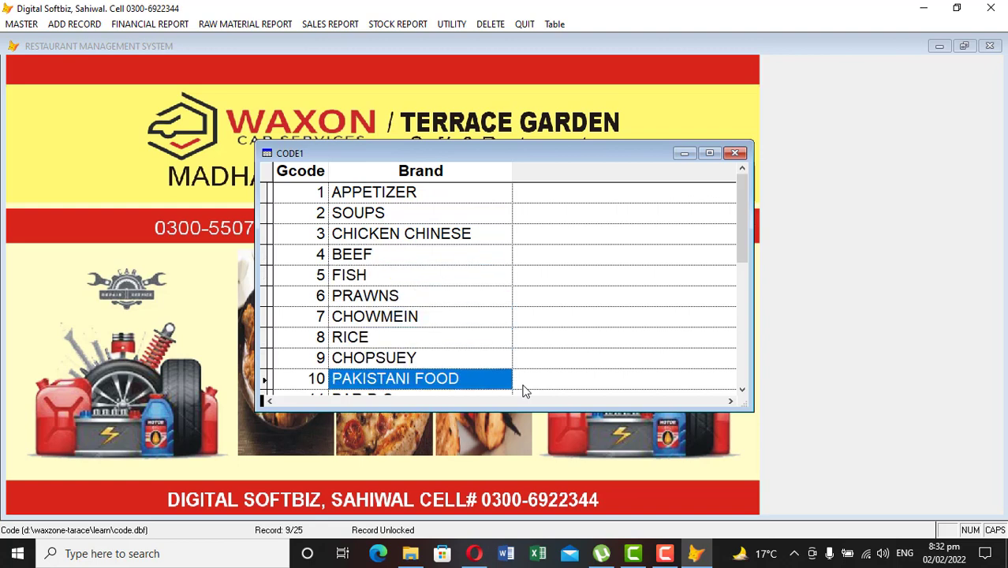
key("Down")
key("Up")
key("Up")
key("Down")
key("Down")
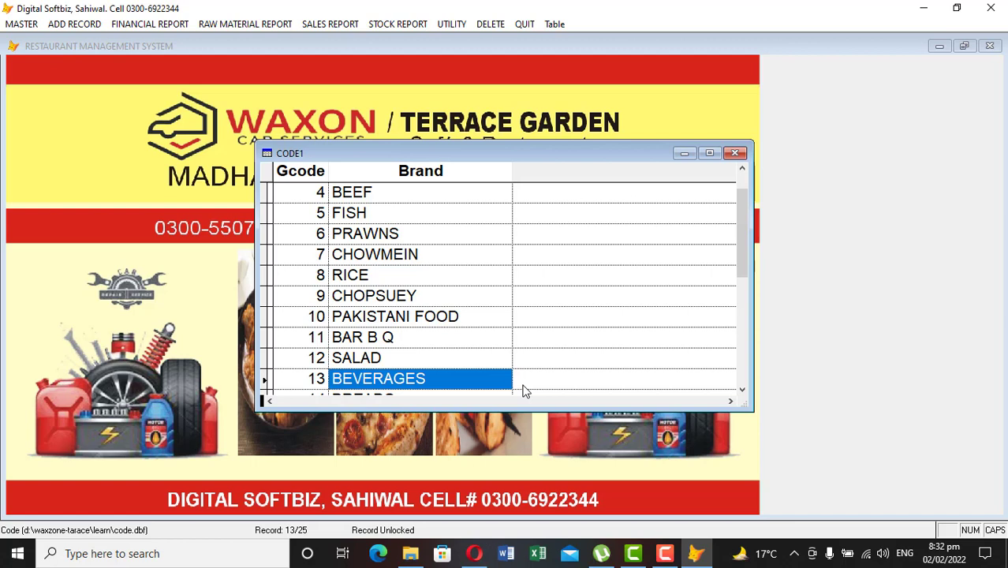
key("Up")
key("Down")
key("Up")
key("Up")
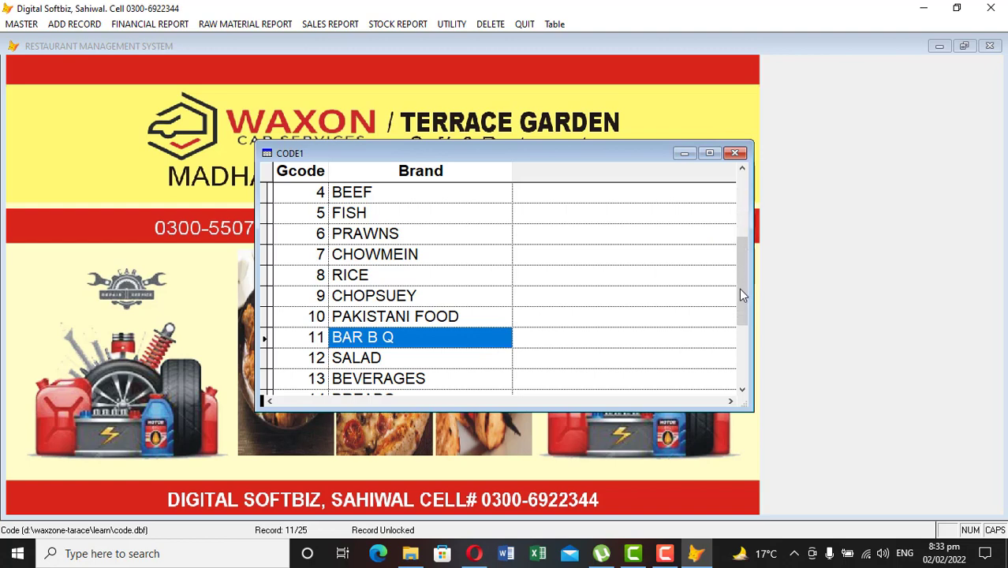
left_click(739, 288)
left_click(737, 156)
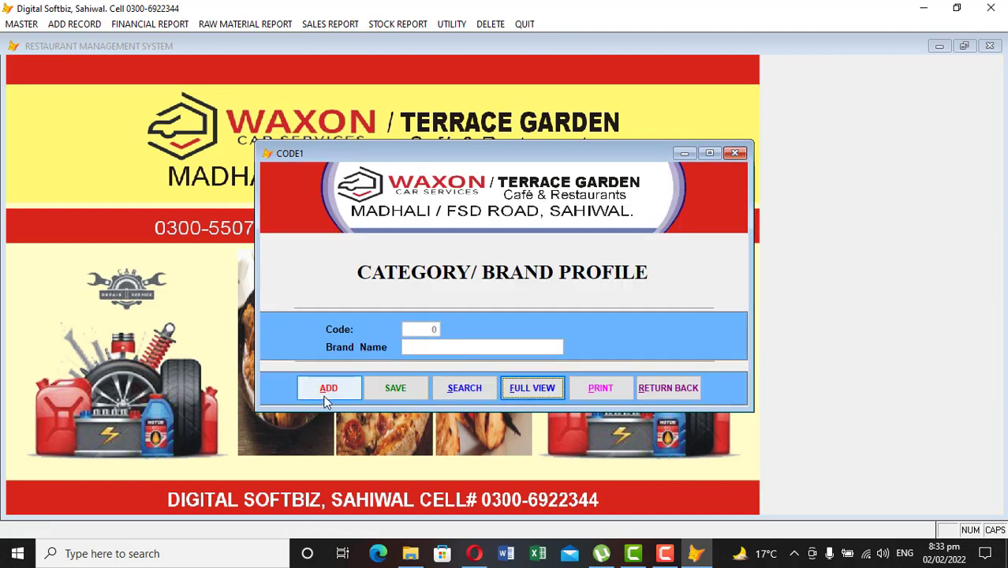
left_click(668, 388)
Step: Open the menu item profile and browse its full item list to examine brands, dishes, units and rates, and close the form
left_click(19, 23)
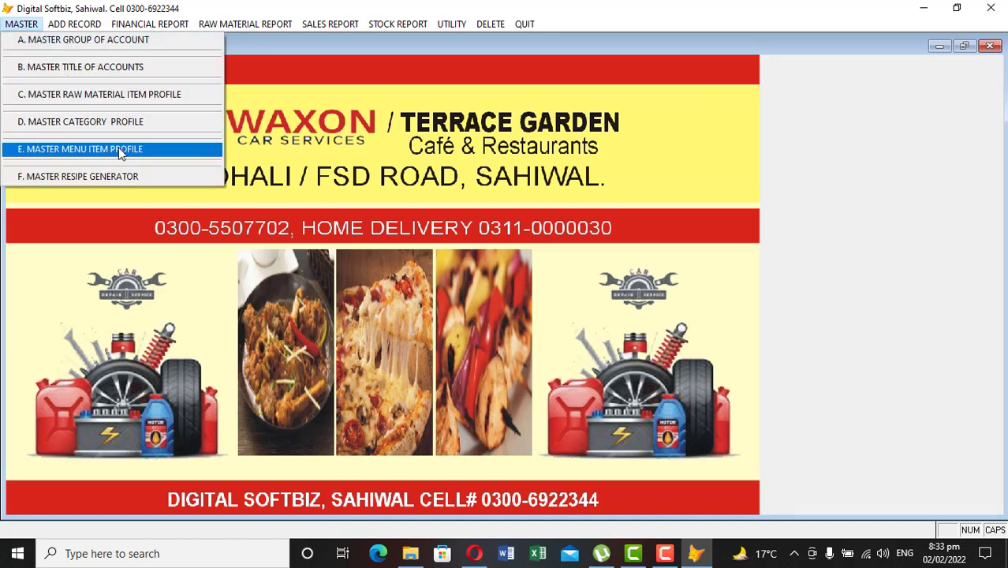
left_click(95, 153)
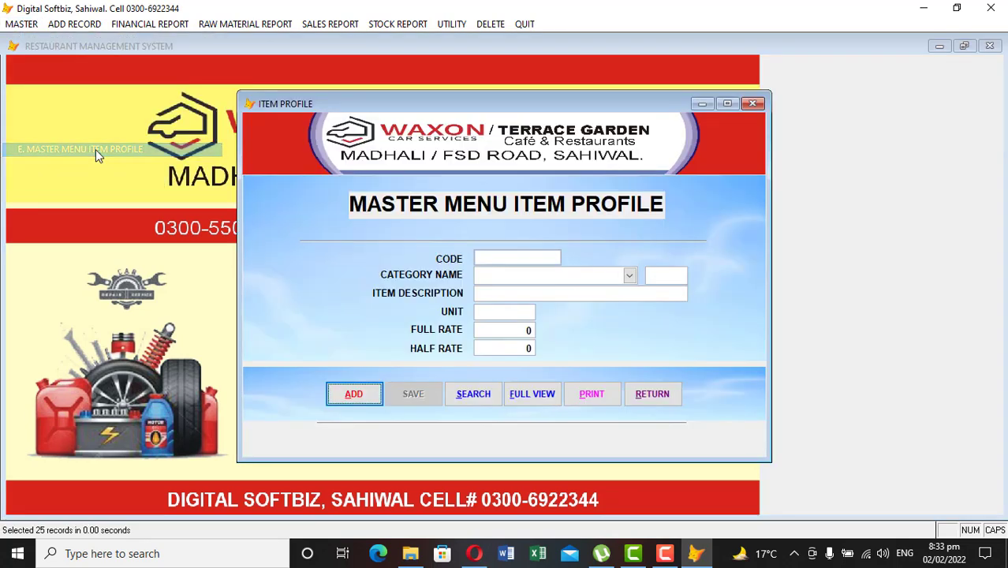
left_click(534, 398)
key("Down")
key("Right")
key("Up")
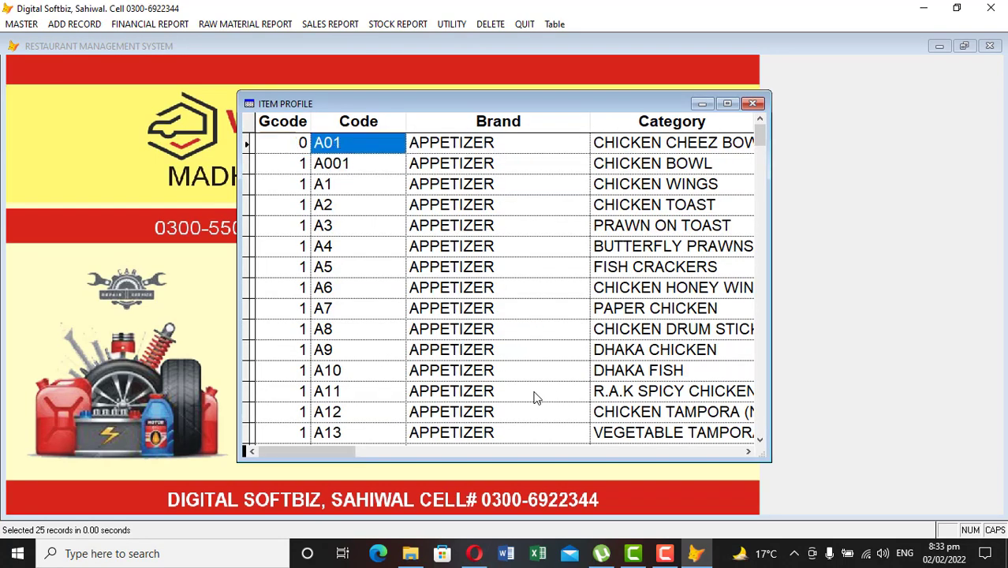
key("Right")
key("Down")
key("Right")
key("Up")
key("Down")
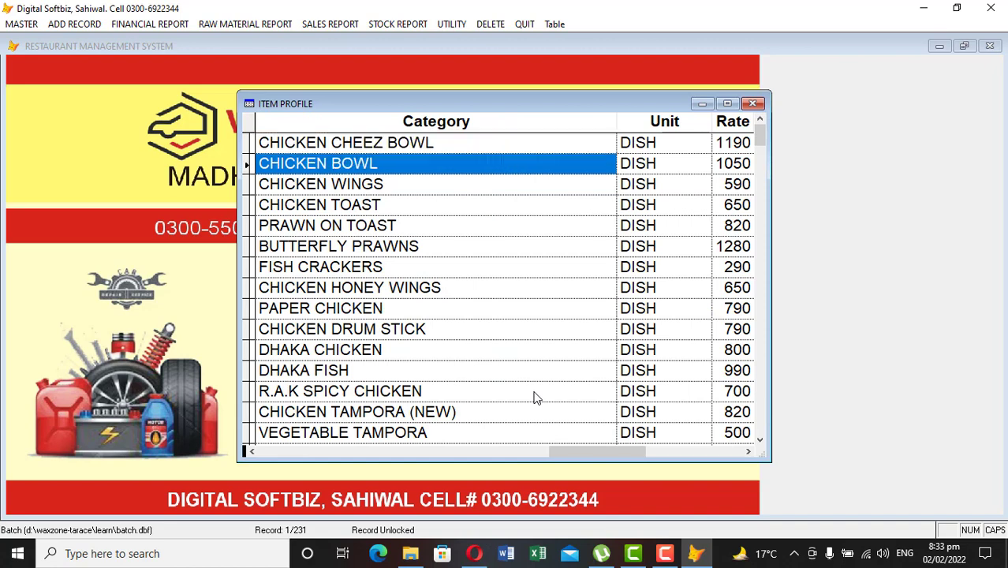
key("Down")
key("Left")
key("Down")
key("Down")
key("Down")
key("Down")
key("Down")
key("Down")
key("Down")
key("Down")
key("Down")
key("Down")
key("Down")
key("Down")
key("Down")
key("Down")
key("Down")
key("Down")
key("Down")
key("Down")
key("Down")
key("Down")
key("Down")
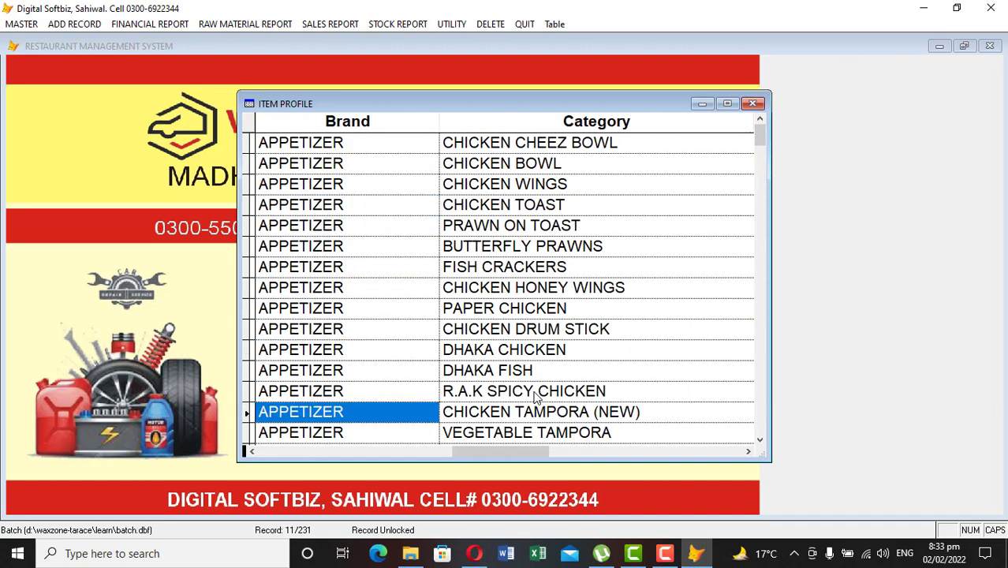
key("Up")
key("Up")
key("Right")
key("Up")
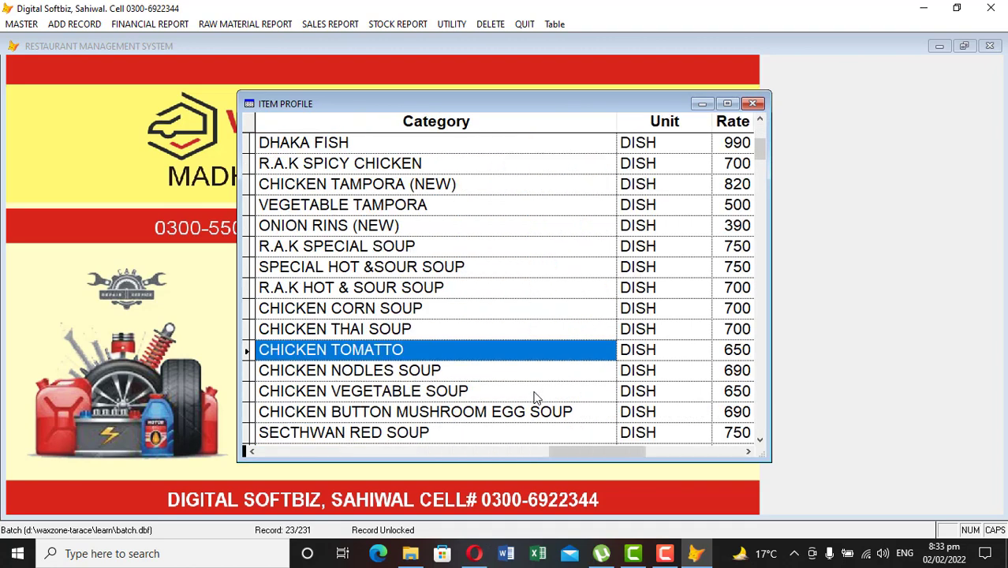
key("Up")
key("Left")
key("Down")
key("Down")
key("Down")
key("Down")
key("Down")
key("Down")
key("Down")
key("Down")
key("Down")
key("Down")
key("Down")
key("Down")
key("Down")
key("Down")
key("Down")
key("Down")
key("Down")
key("Down")
key("Down")
key("Down")
key("Down")
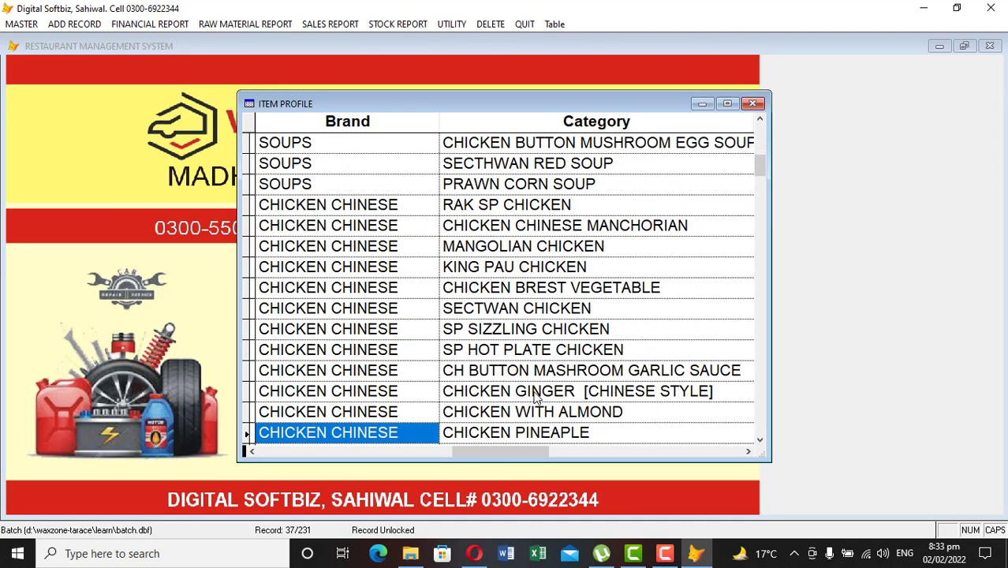
key("Down")
key("Down")
key("Down")
key("Down")
key("Down")
key("Down")
key("Down")
key("Down")
key("Down")
key("Down")
key("Down")
key("Down")
key("Down")
key("Down")
key("Down")
key("Down")
key("Down")
key("Down")
key("Down")
key("Down")
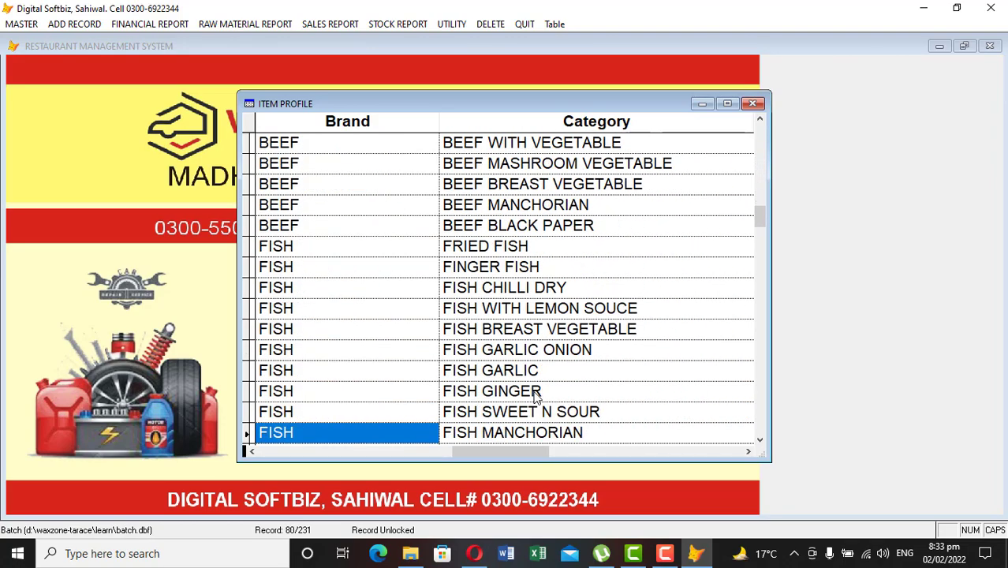
key("Up")
key("Up")
key("Up")
key("Up")
key("Up")
key("Up")
key("Up")
key("Up")
key("Up")
key("Up")
key("Up")
key("Right")
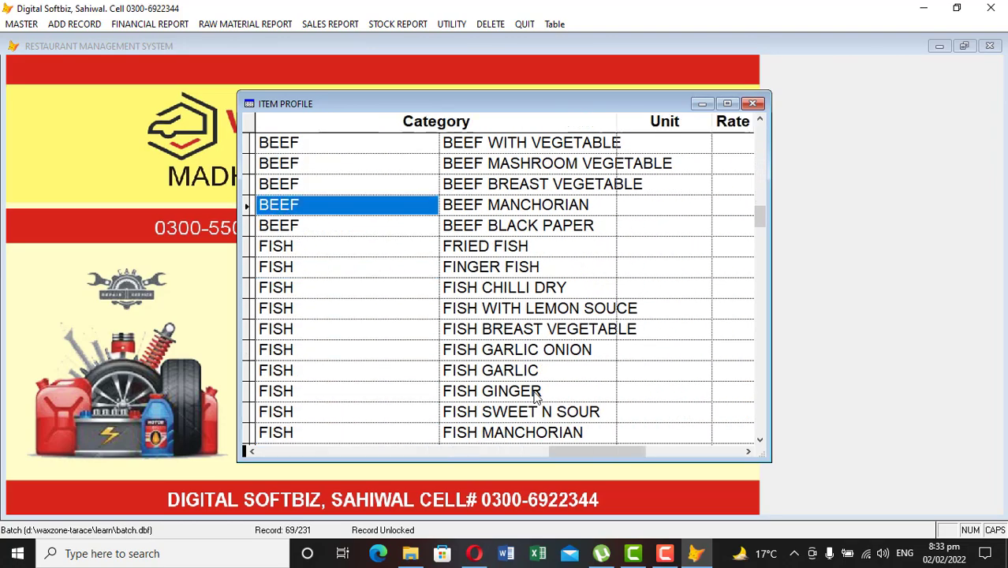
key("Left")
key("Down")
key("Down")
key("Right")
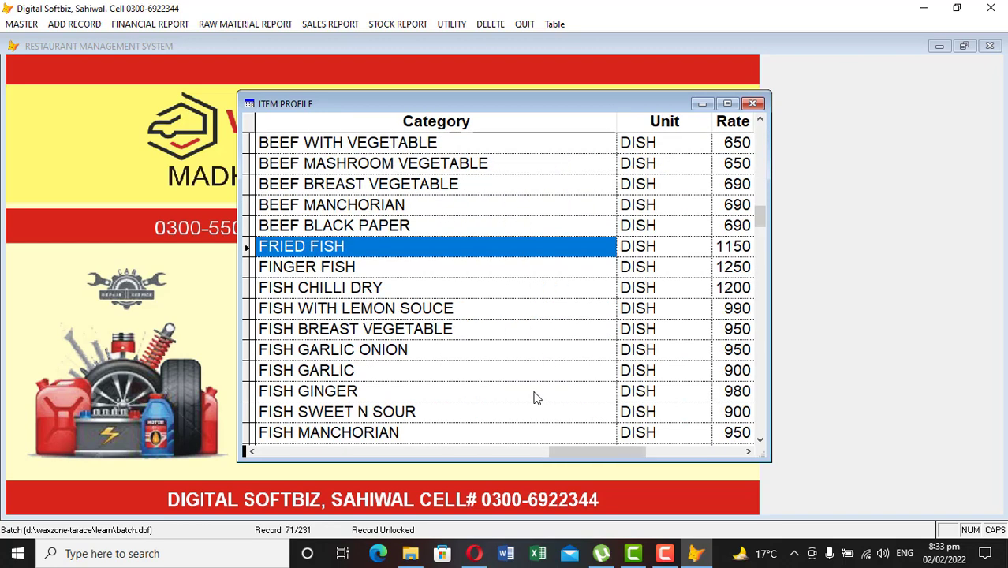
key("Down")
key("Left")
key("Down")
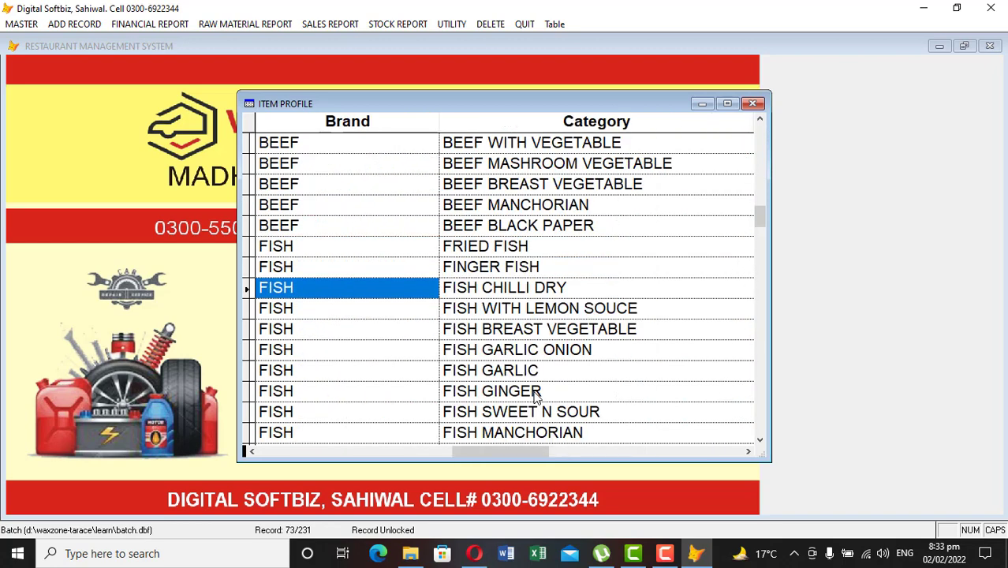
key("Escape")
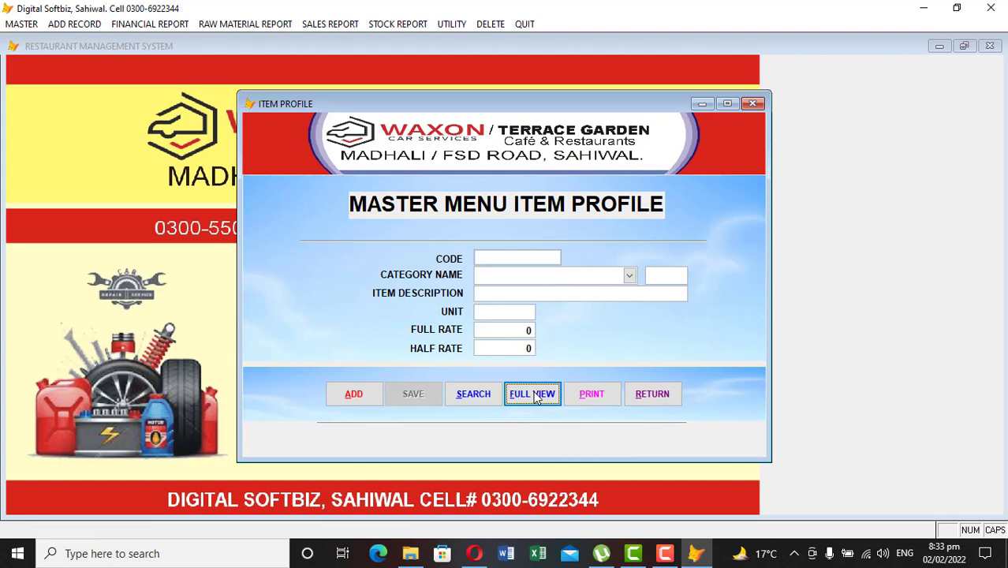
left_click(637, 396)
Step: Start a new menu item profile with the code KR1
left_click(20, 24)
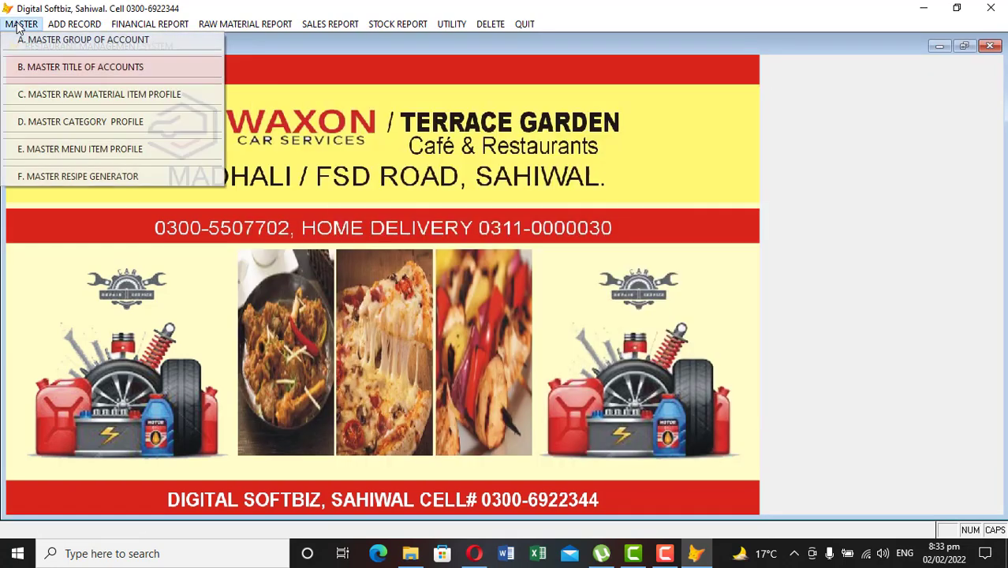
left_click(84, 149)
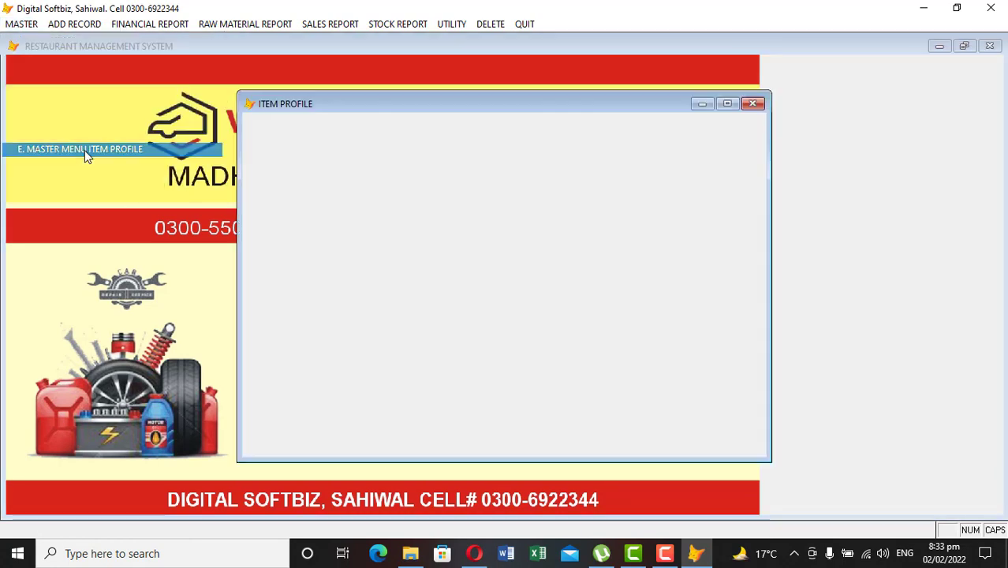
left_click(359, 397)
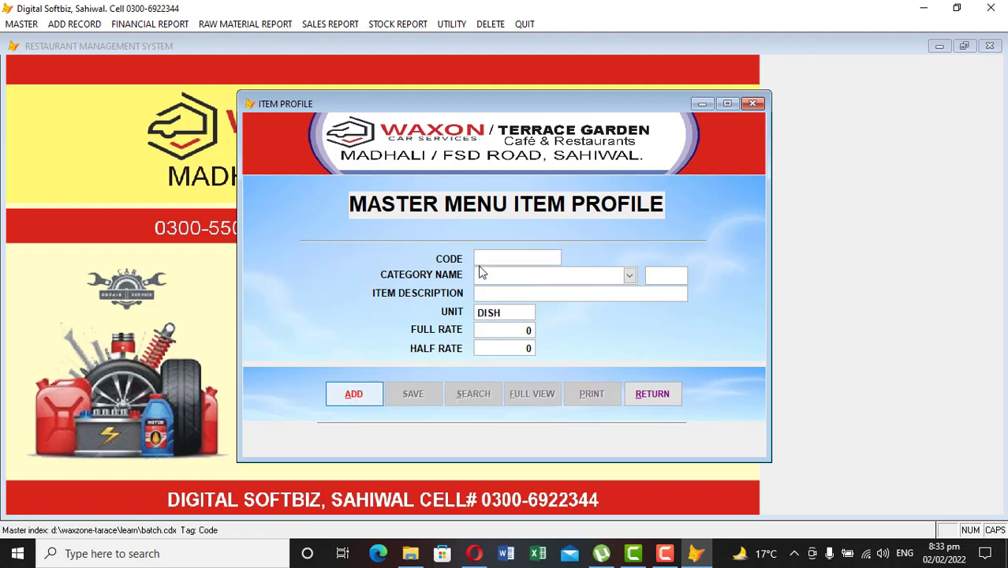
type("K")
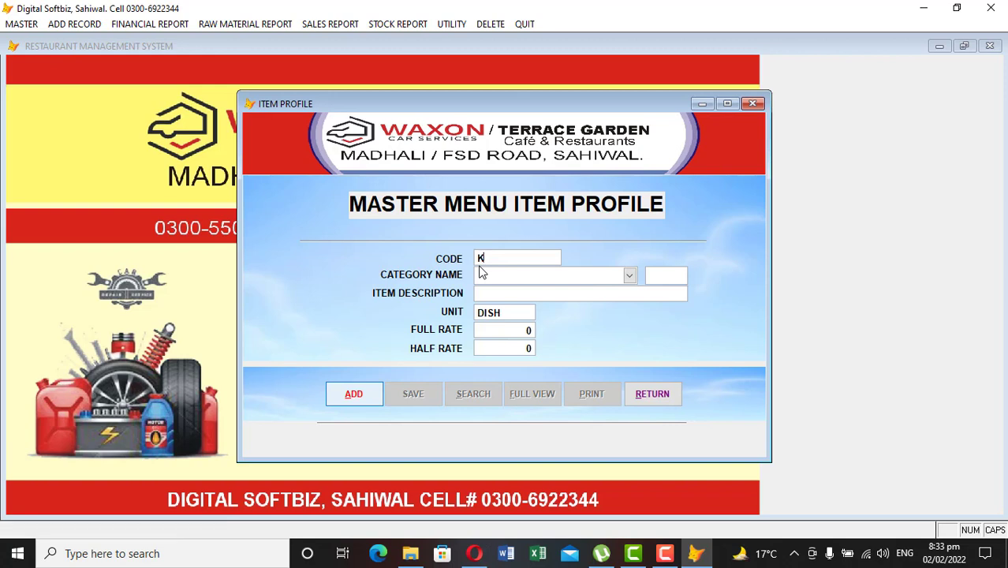
type("R1")
key("Return")
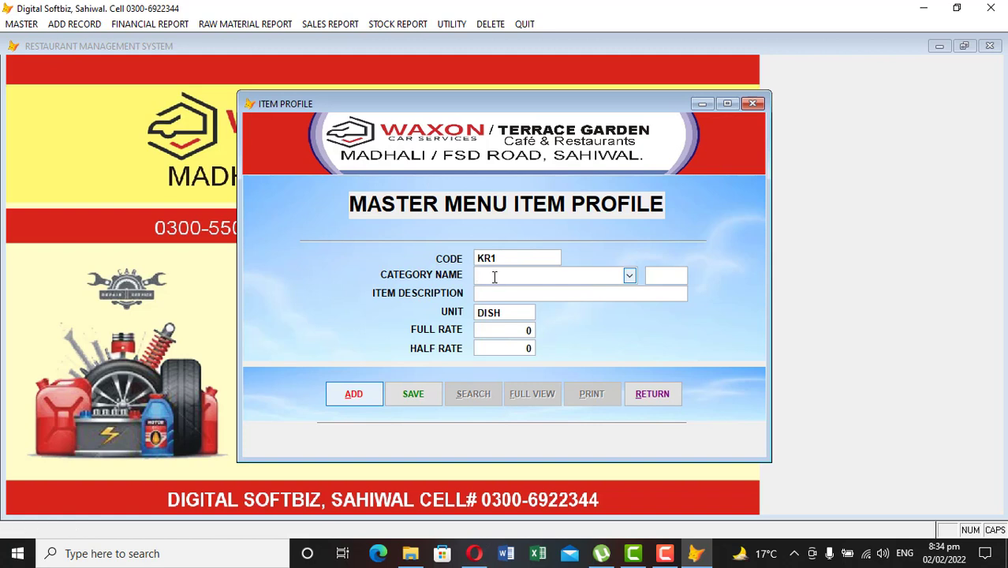
Step: Assign the category PAKISTANI FOOD to the new menu item
left_click(630, 277)
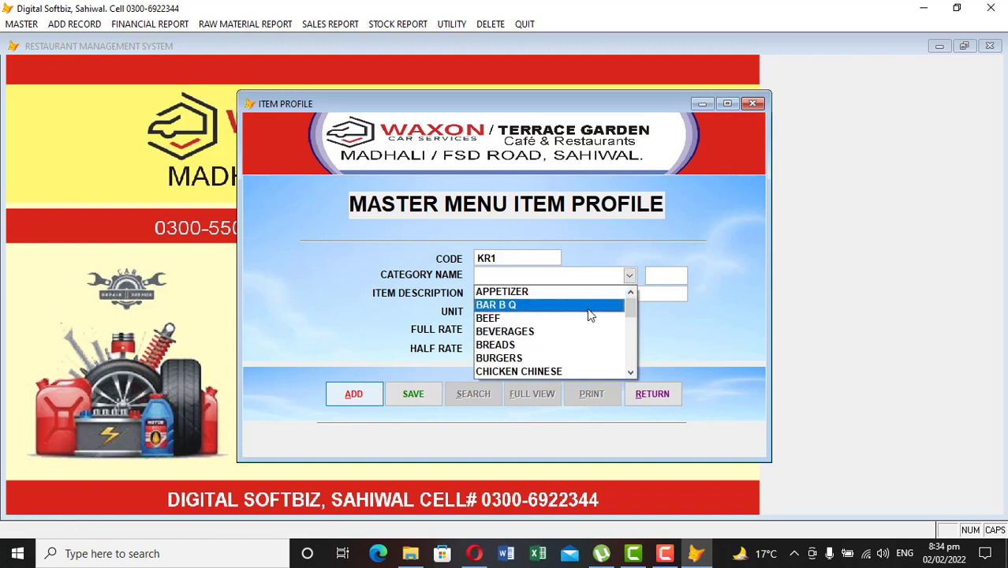
left_click(634, 371)
left_click(634, 371)
left_click(634, 371)
left_click(634, 371)
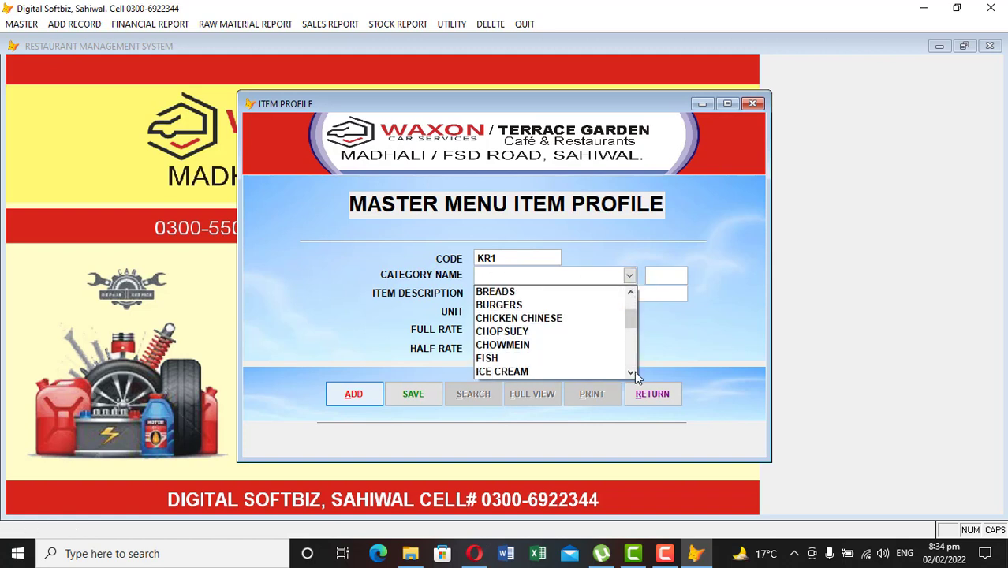
left_click(634, 371)
left_click(634, 371)
left_click(634, 371)
left_click(634, 371)
left_click(634, 371)
left_click(634, 371)
left_click(634, 370)
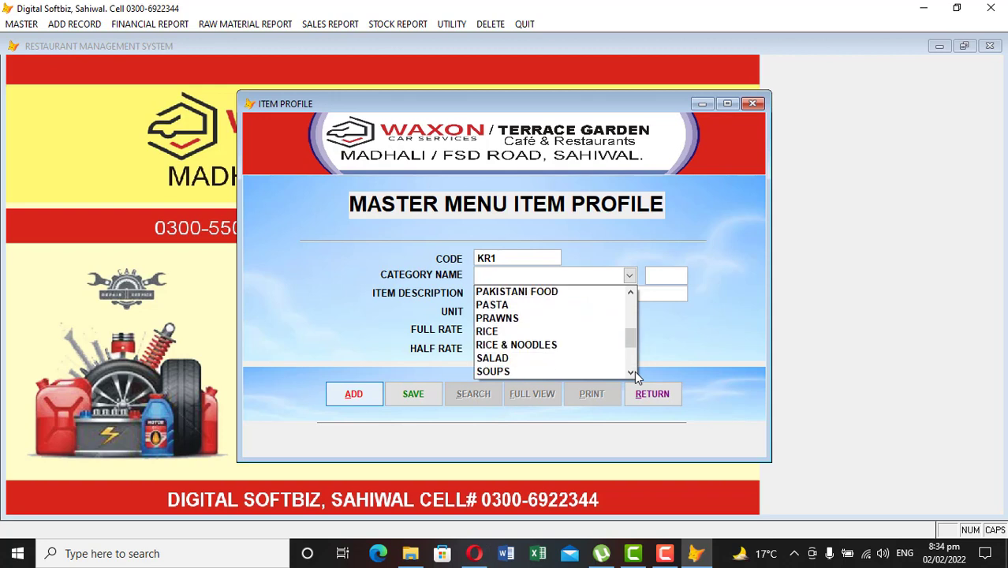
left_click(634, 371)
left_click(634, 371)
left_click(634, 371)
left_click(634, 370)
left_click(634, 371)
left_click(634, 371)
left_click(634, 370)
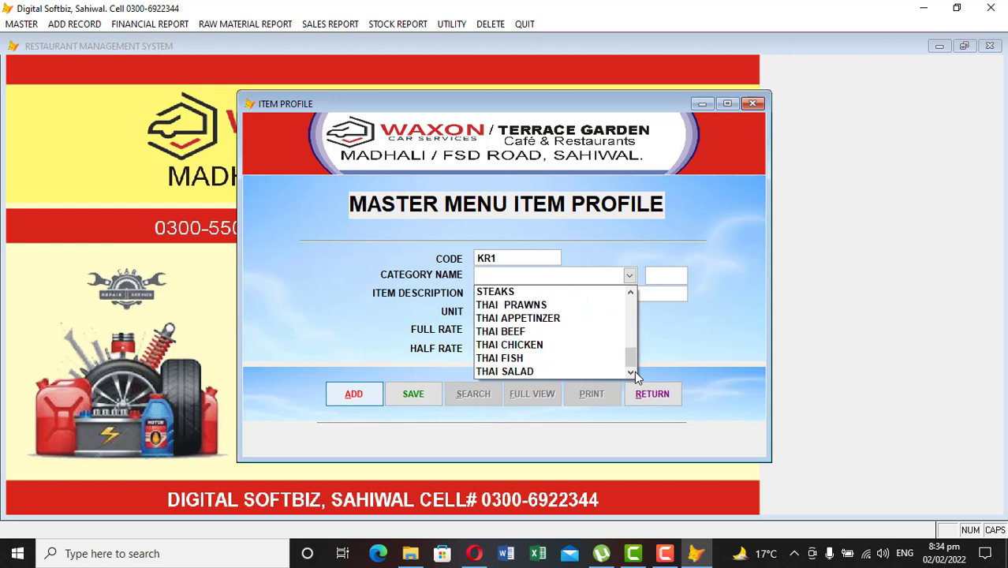
left_click(631, 296)
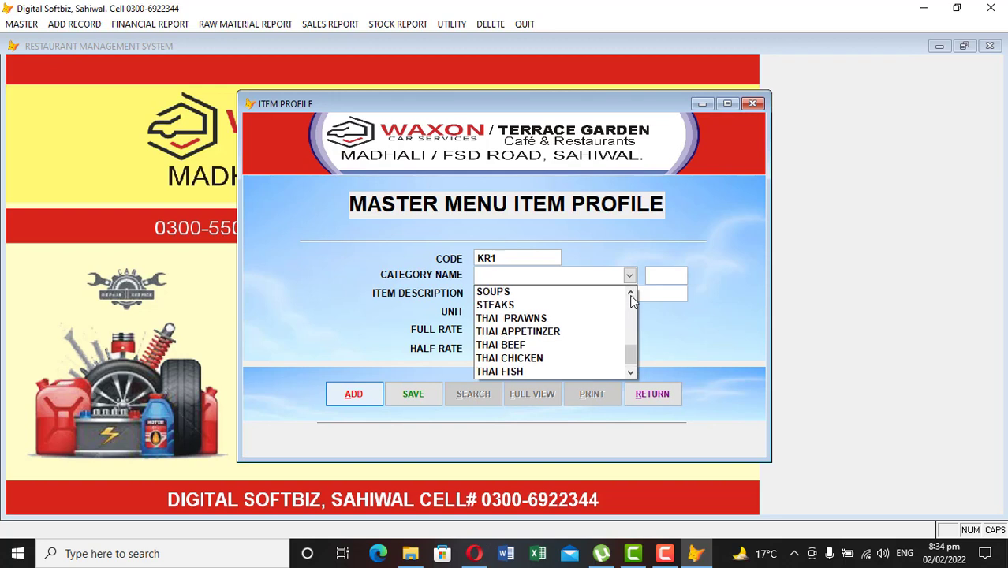
left_click(632, 297)
left_click(632, 296)
left_click(631, 296)
left_click(632, 297)
left_click(631, 296)
left_click(631, 296)
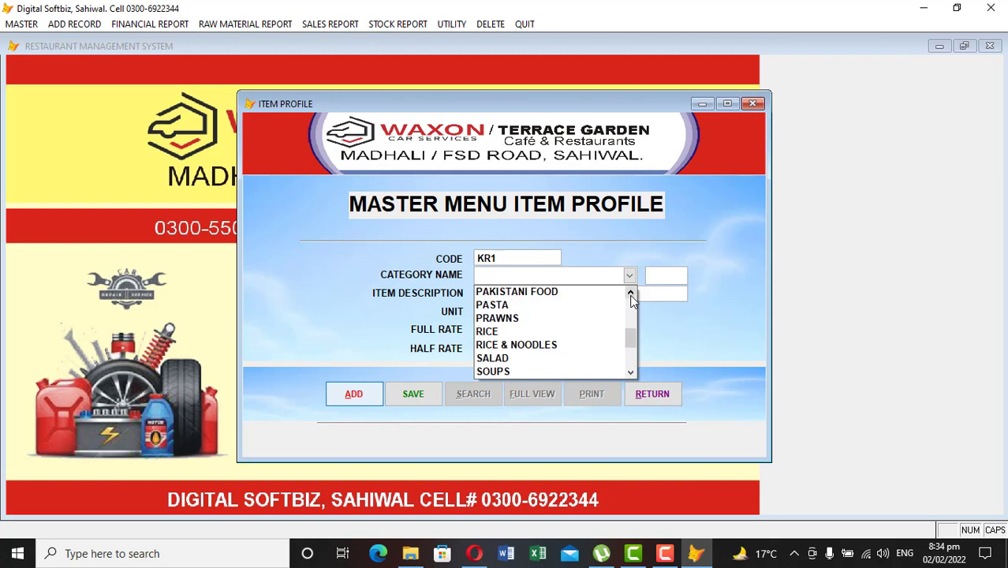
left_click(530, 293)
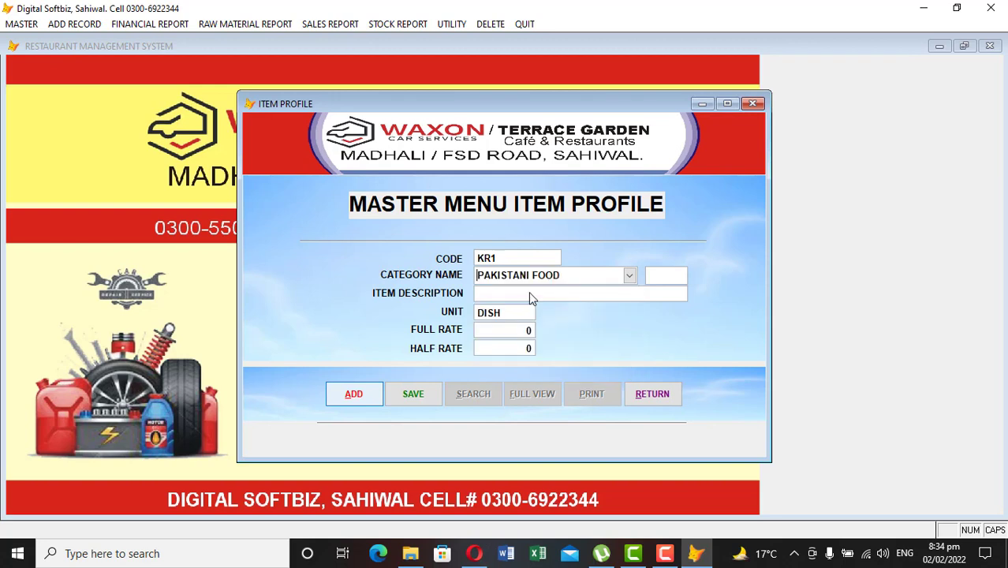
key("Return")
key("Return")
Step: Enter NEW CHICKEN KARAHI as the menu item's description
type("NEW KARAC")
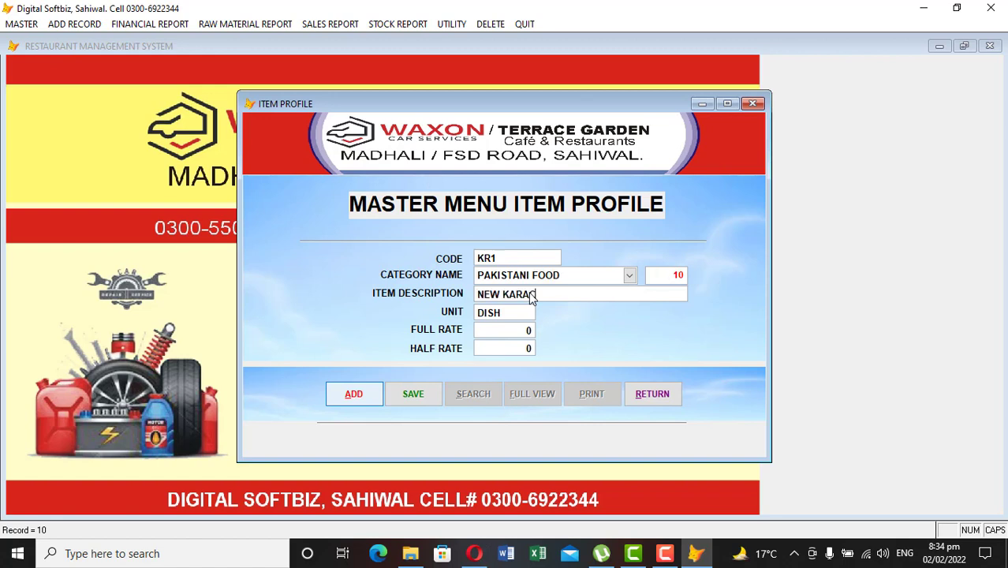
key("BackSpace")
type("HI")
key("Left")
type("CHICKEN")
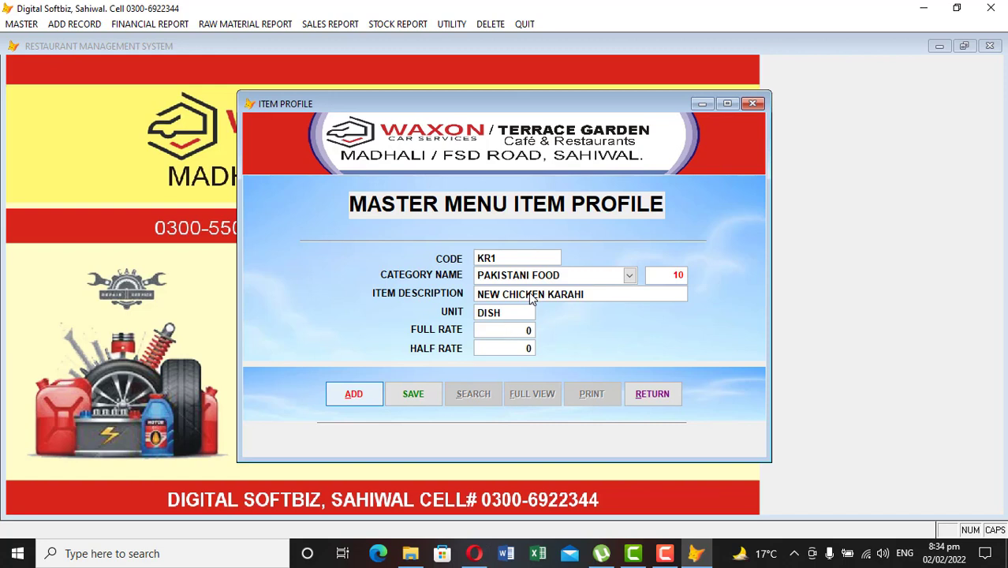
Step: Keep the unit DISH, set the full rate to 1,200 and half rate to 700, save the menu item and close the form
type(" 120")
key("Return")
type("800")
key("BackSpace")
key("BackSpace")
key("BackSpace")
type("700")
key("Return")
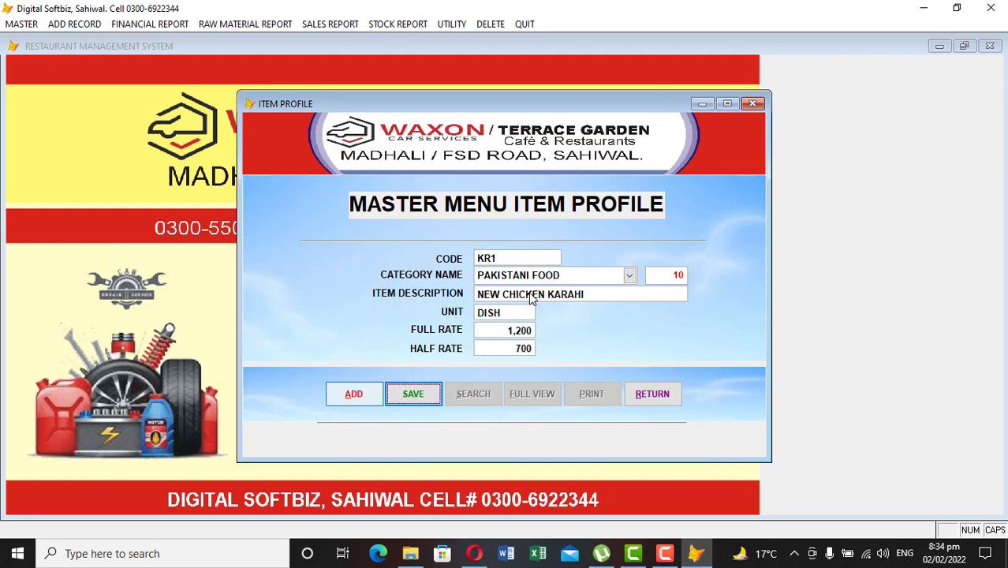
key("Return")
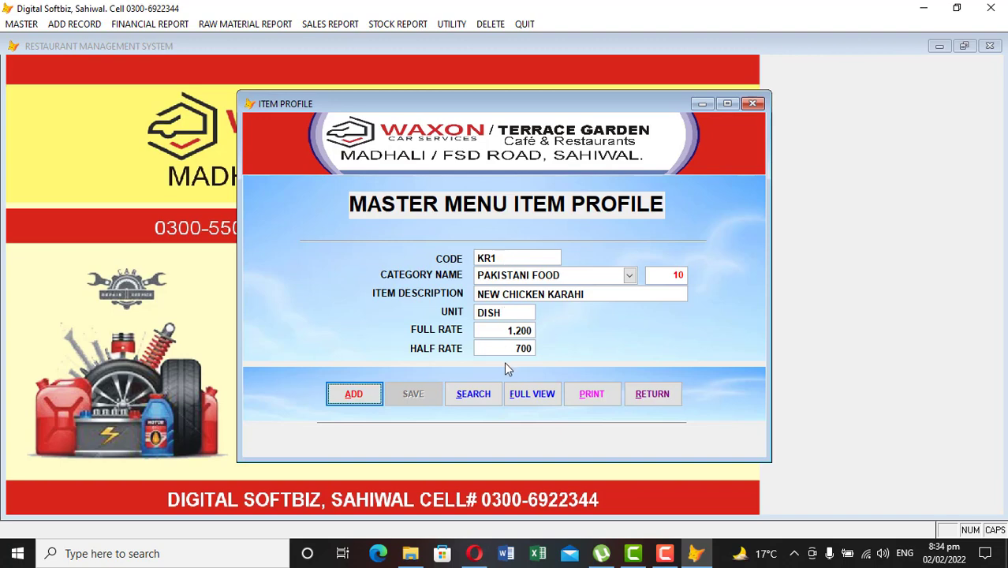
left_click(637, 392)
Step: Open the master recipe generator and add a new recipe item for the dish NEW CHICKEN KARAHI
left_click(21, 25)
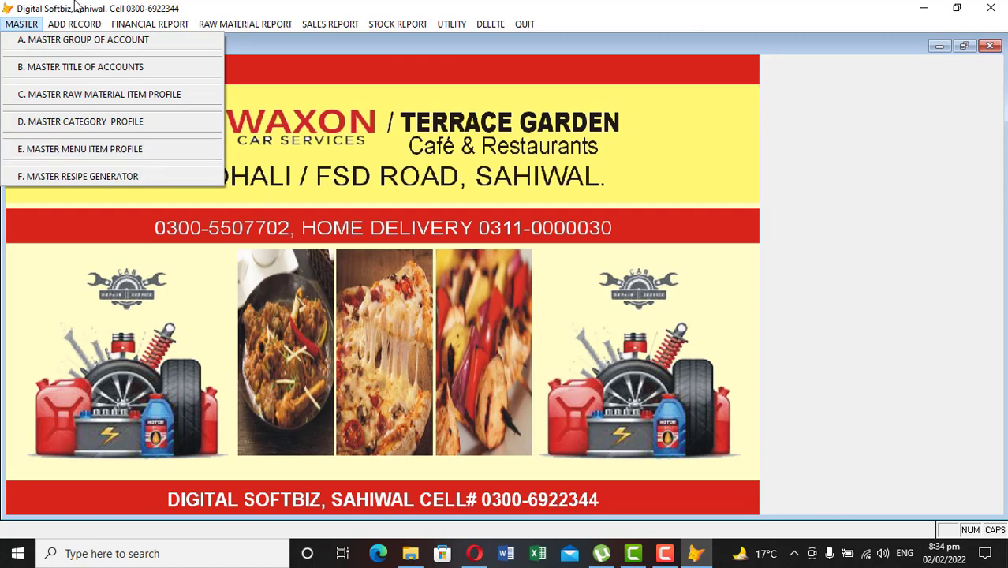
mouse_move(75, 24)
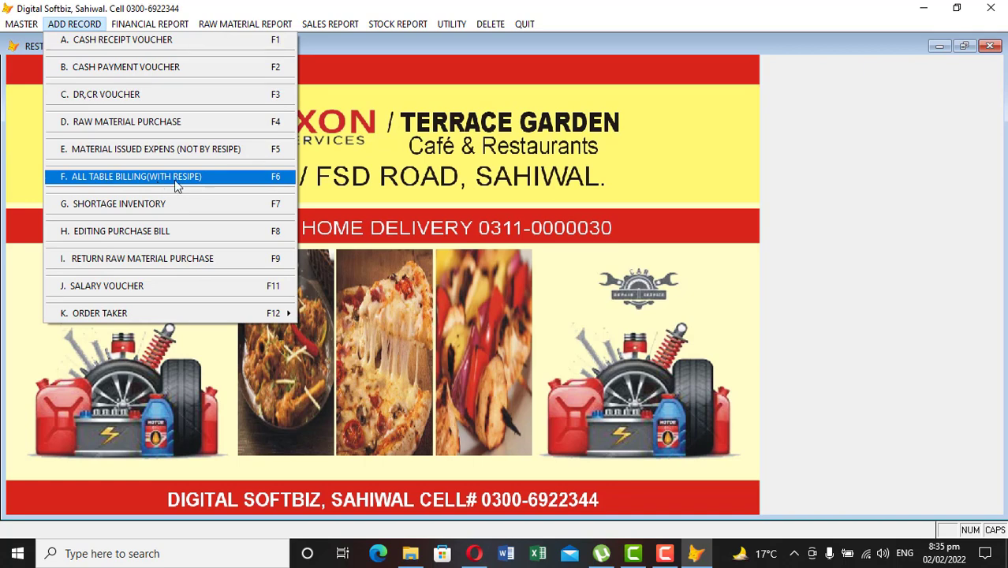
mouse_move(30, 25)
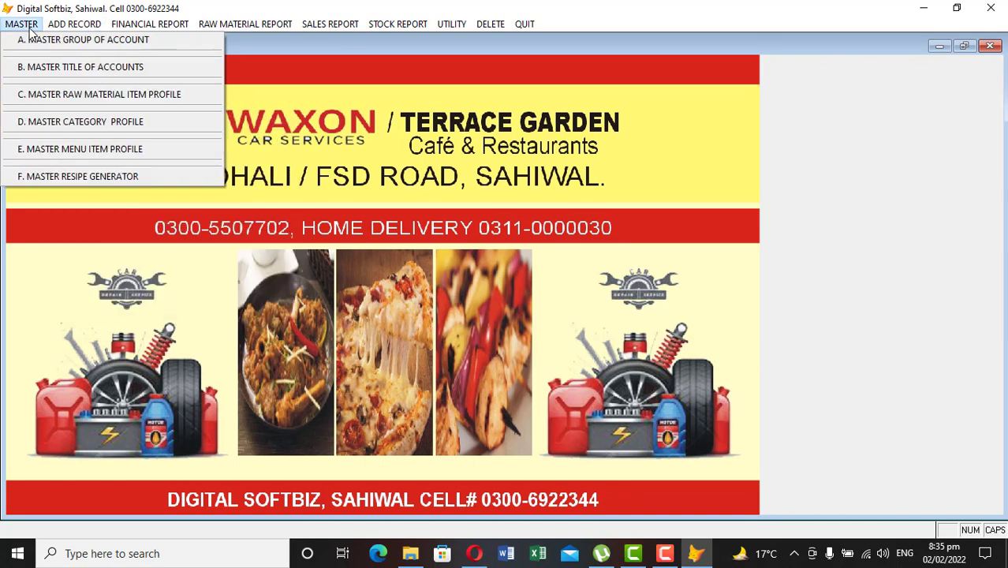
left_click(81, 177)
left_click(329, 456)
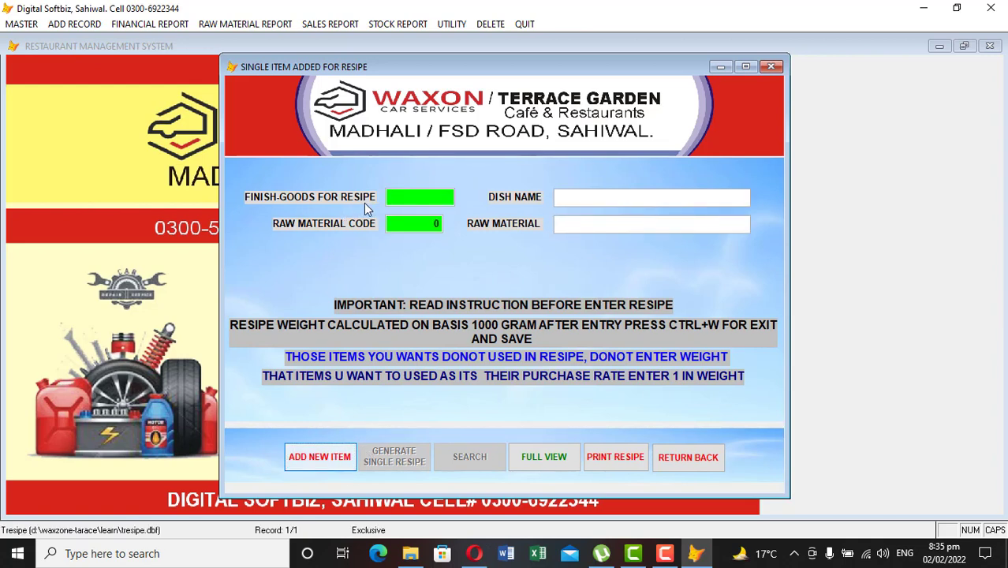
left_click(400, 200)
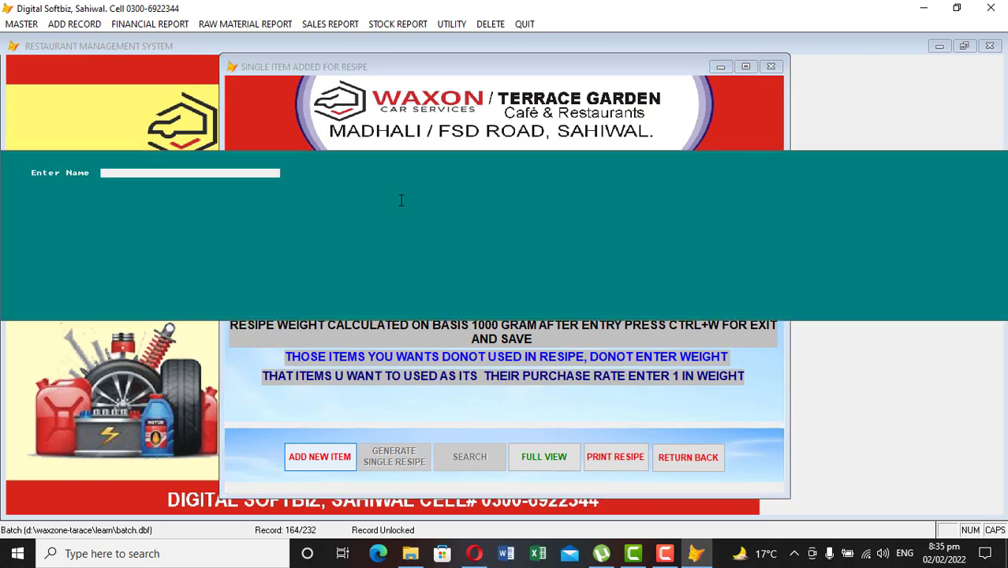
type("NEW C")
key("Return")
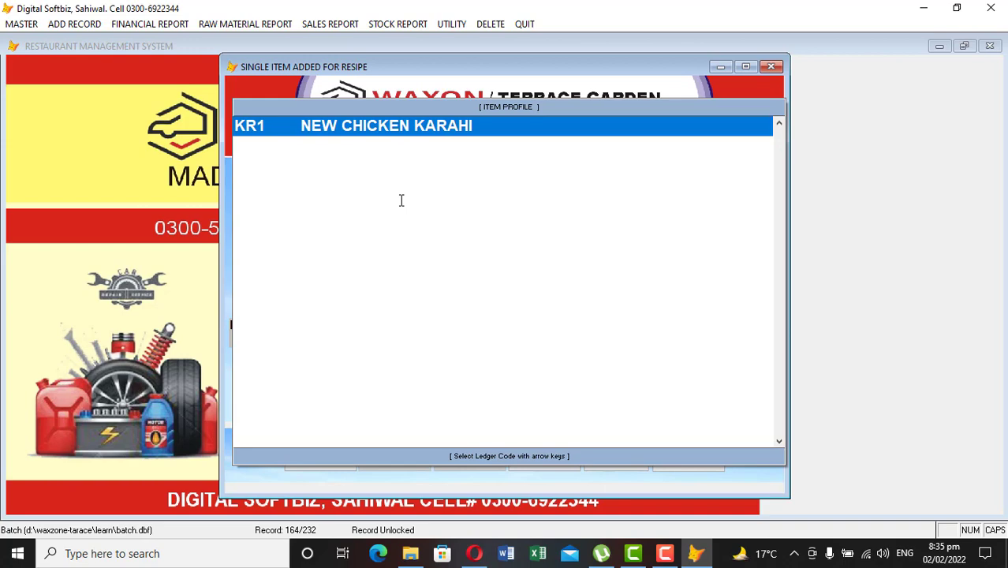
key("Return")
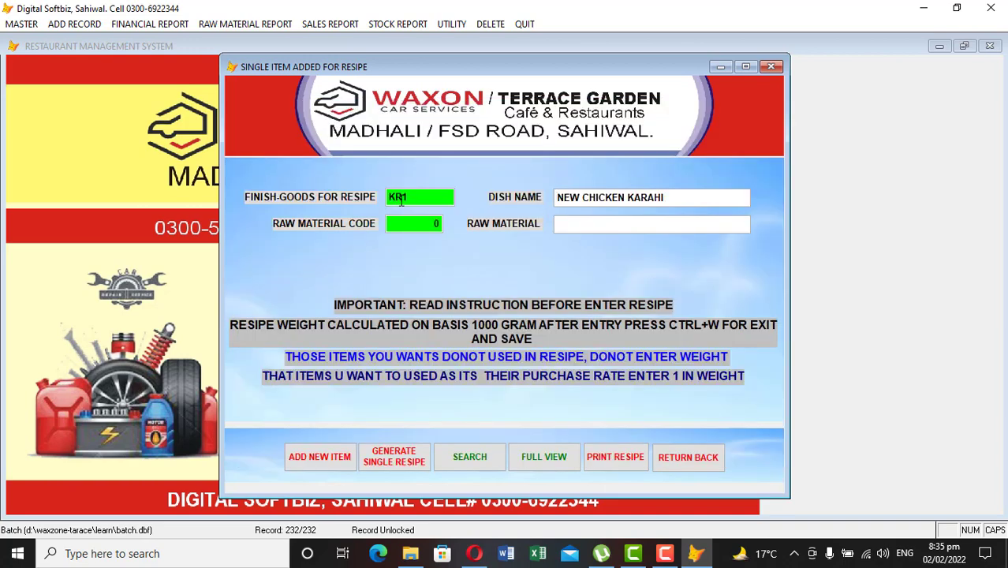
Step: Select CHICKEN as the raw material and generate its single recipe entry
key("Return")
type("CHI")
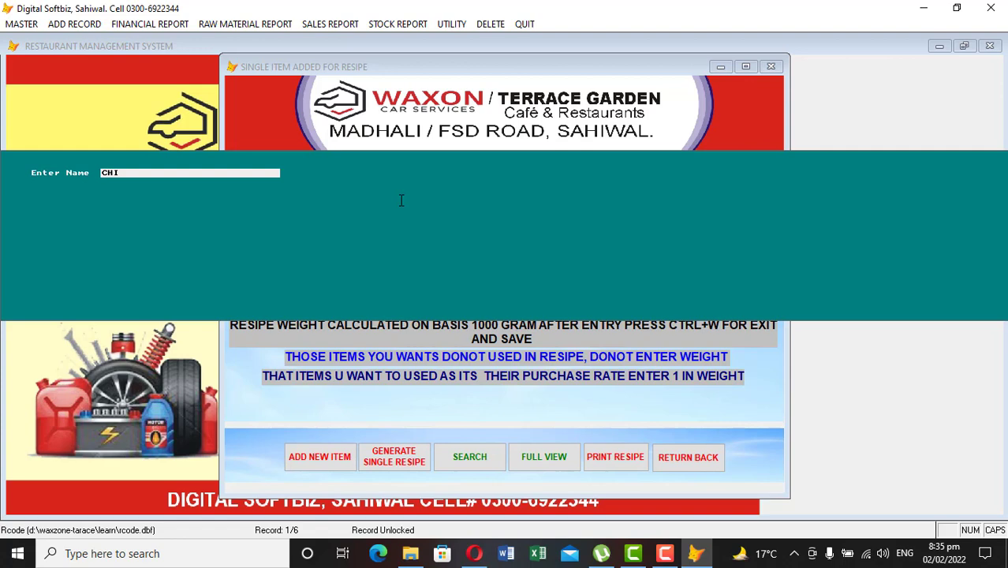
key("Return")
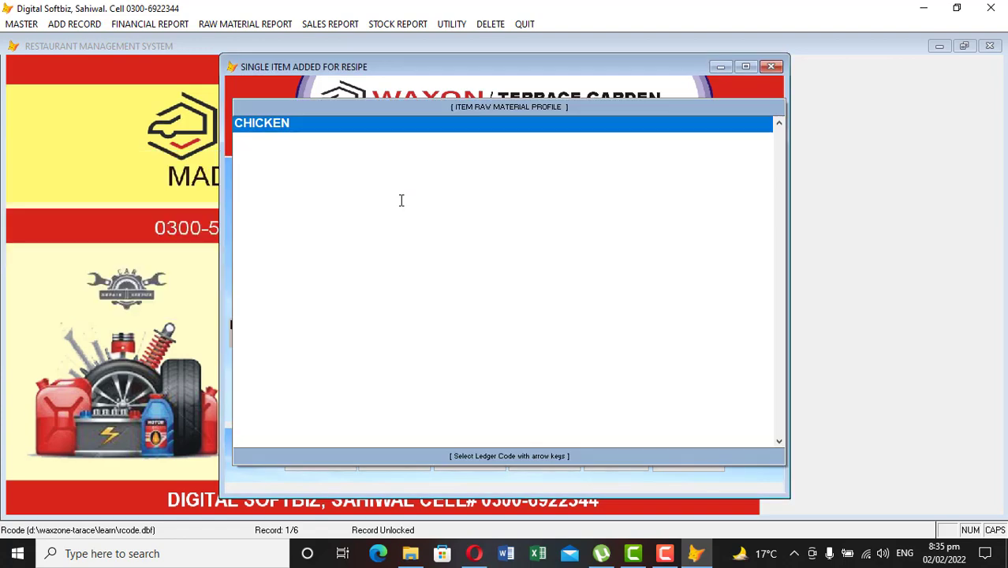
key("Return")
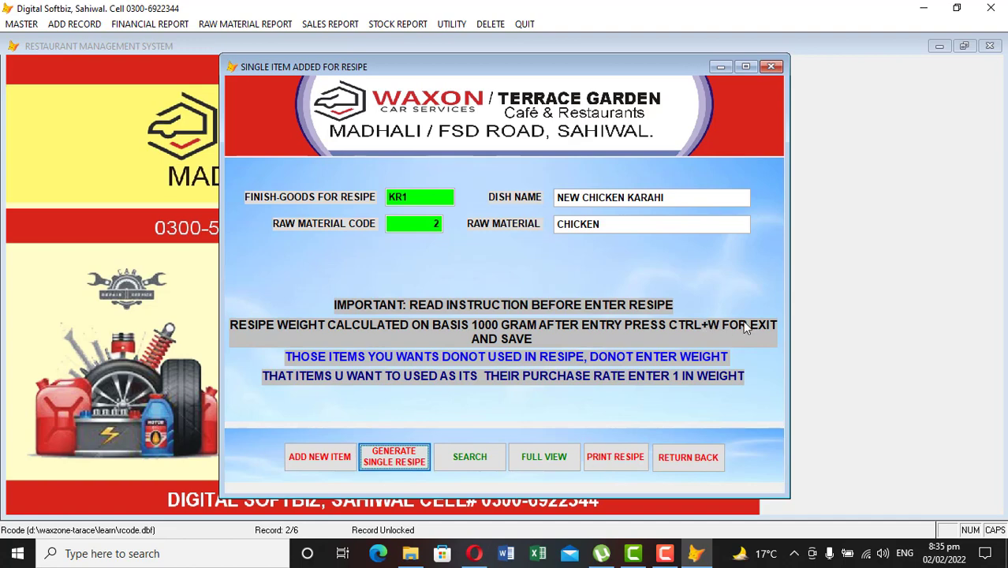
left_click(385, 459)
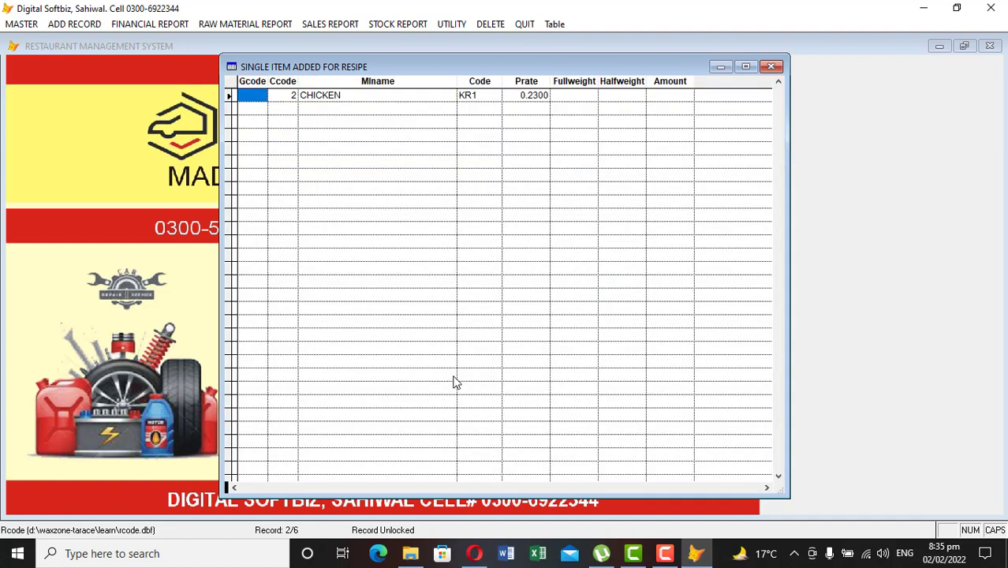
Step: Set the CHICKEN ingredient's full weight to 1000 and half weight to 500, and save the recipe table
key("Tab")
key("Tab")
key("Tab")
key("Tab")
key("Tab")
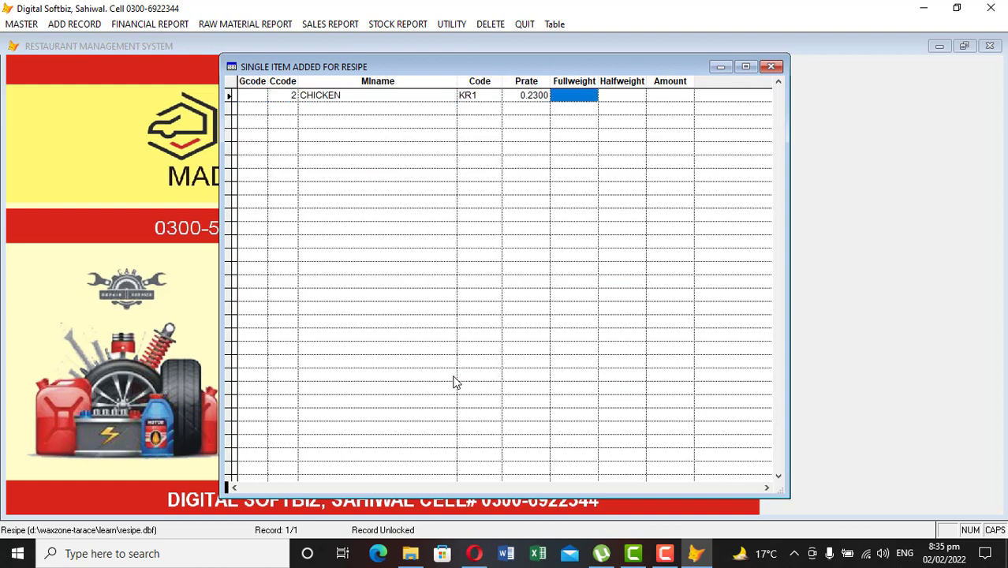
key("shift+Tab")
type("1000")
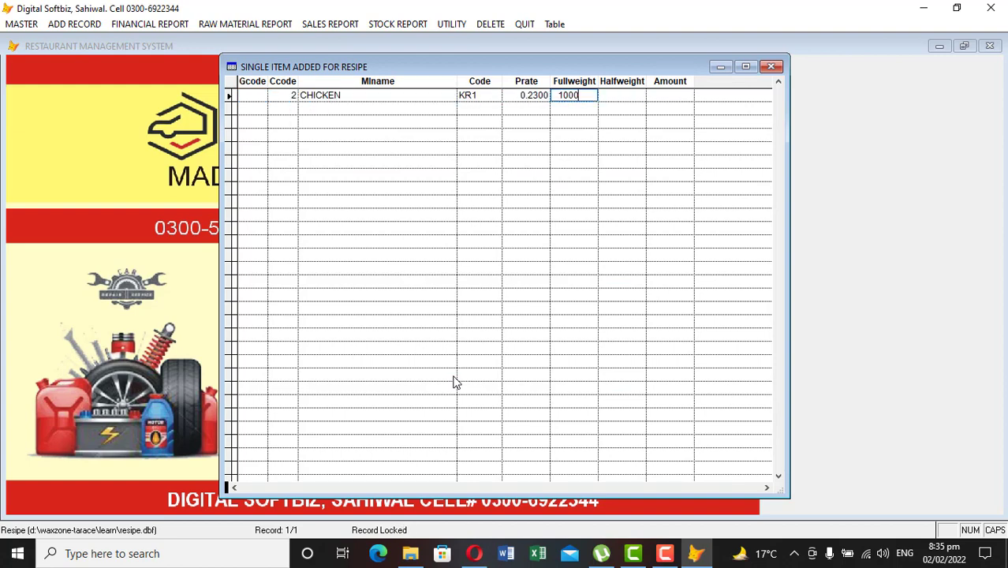
key("Tab")
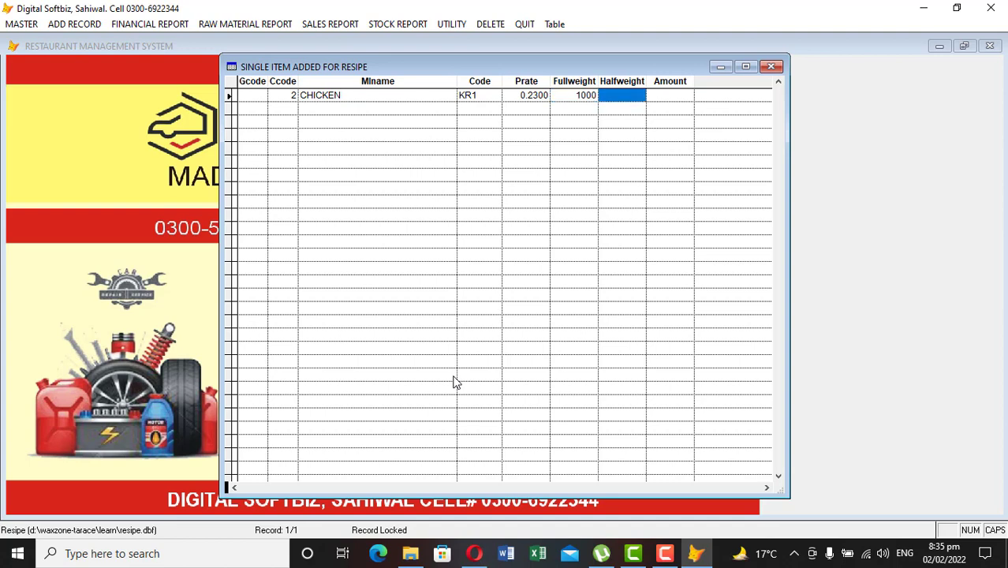
type("500")
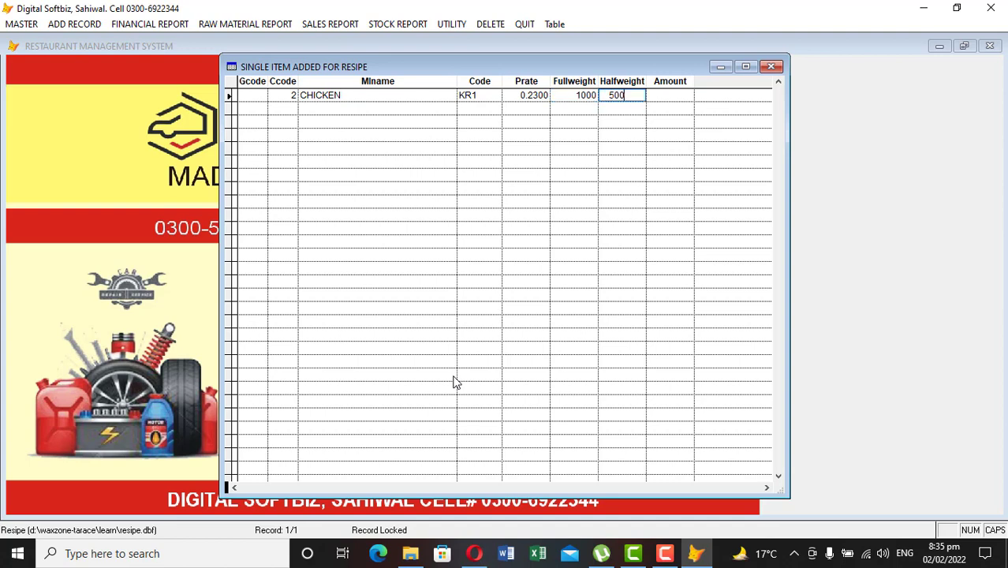
key("Tab")
key("shift+Tab")
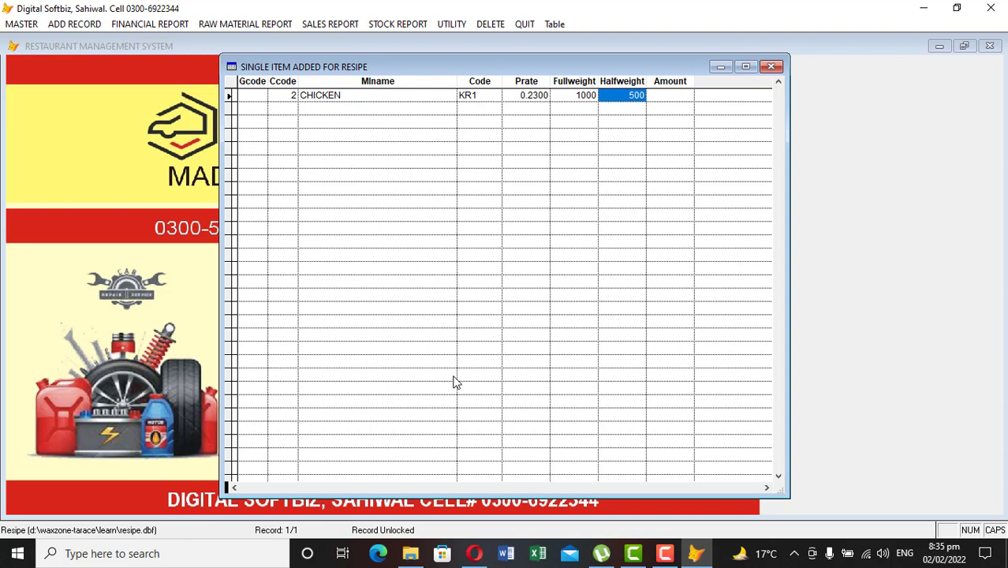
key("ctrl+w")
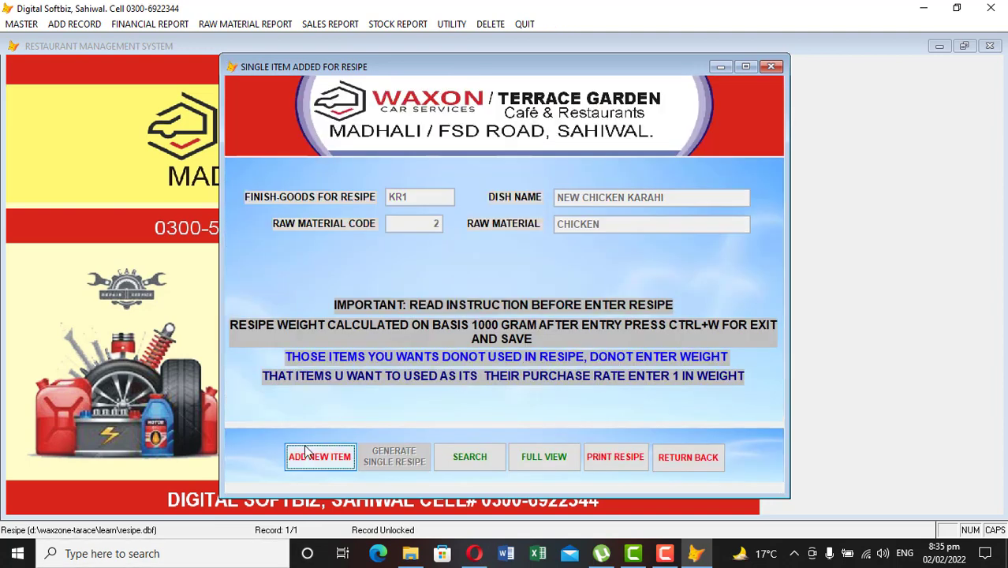
Step: Start another recipe ingredient entry for the dish NEW CHICKEN KARAHI
left_click(309, 453)
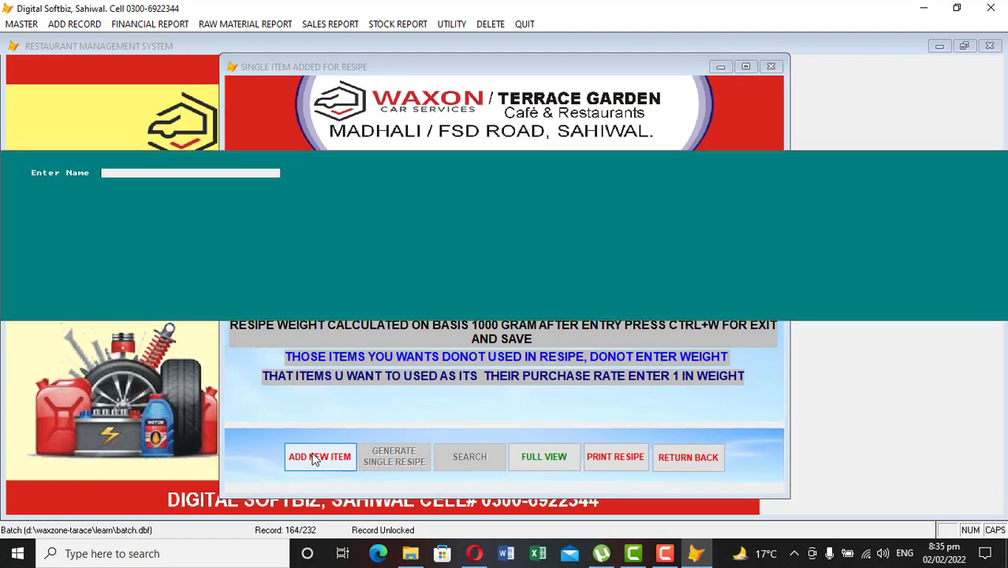
type("NEW")
key("Down")
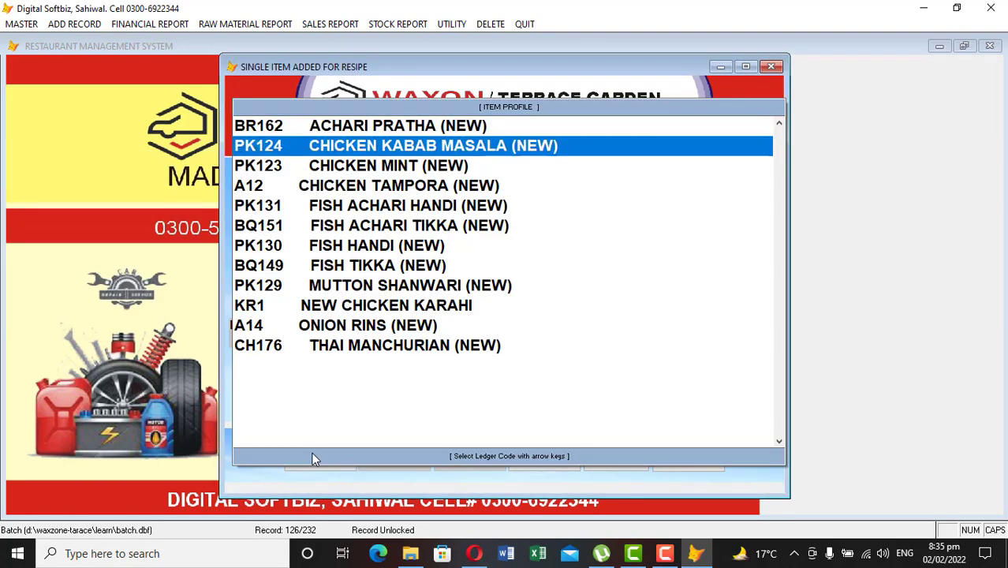
key("Down")
key("Down")
key("Down")
key("Down")
key("Down")
key("Down")
key("Down")
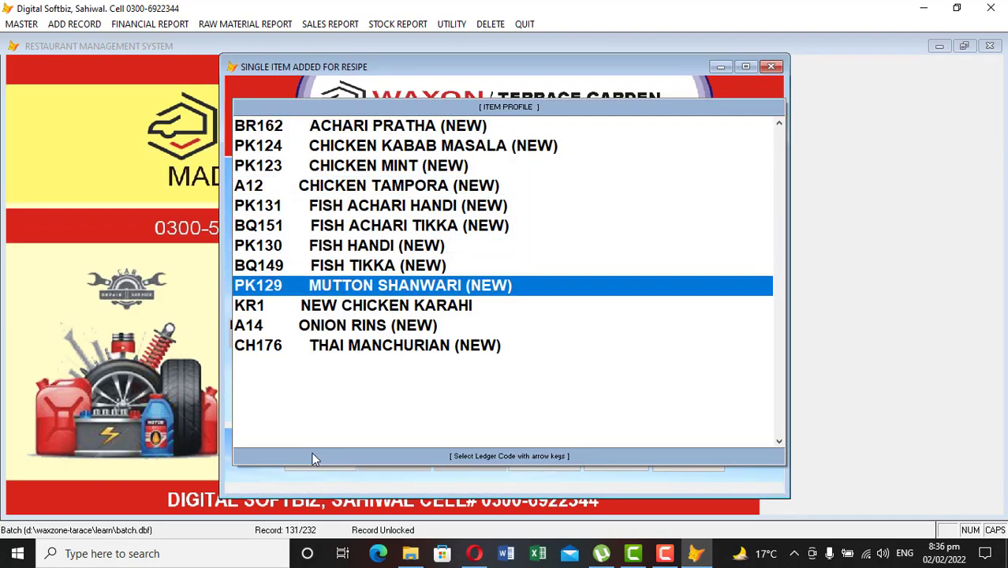
key("Down")
key("Return")
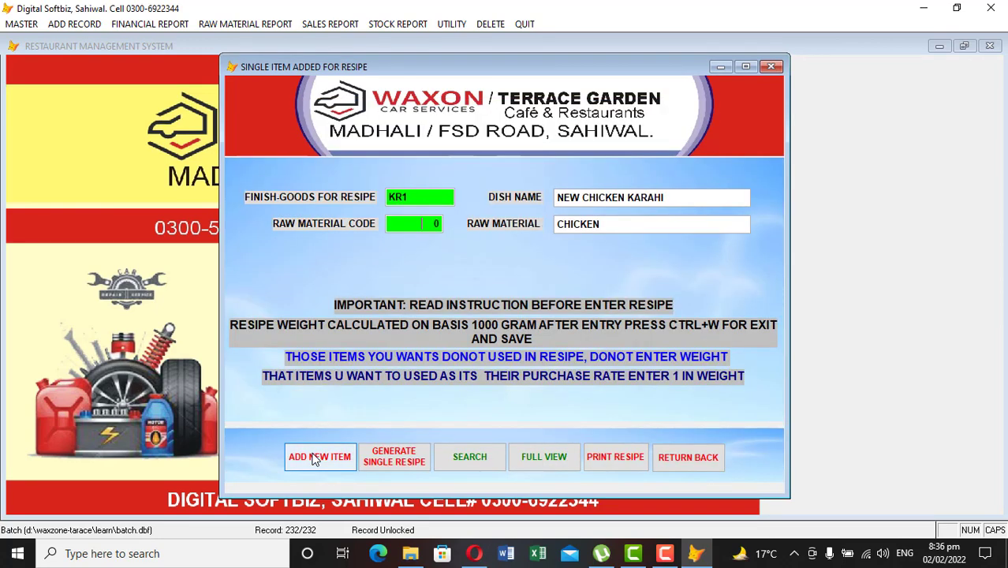
Step: Select NAMAK as the raw material and generate its recipe entry
left_click(314, 458)
type("NAMA")
key("Return")
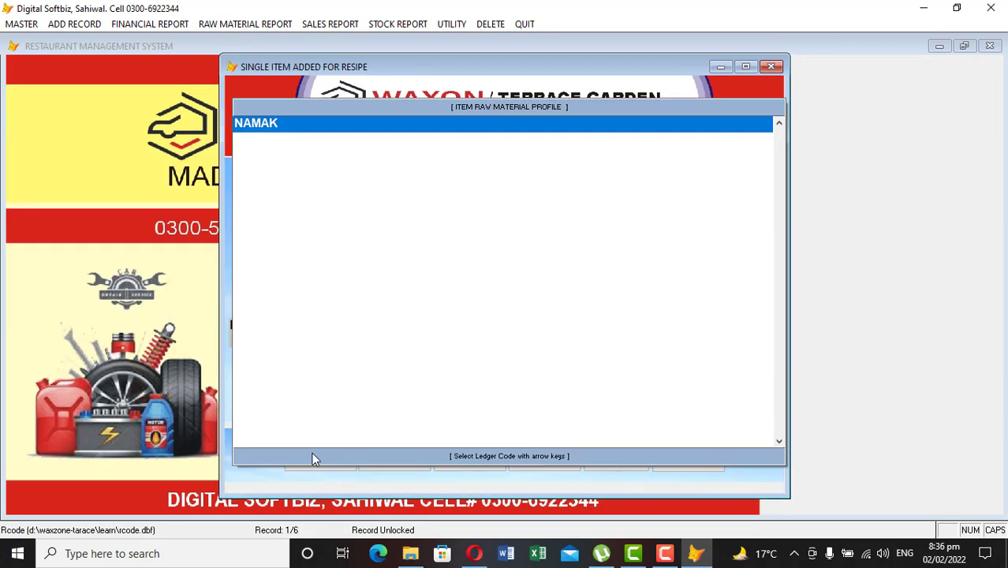
key("Return")
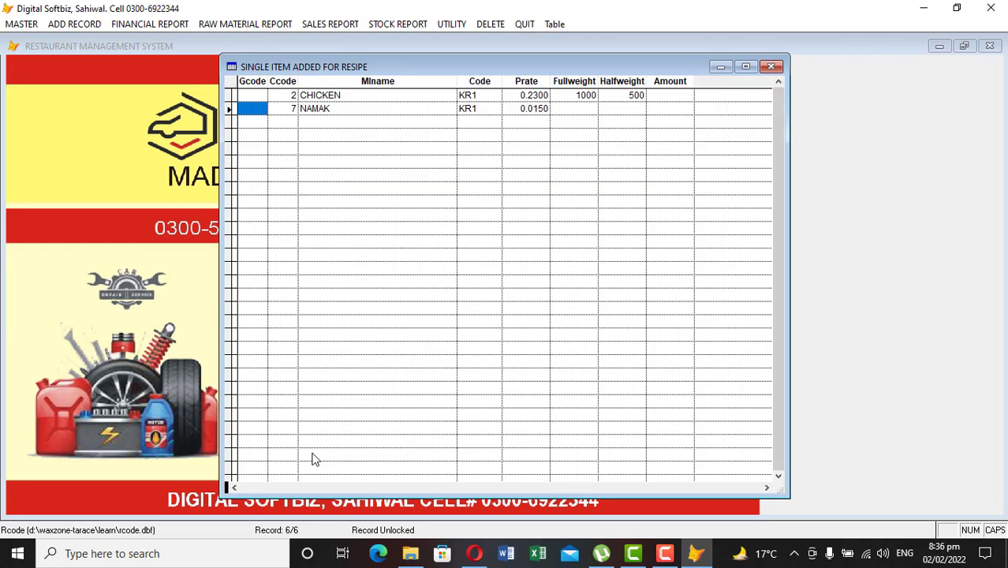
Step: Set the NAMAK ingredient's full weight to 10 and half weight to 5, save the recipe table and close the recipe form
key("Return")
key("Return")
key("Return")
key("Return")
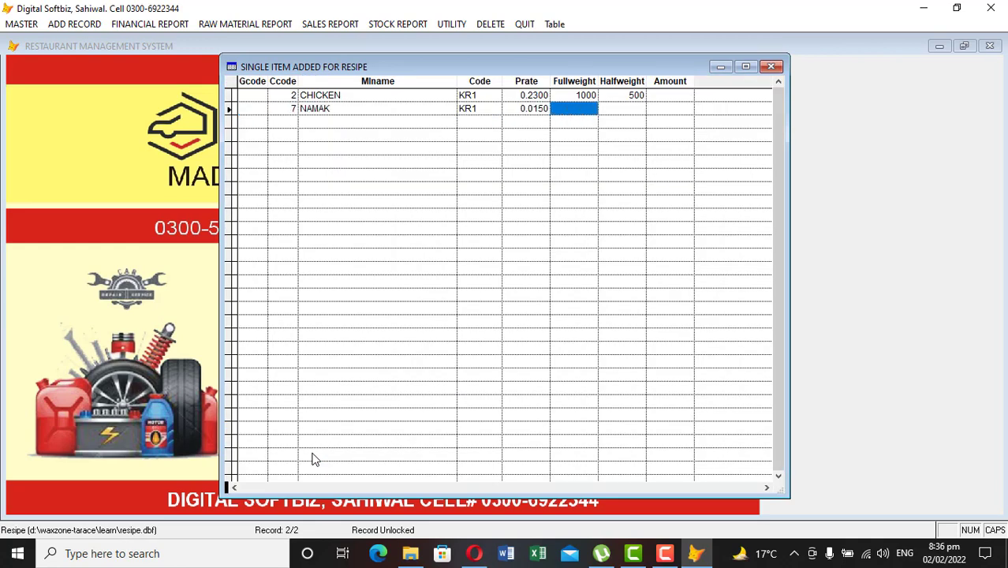
type("10")
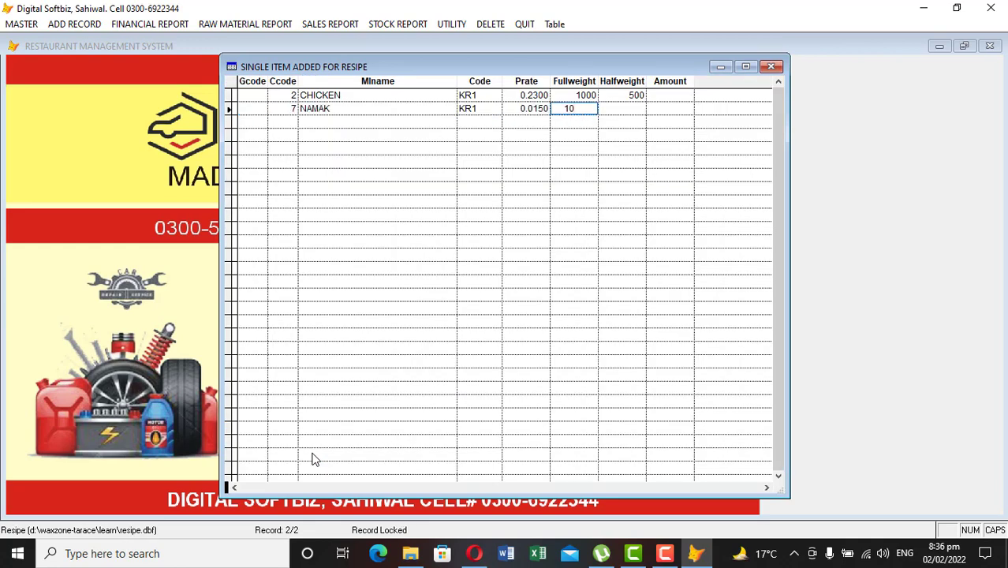
key("Return")
key("Return")
key("Left")
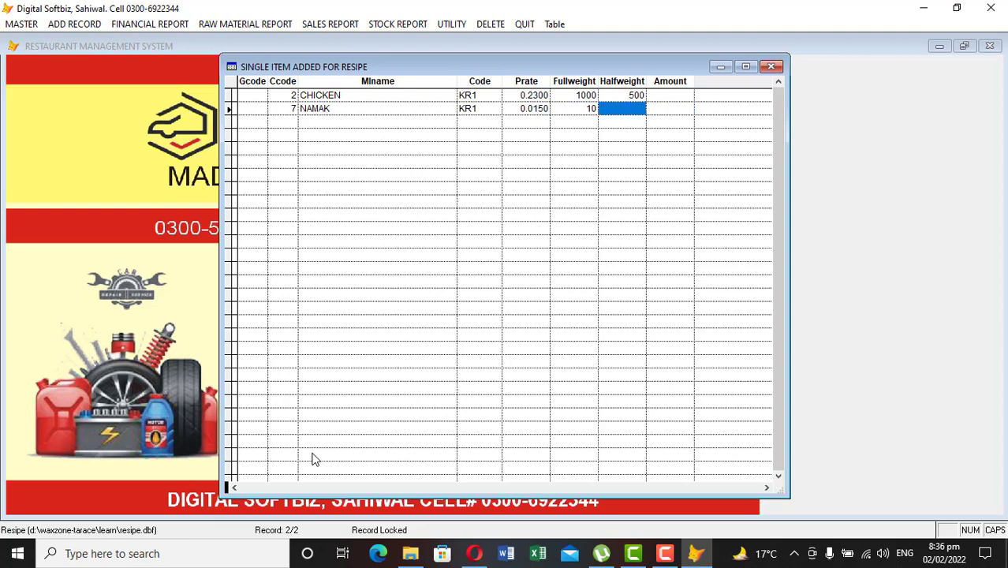
type("5")
key("Return")
key("Left")
key("ctrl+w")
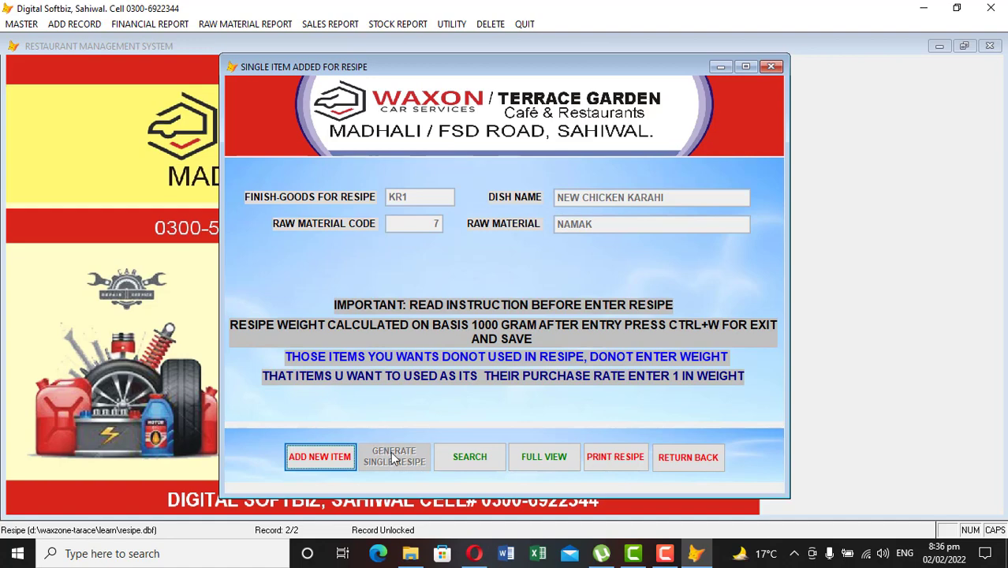
left_click(686, 456)
Step: Start a raw material purchase bill, accept its default date and bill number, and select IMRAN CHICKEN as the supplier
left_click(28, 24)
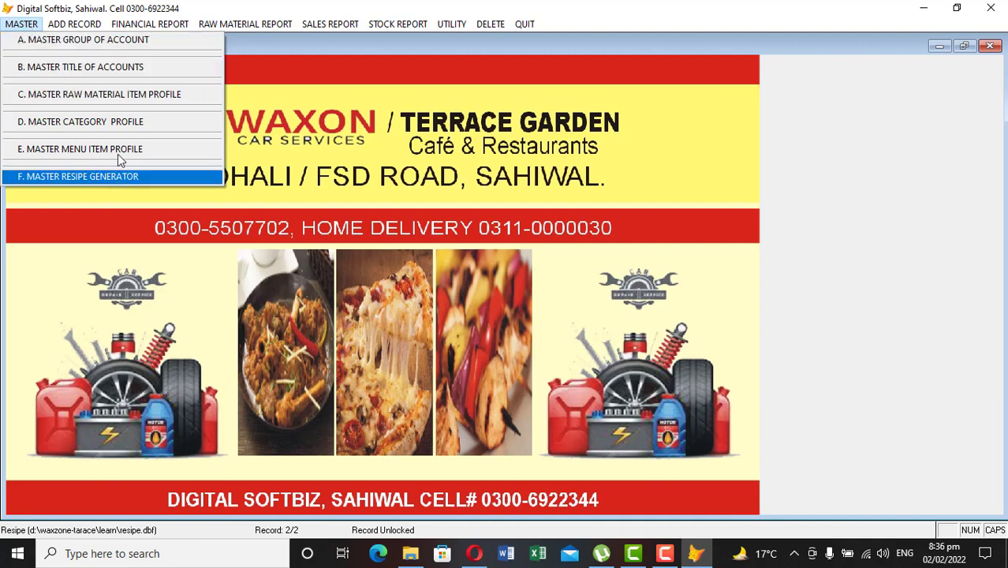
left_click(75, 23)
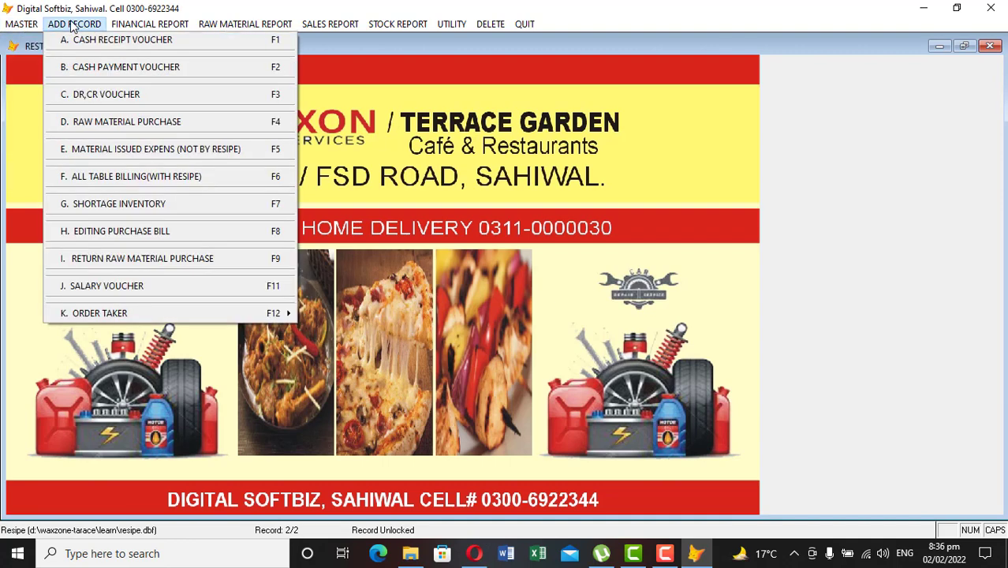
left_click(138, 126)
key("Return")
key("Return")
key("Return")
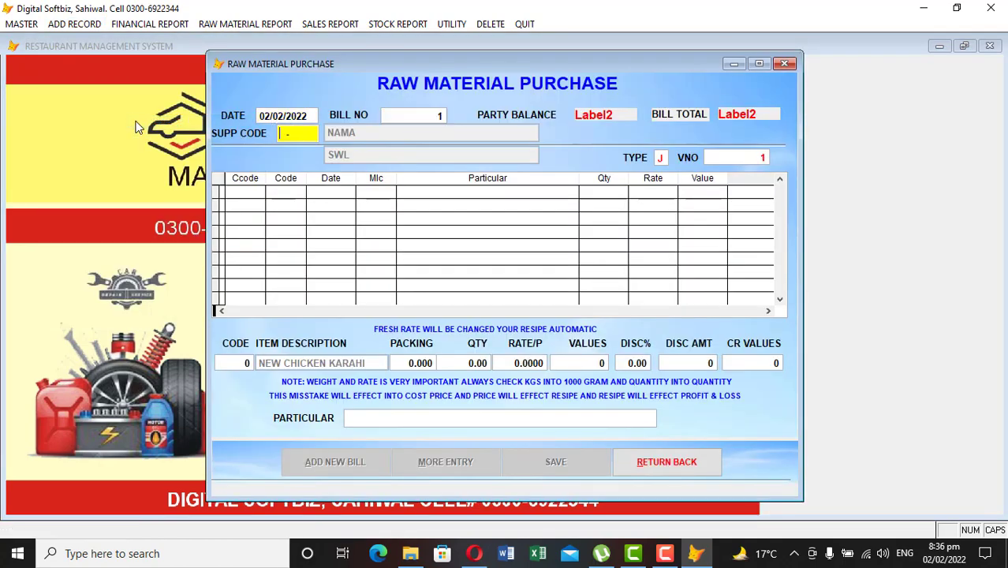
type("IM")
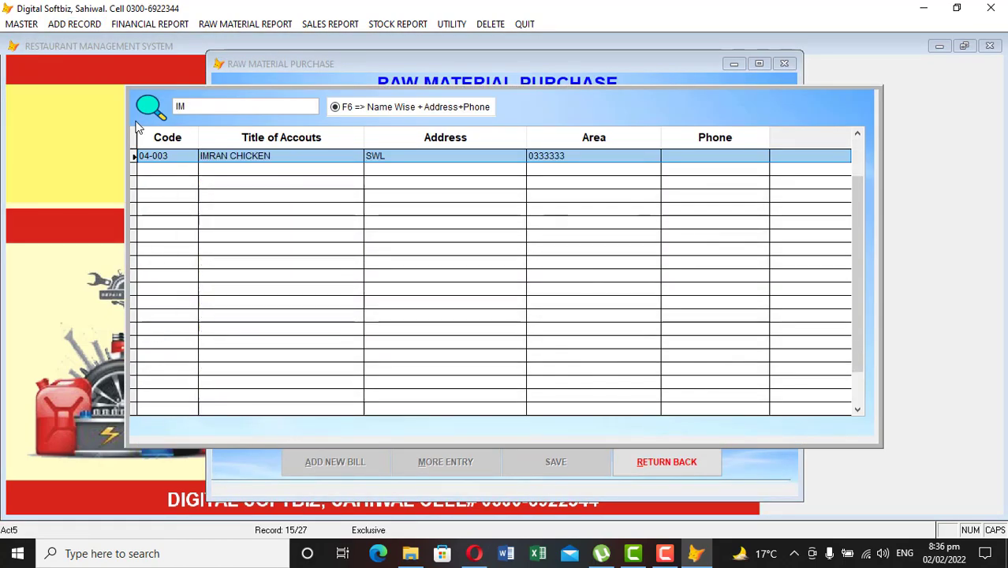
key("Return")
Step: Confirm IMRAN CHICKEN as the bill's supplier and choose CHICKEN as the raw material
key("Return")
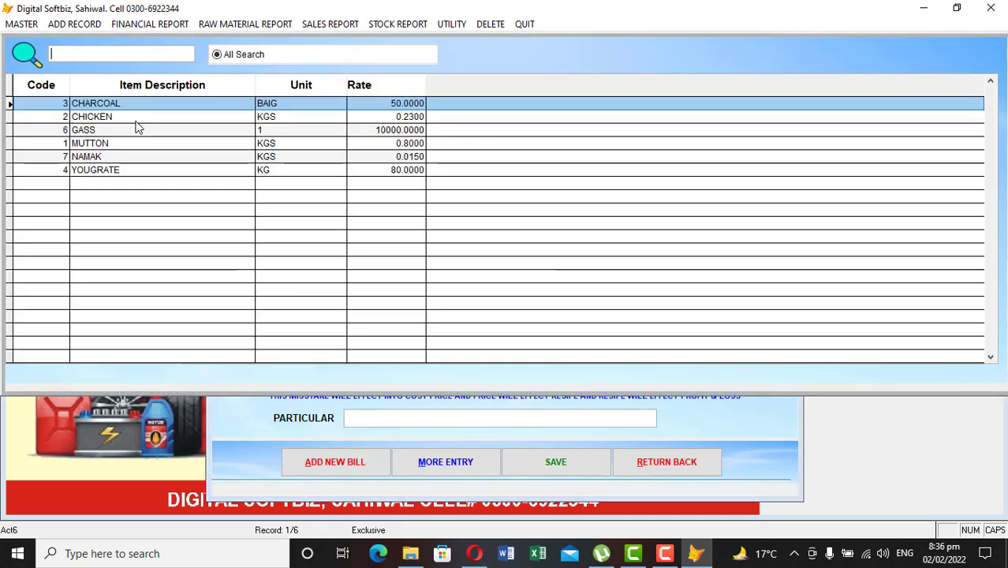
type("CH")
key("Down")
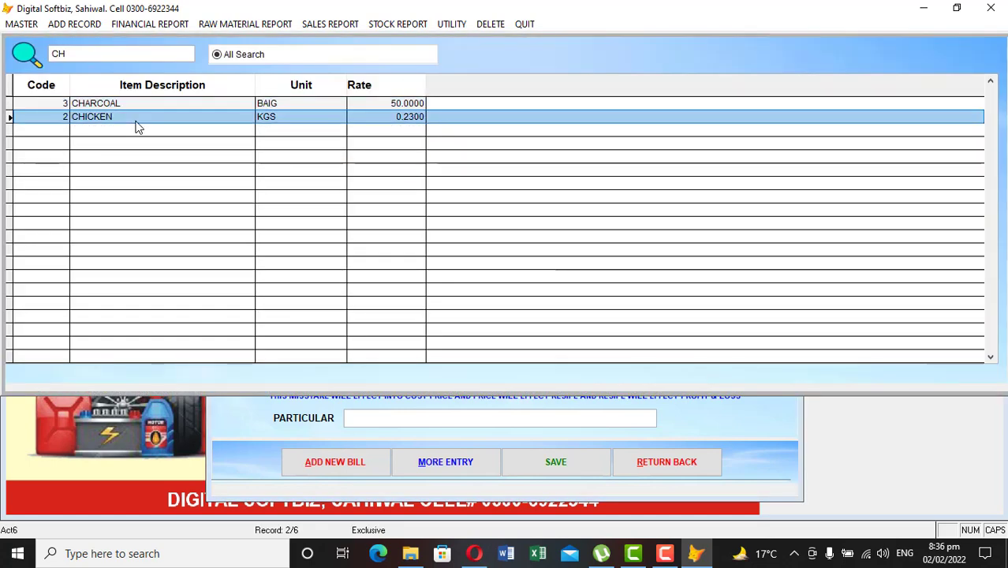
key("Return")
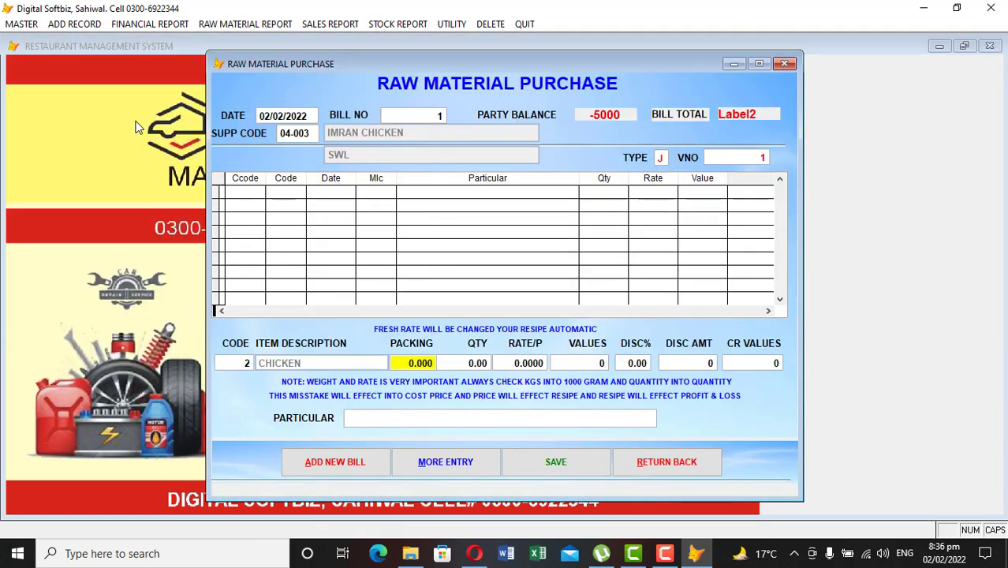
Step: Set the CHICKEN packing to 200 and rate to 220, accept the remaining defaults and save the purchase entry
type("200")
key("Return")
key("Return")
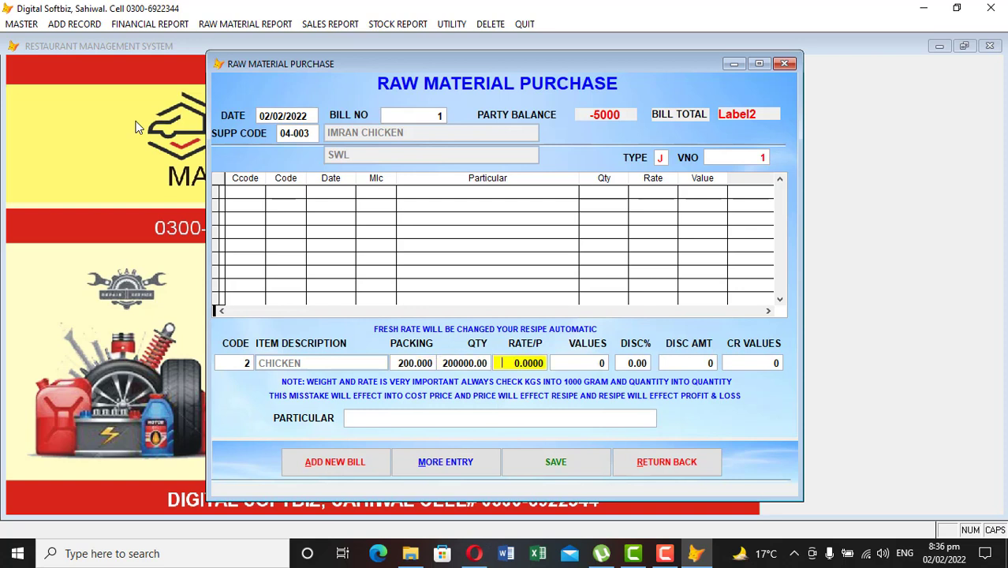
type("220")
key("Return")
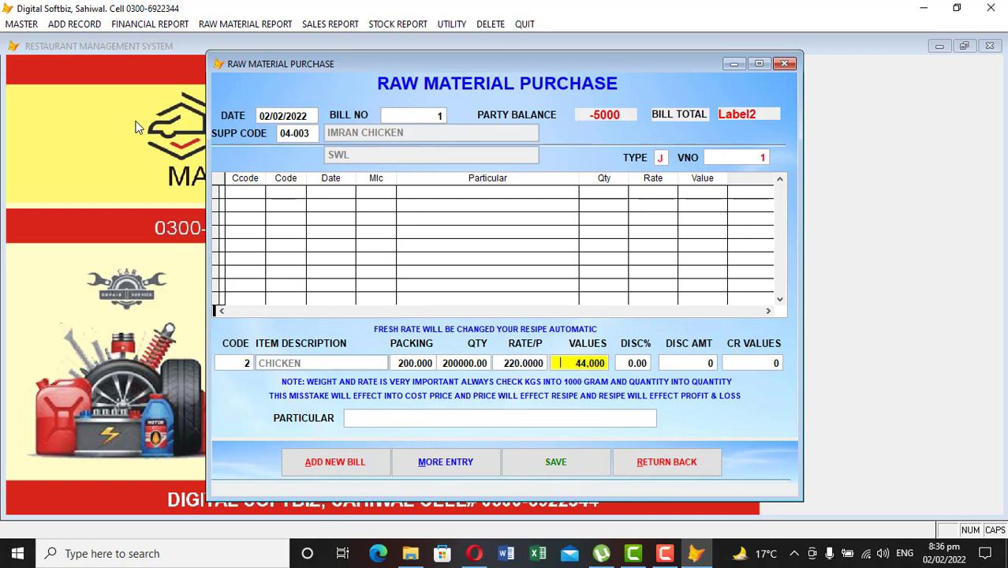
key("Return")
key("Return")
key("Return")
key("Return")
key("Return")
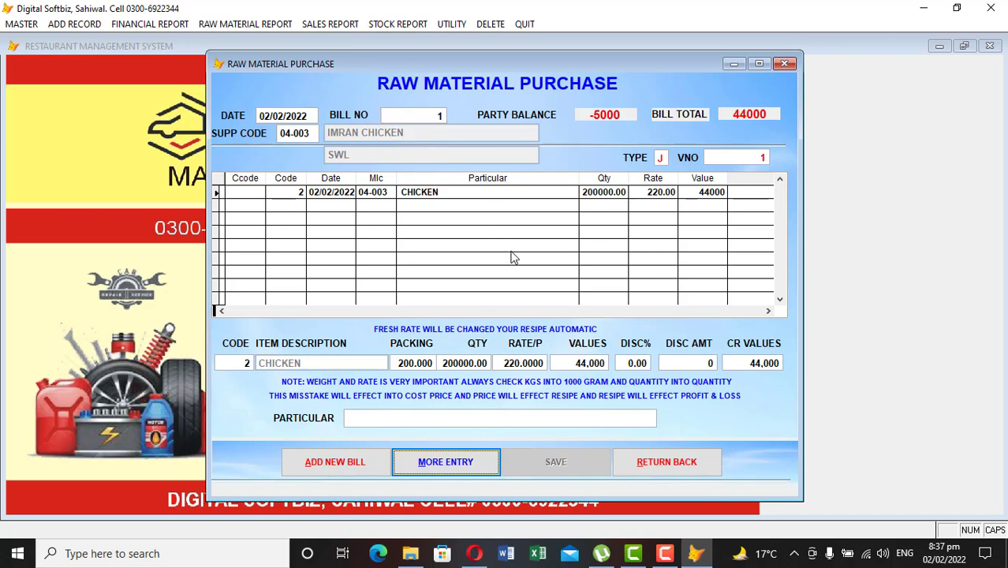
Step: Start another entry in the same bill for MUTTON with packing 10 and rate 9000
key("Return")
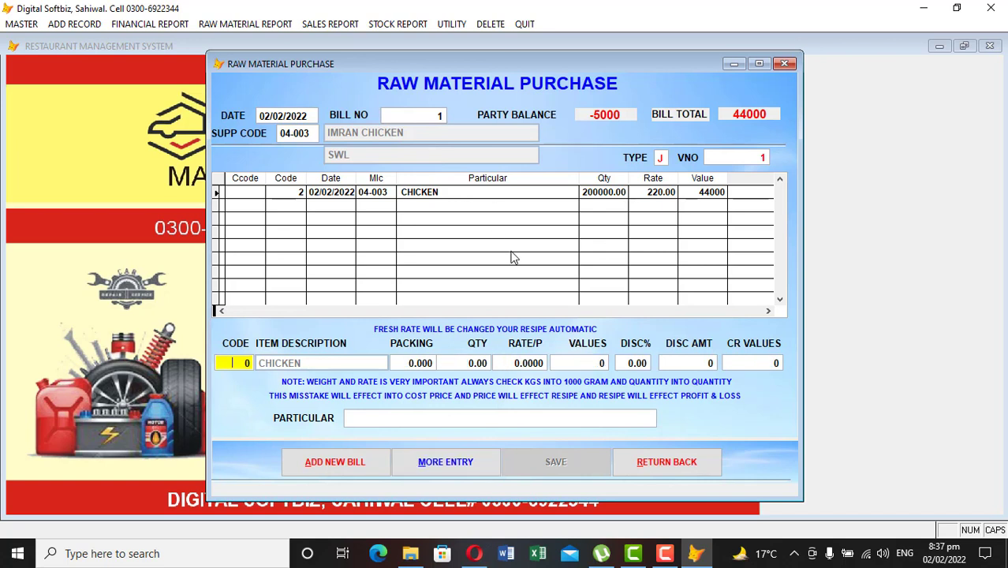
key("Return")
type("MU")
key("Return")
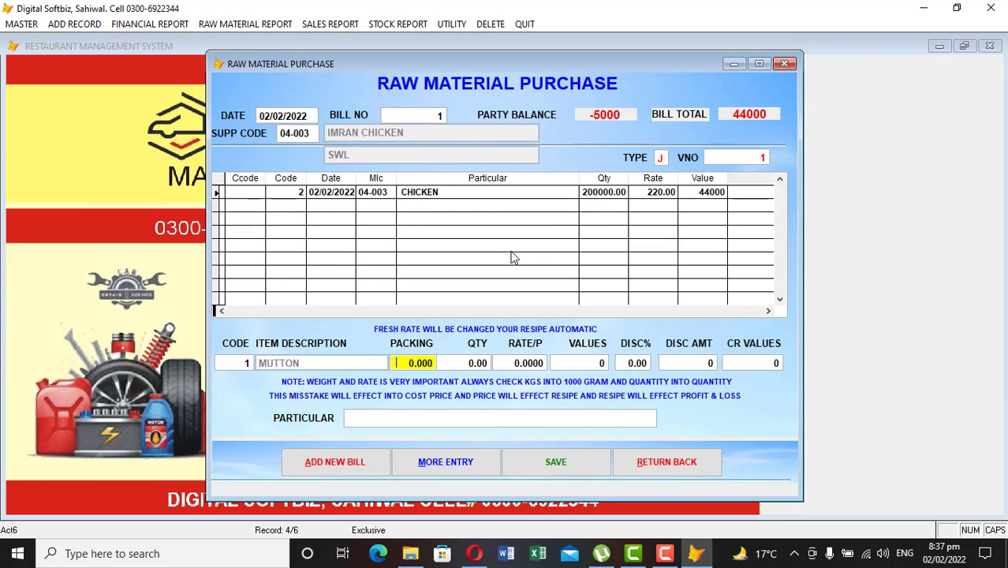
type("10")
key("Return")
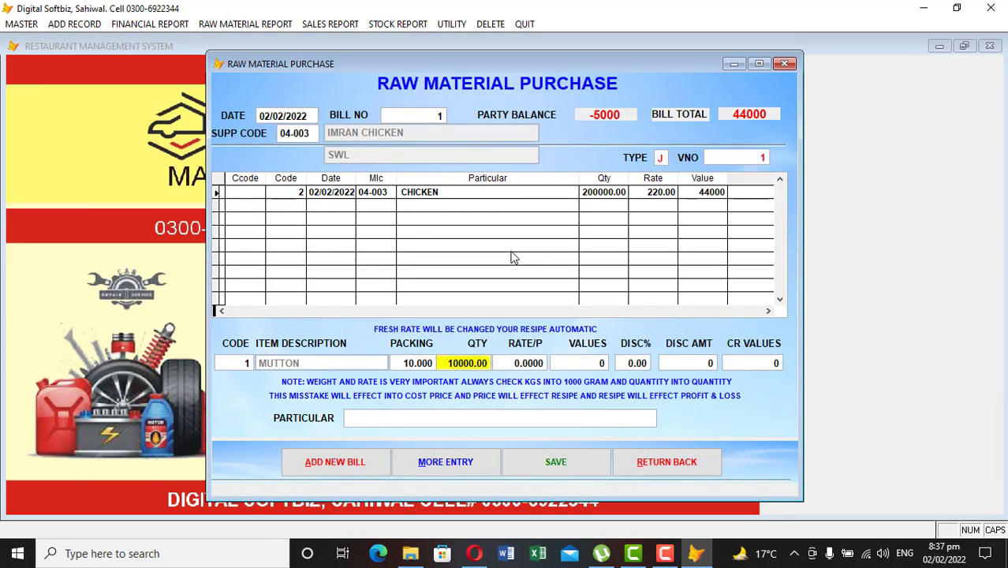
key("Return")
type("900")
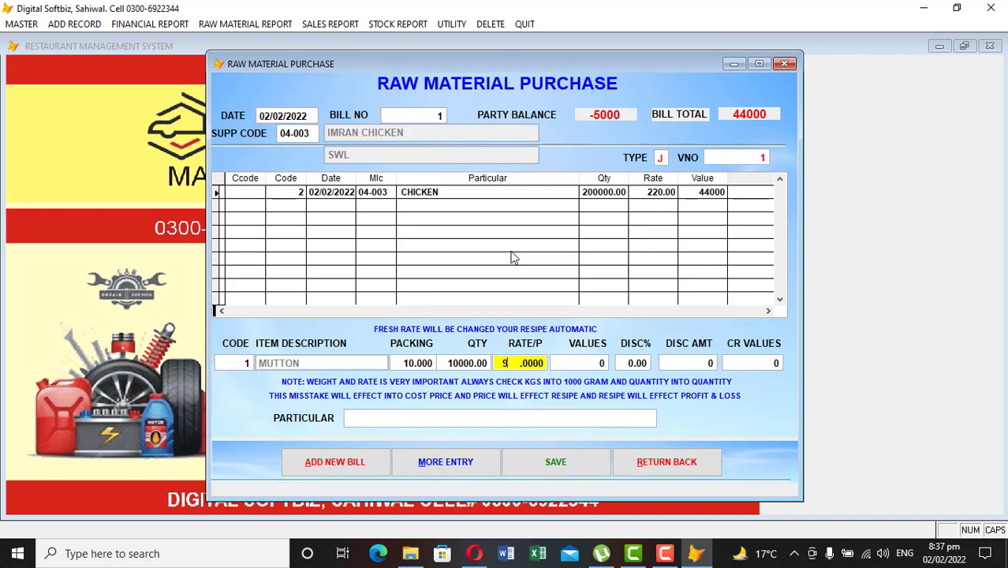
type("00")
key("Return")
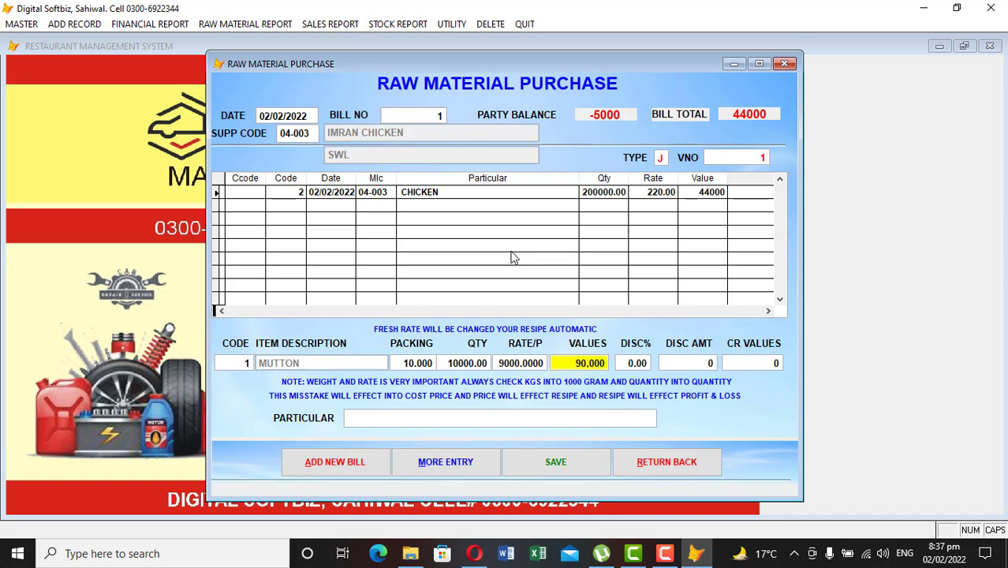
Step: Correct the MUTTON rate to 900, accept the remaining defaults and save the entry
key("Up")
key("Right")
key("Right")
key("BackSpace")
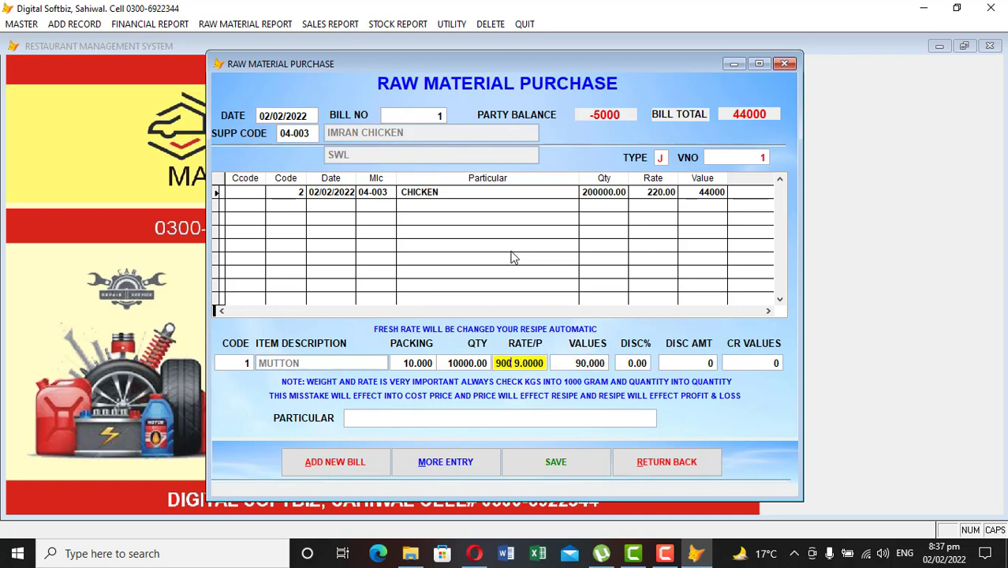
key("Return")
key("Return")
key("Return")
key("Return")
key("Return")
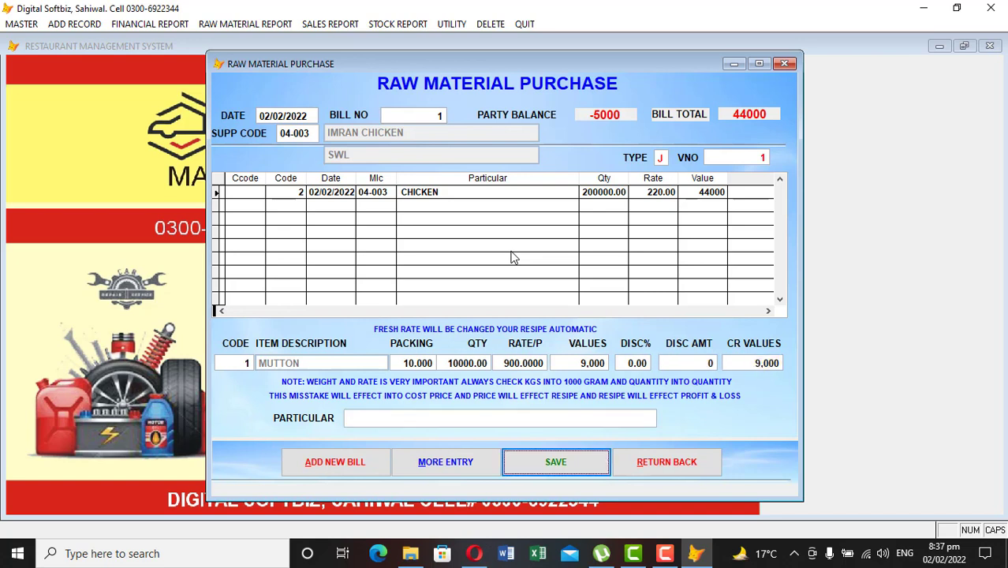
key("Return")
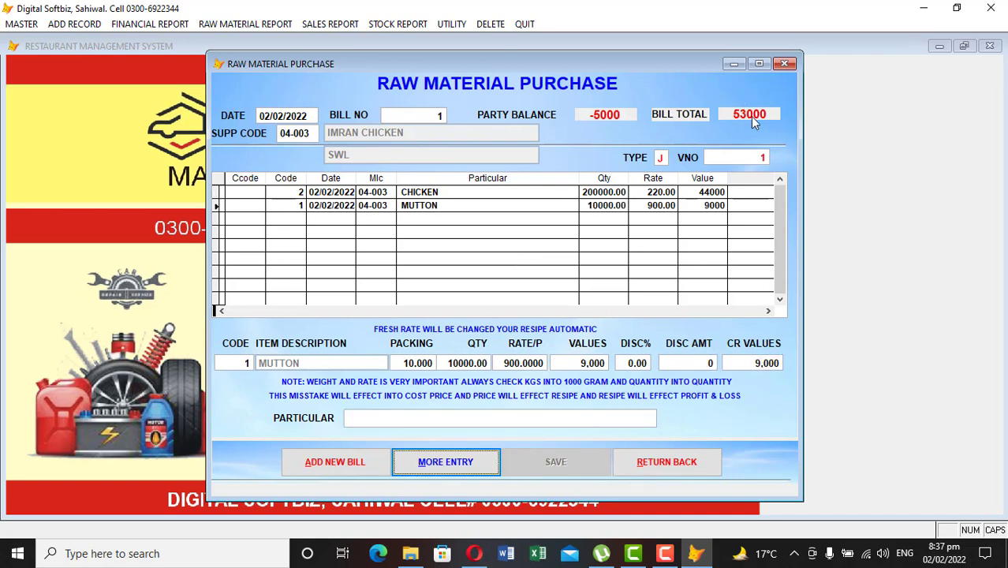
Step: Start a new raw material purchase bill for supplier BILAL VEG and select NAMAK as the raw material
left_click(356, 463)
key("Return")
type("BIL")
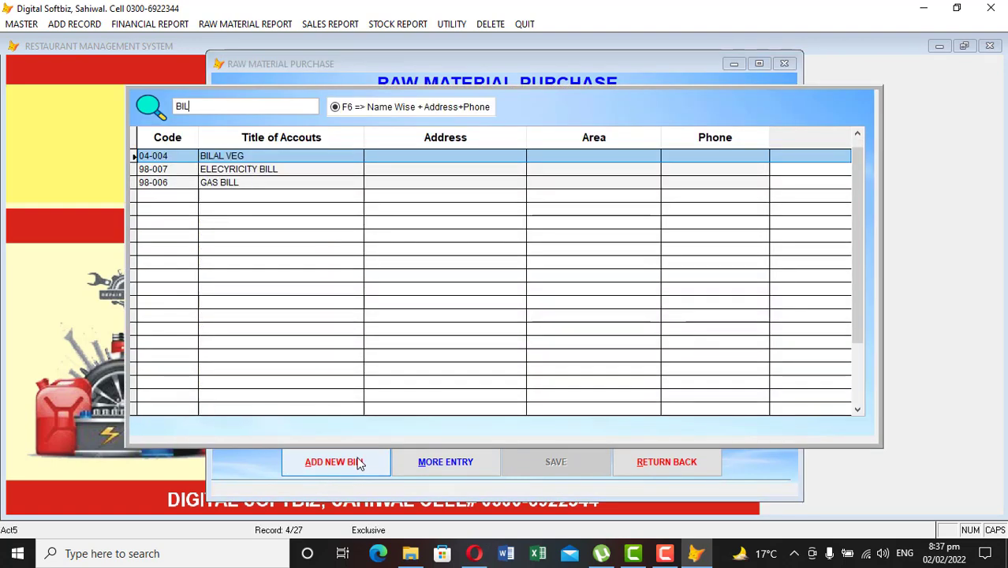
key("Return")
key("Return")
key("Return")
type("N")
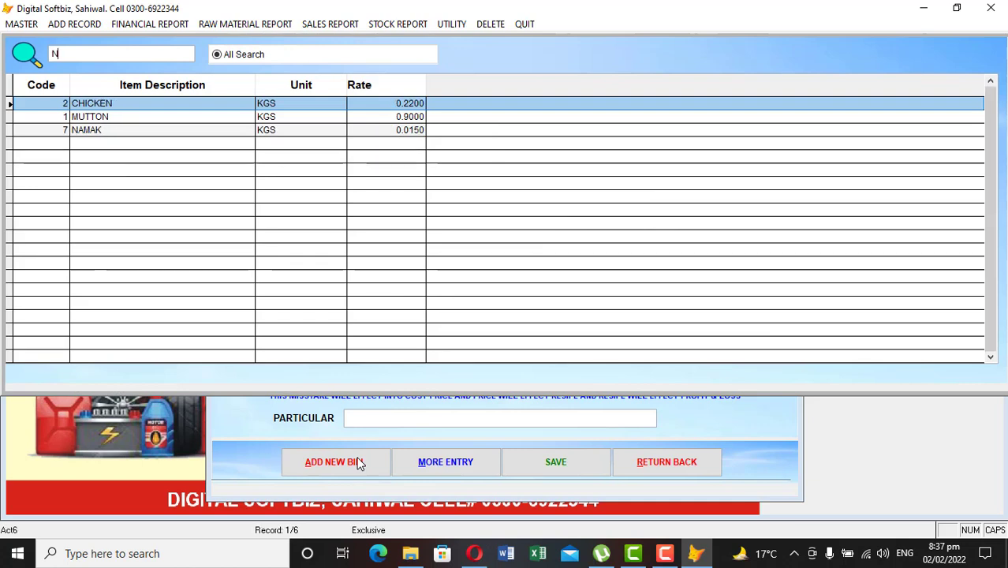
type("AM")
key("Return")
Step: Set the NAMAK packing to 10 and rate to 15, save the entry and close the purchase form
type("1")
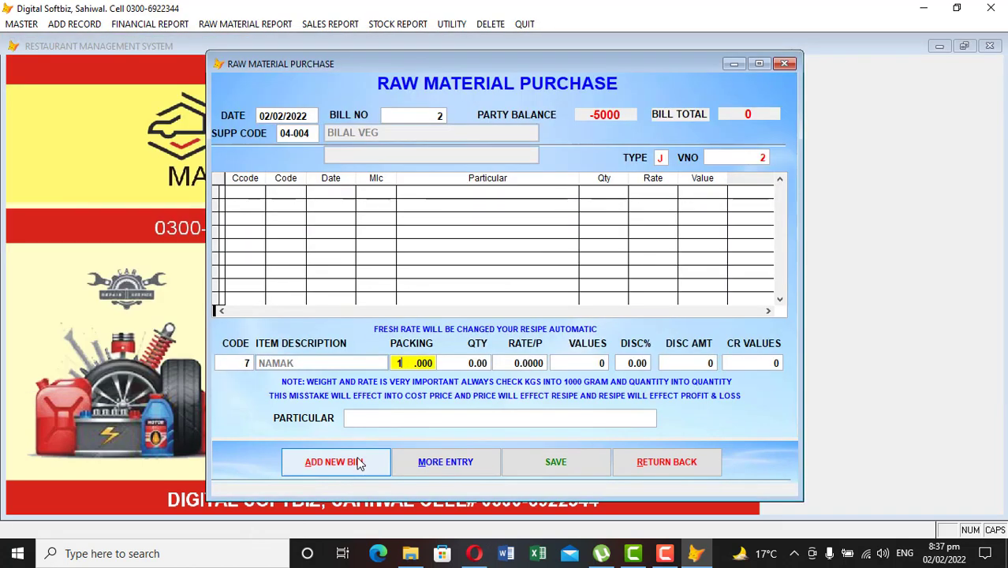
type("0")
key("Return")
key("Return")
type("12")
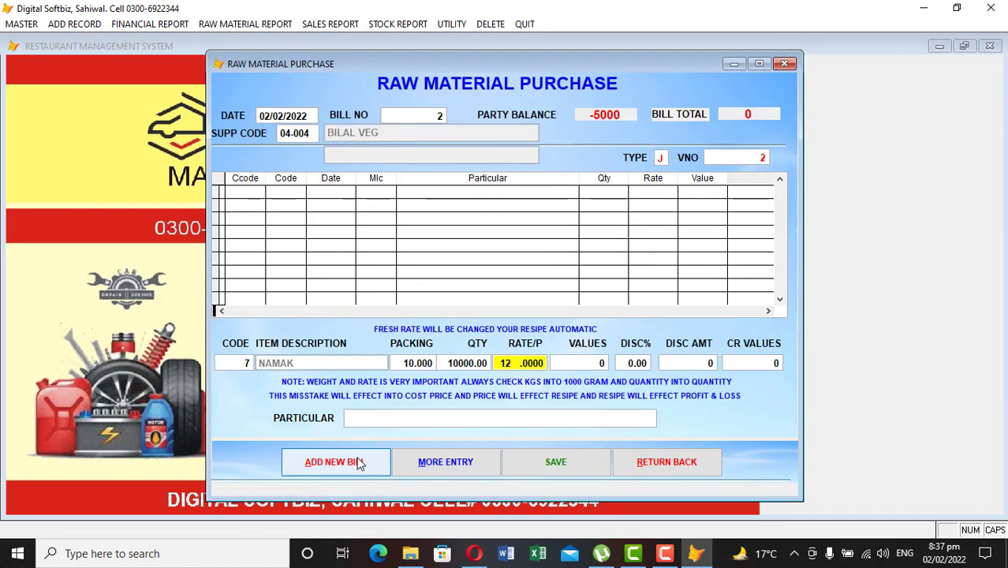
key("BackSpace")
type("5")
key("Return")
key("Return")
key("Return")
key("Return")
key("Return")
key("Return")
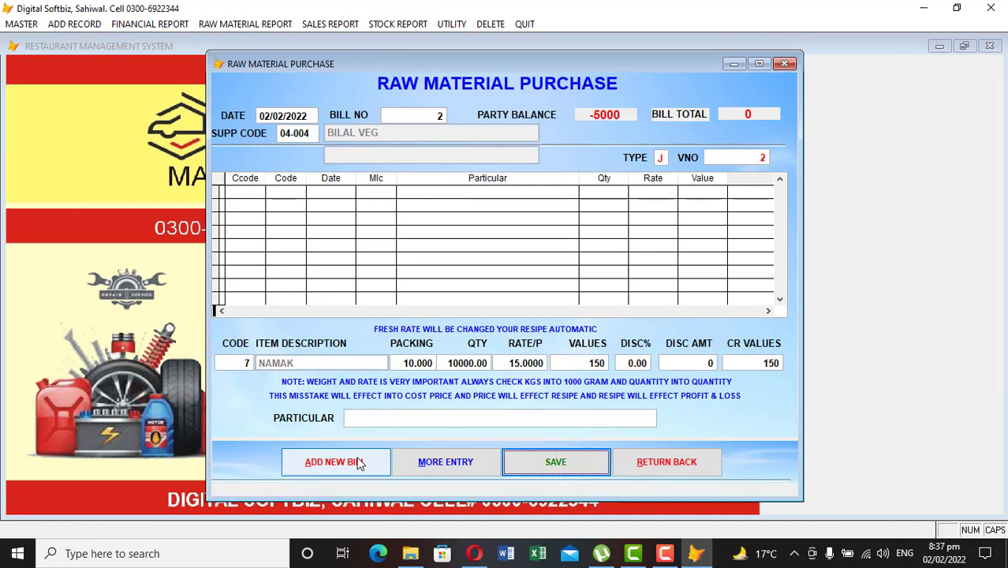
key("Return")
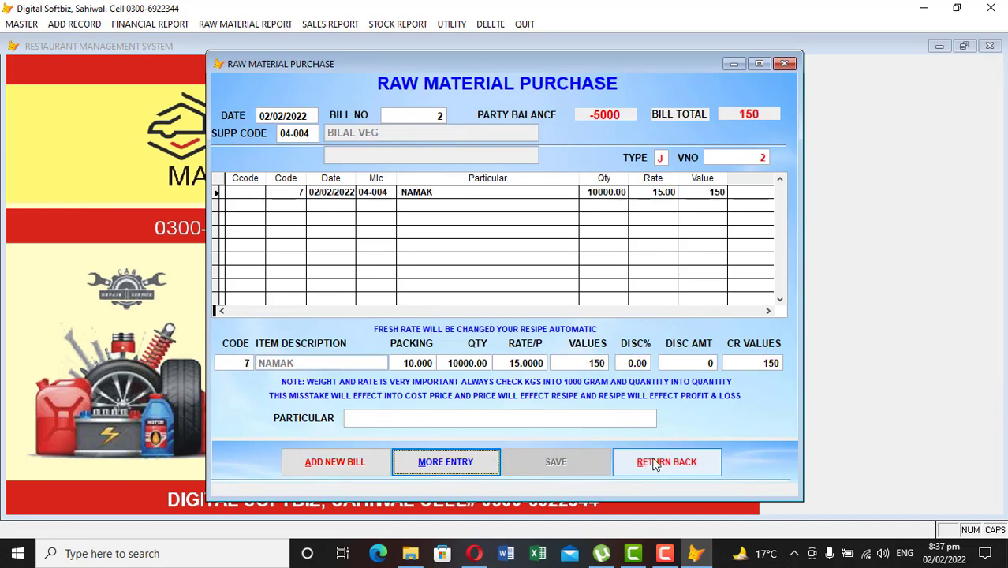
left_click(619, 464)
Step: Preview the daily raw material purchase report for the default dates at full window size, check the recorded purchases and close it
left_click(130, 23)
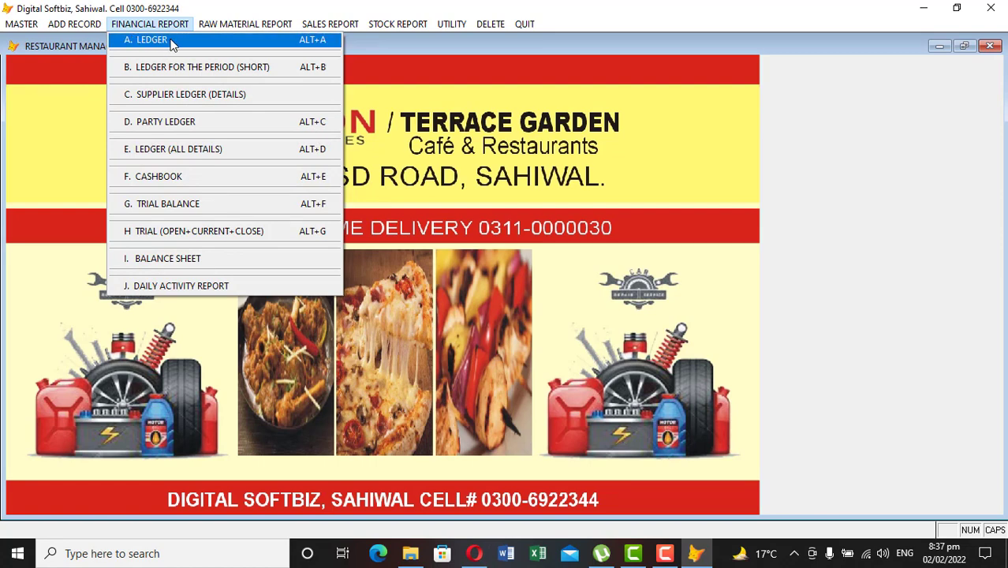
mouse_move(237, 23)
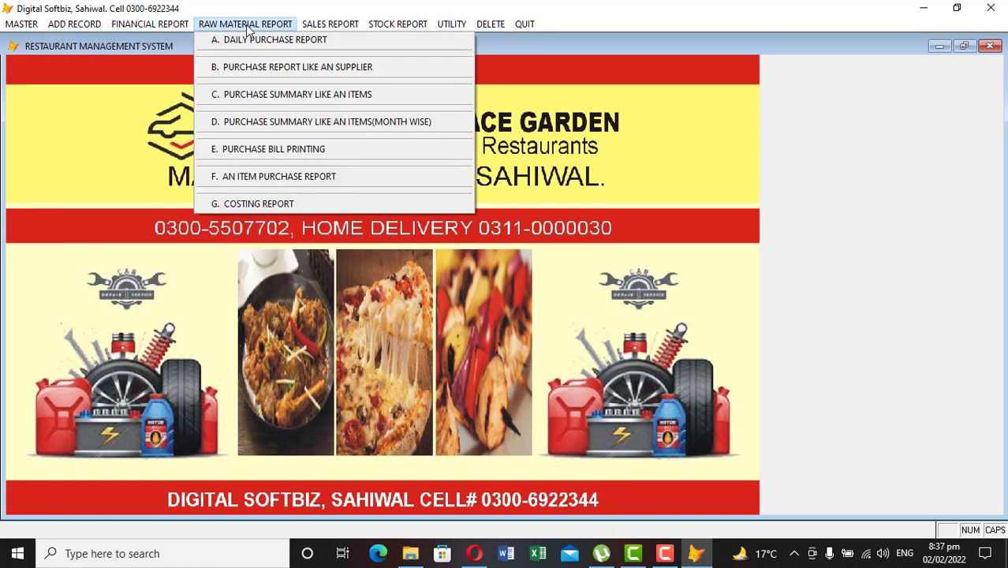
left_click(282, 41)
key("Return")
key("Return")
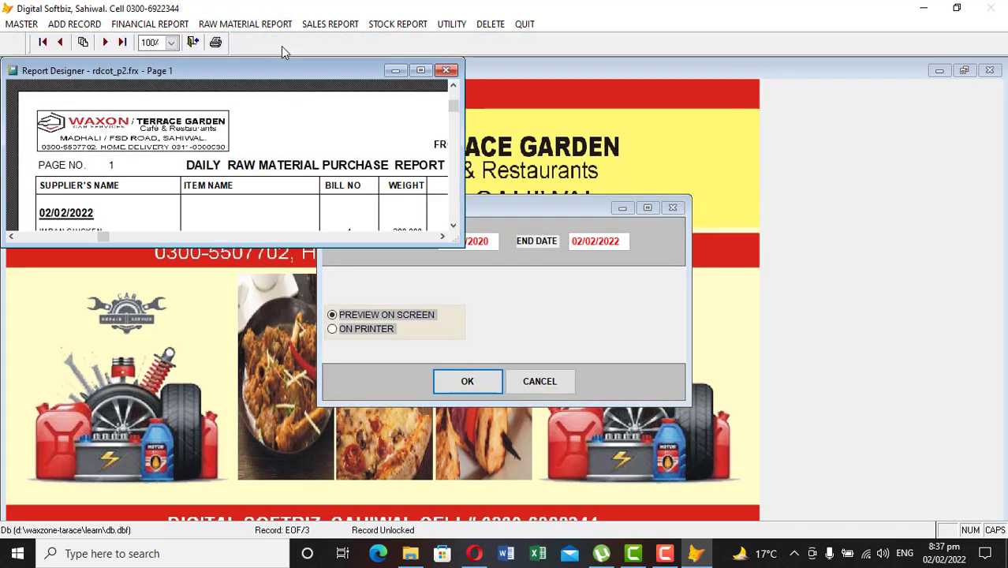
left_click(420, 70)
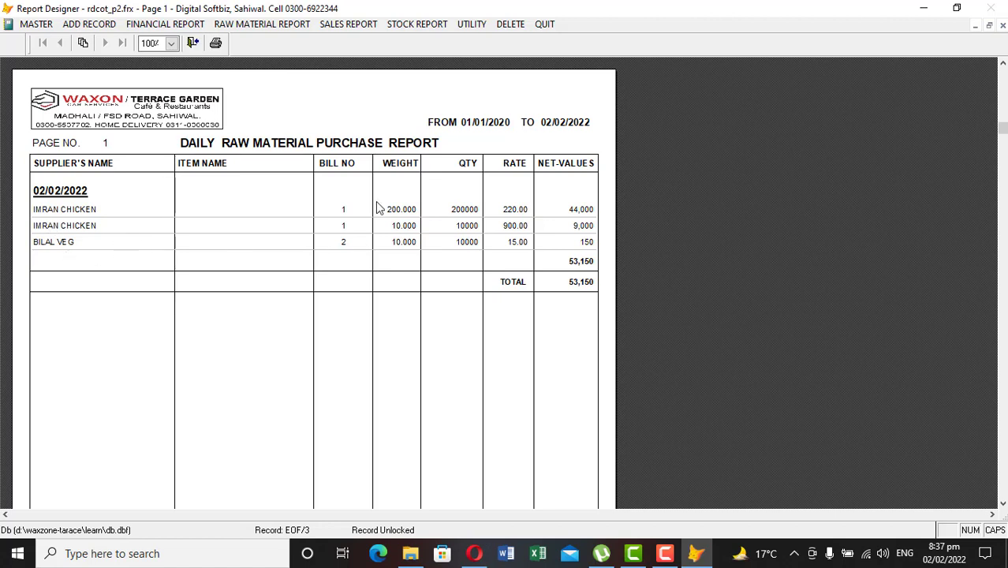
key("Escape")
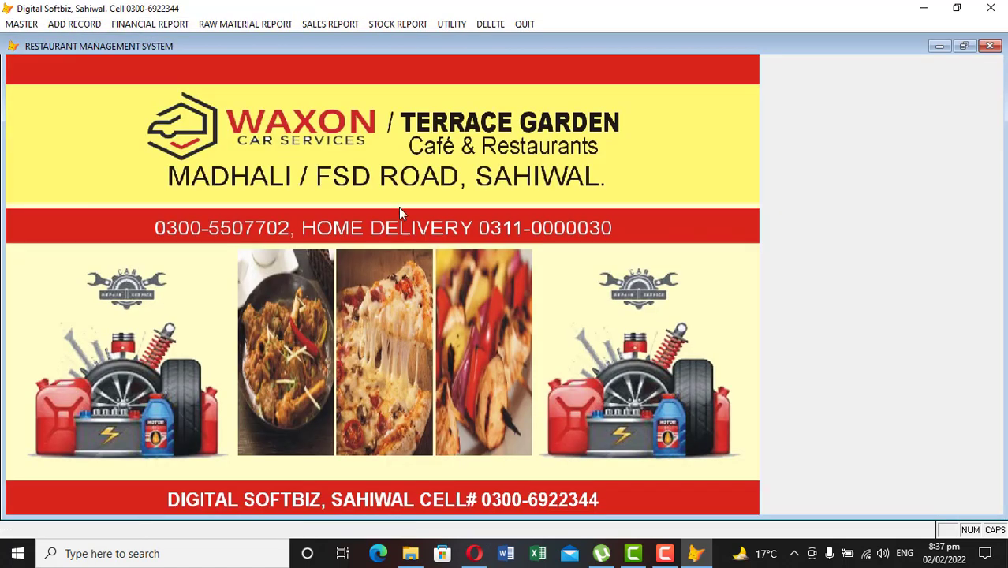
Step: Preview the raw material stock in hand report, check the quantities and amounts, and close it
left_click(263, 24)
mouse_move(331, 24)
mouse_move(389, 26)
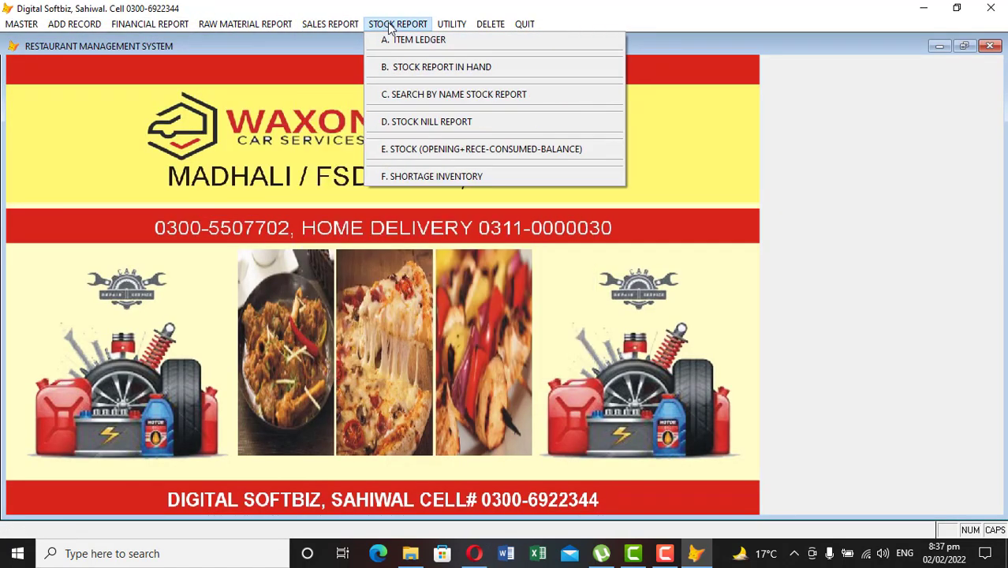
left_click(432, 70)
key("Return")
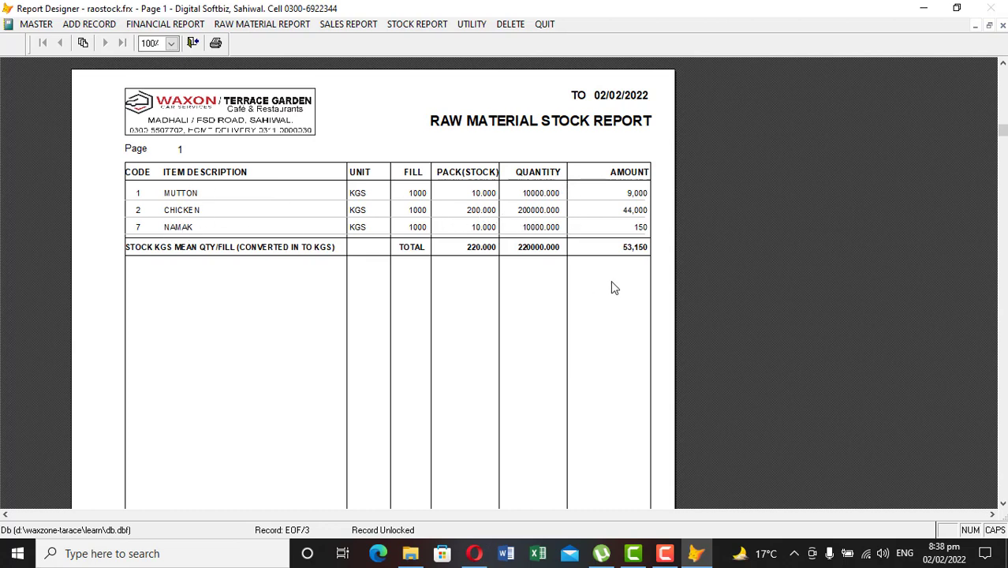
key("Escape")
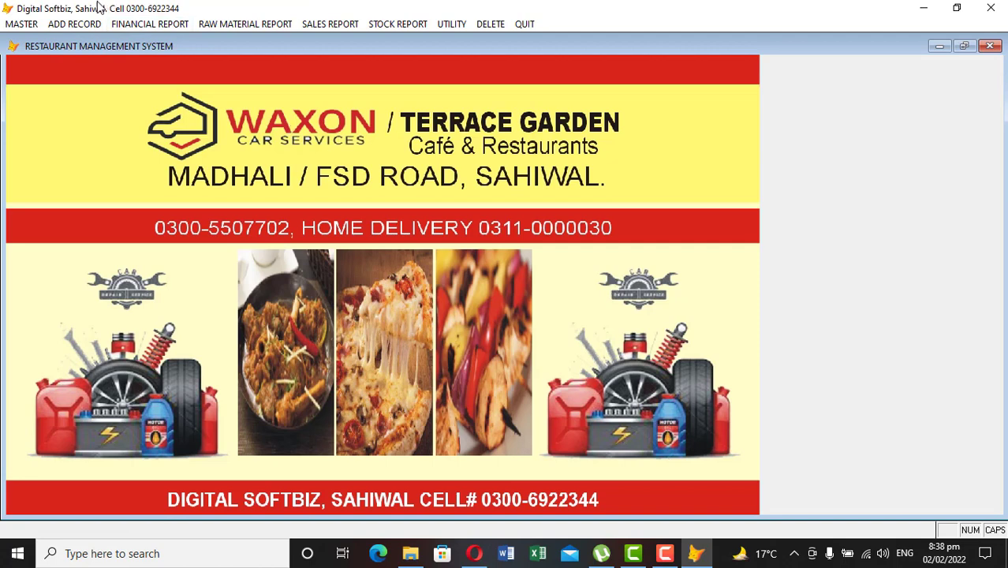
Step: Start a new bill in all table billing with recipe, clear the customer name and leave the mobile number blank
left_click(85, 25)
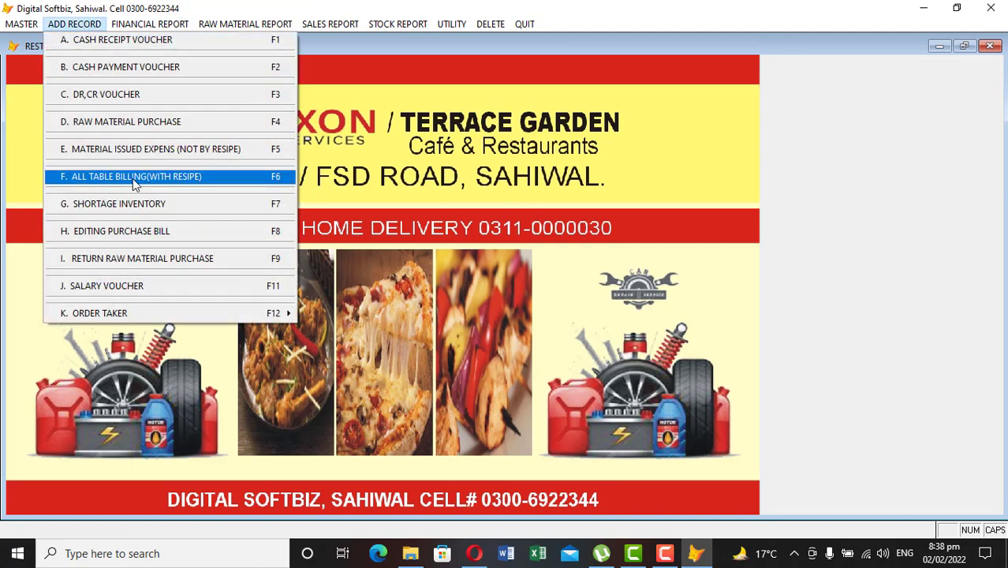
left_click(132, 179)
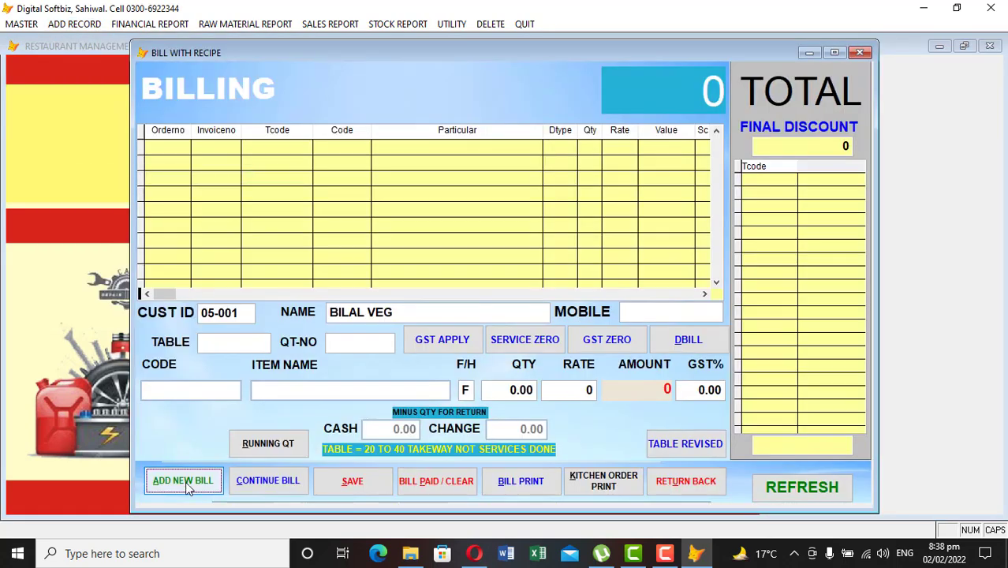
left_click(185, 481)
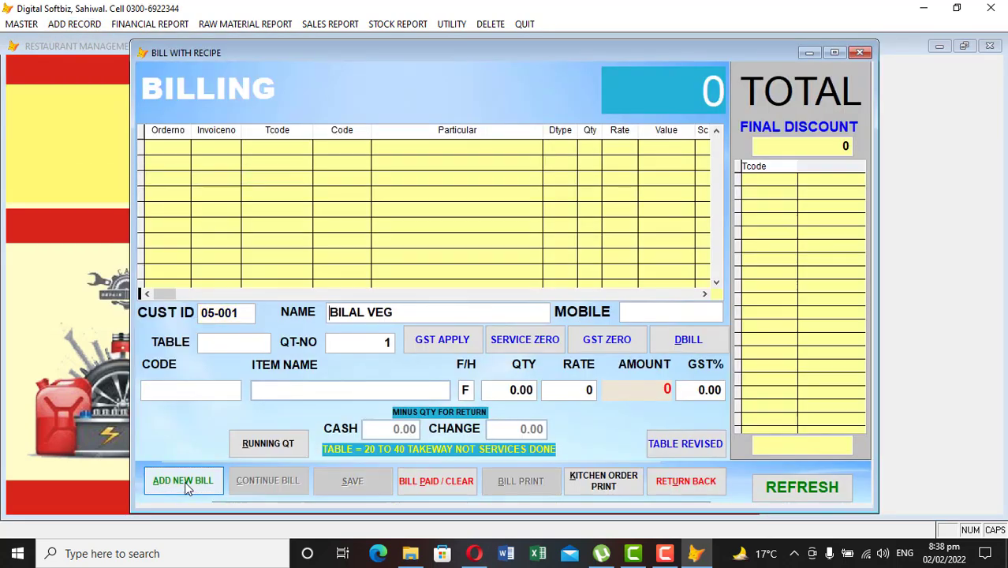
key("shift+End")
key("Delete")
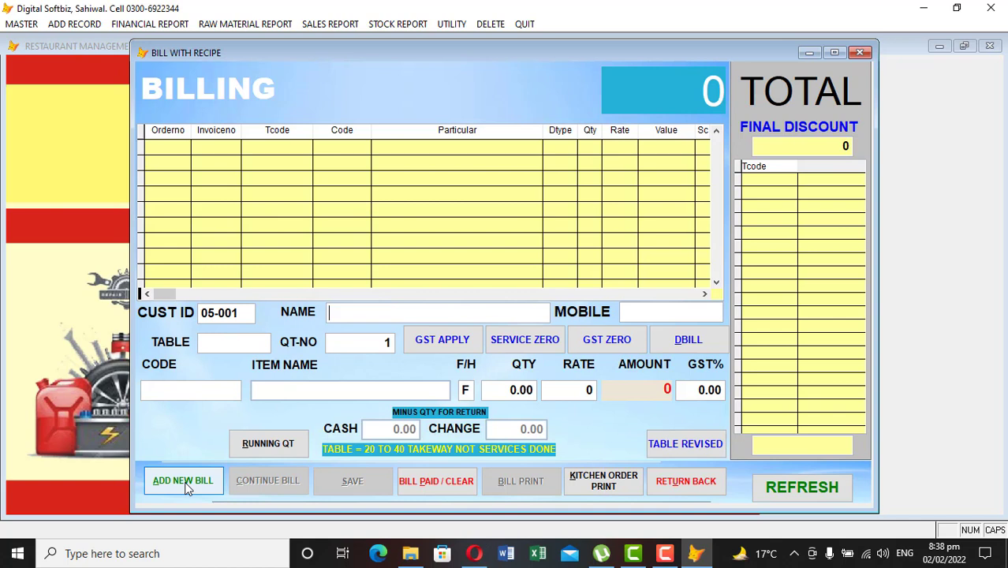
key("Return")
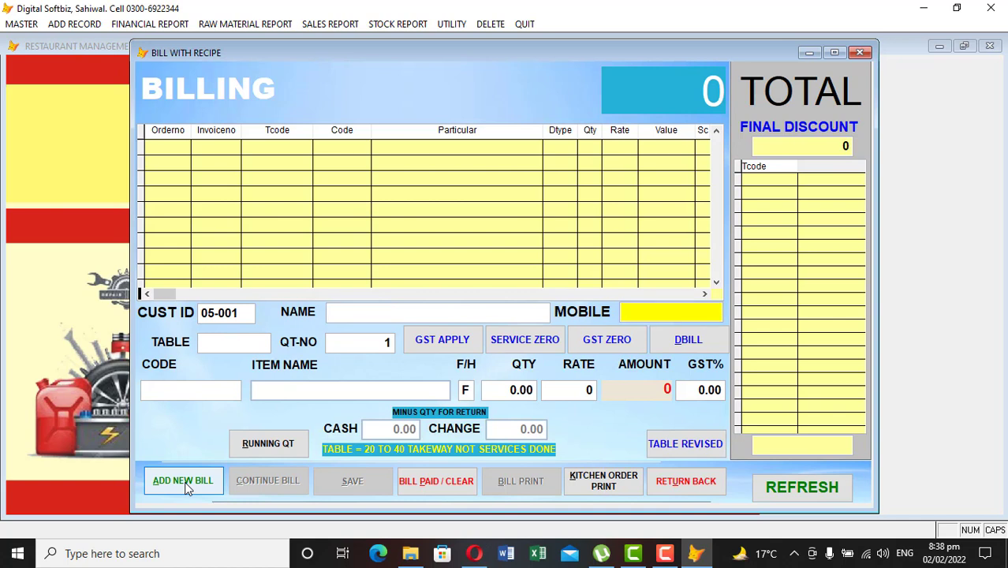
key("Return")
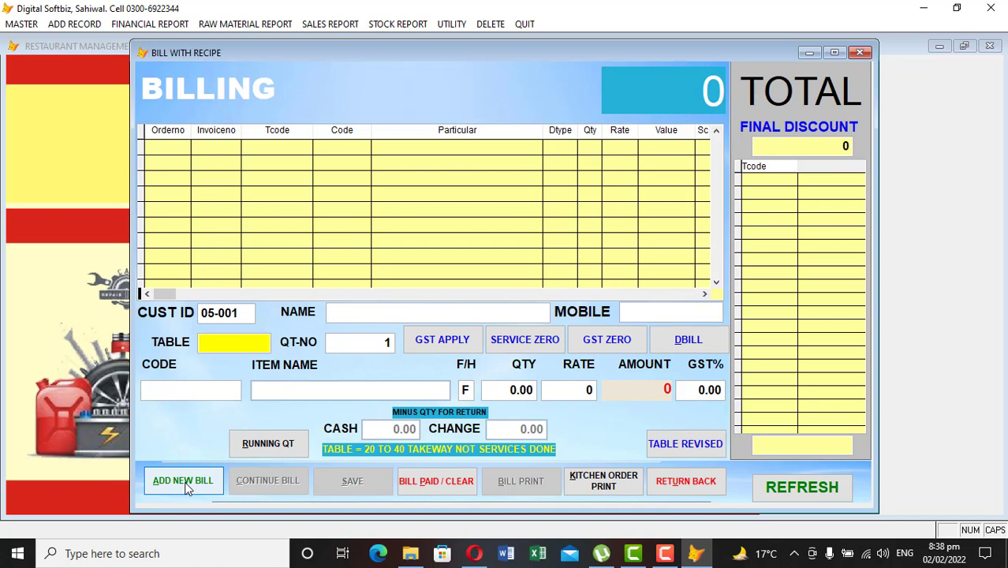
Step: Set the bill's table to T1 and accept the default QT number
type("T1")
key("BackSpace")
type("2")
key("BackSpace")
type("1")
key("Return")
key("Return")
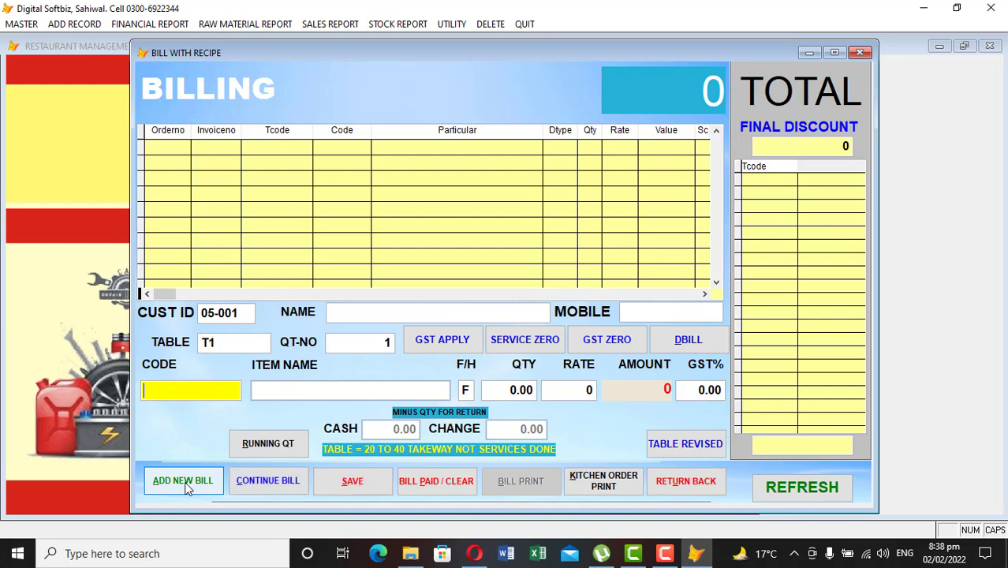
Step: Add New Chicken Karahi to the T1 bill as a full portion with quantity 1
key("Return")
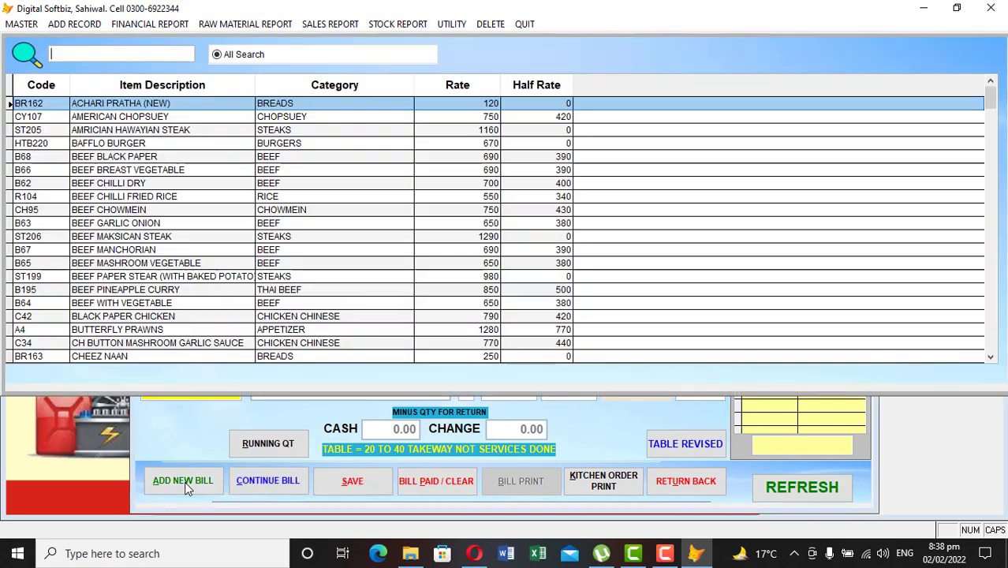
type("N")
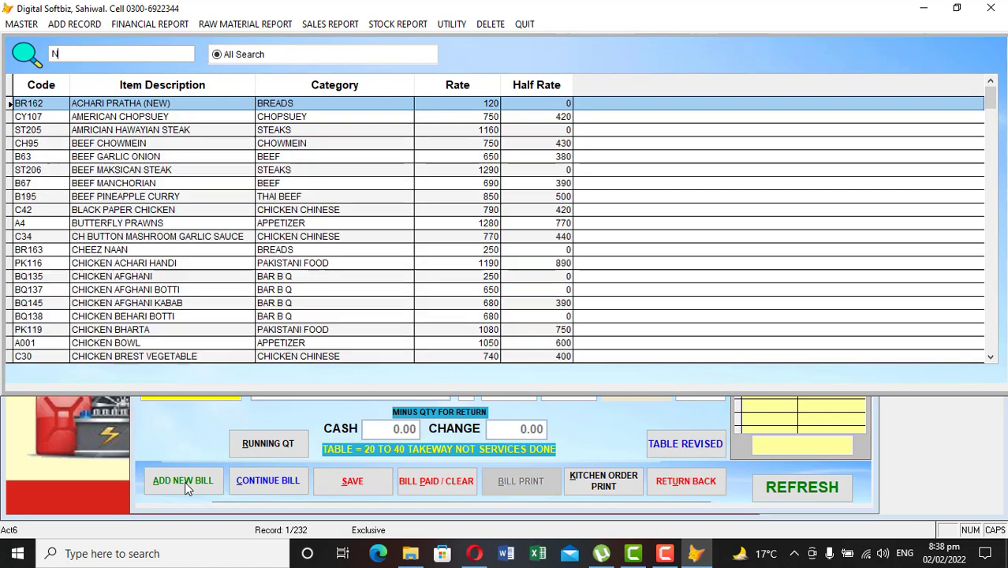
type("EW CH")
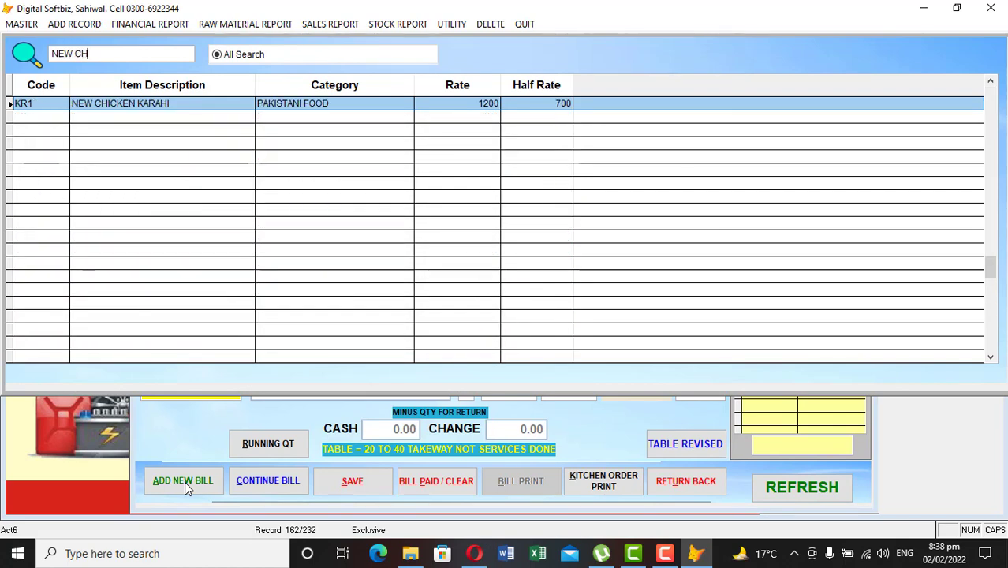
key("Return")
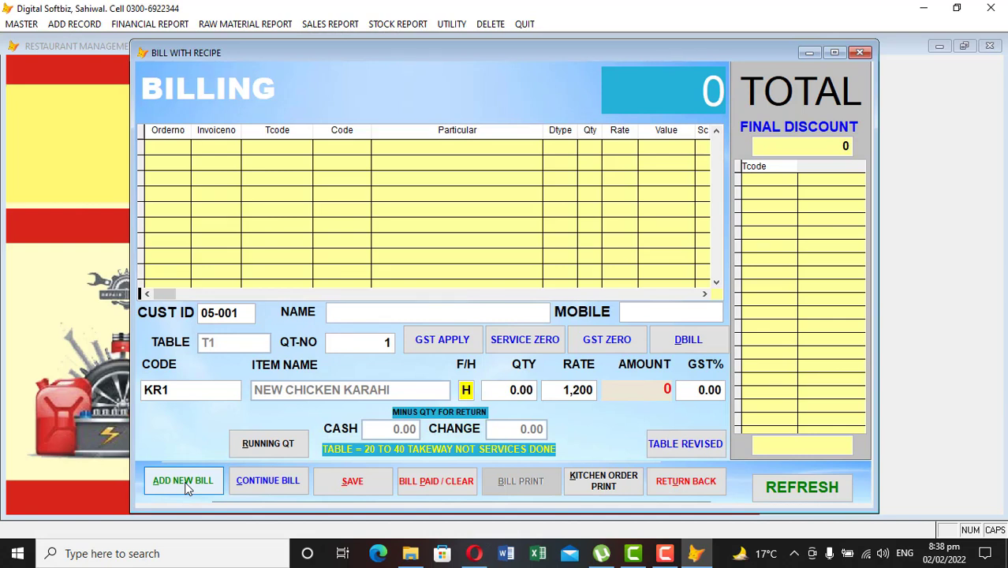
type("F")
key("Return")
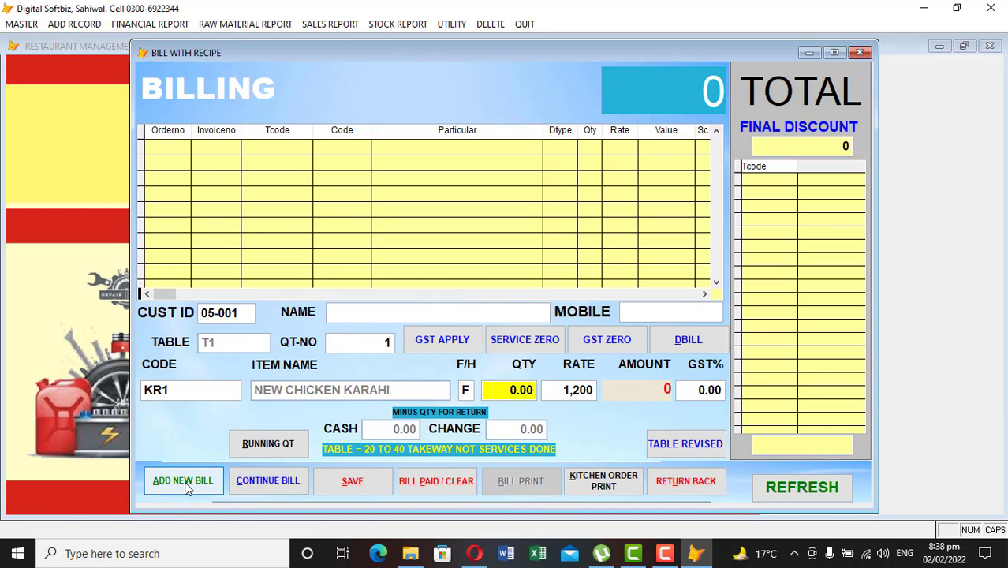
type("1")
key("Return")
key("Return")
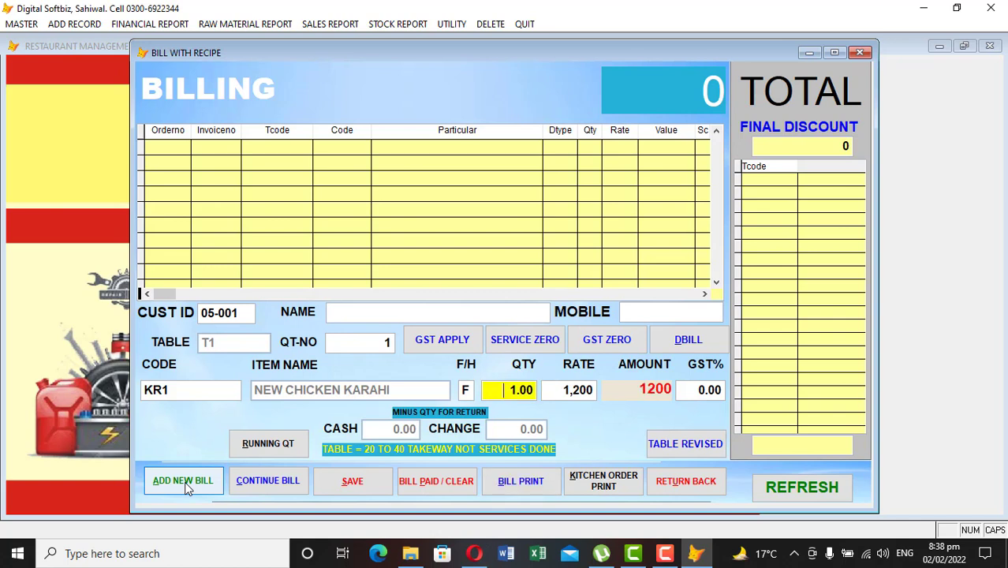
Step: Try the half portion for the New Chicken Karahi entry
type("H")
key("Return")
key("Return")
key("Return")
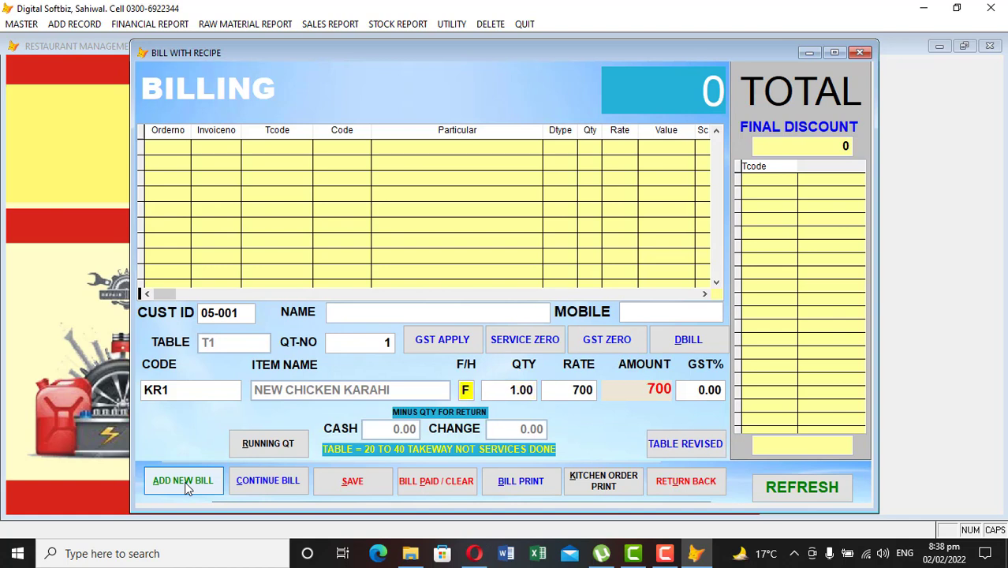
Step: Set the New Chicken Karahi entry to a full portion, keep quantity 1 and zero GST, and save it to the bill
key("Return")
key("Return")
key("Return")
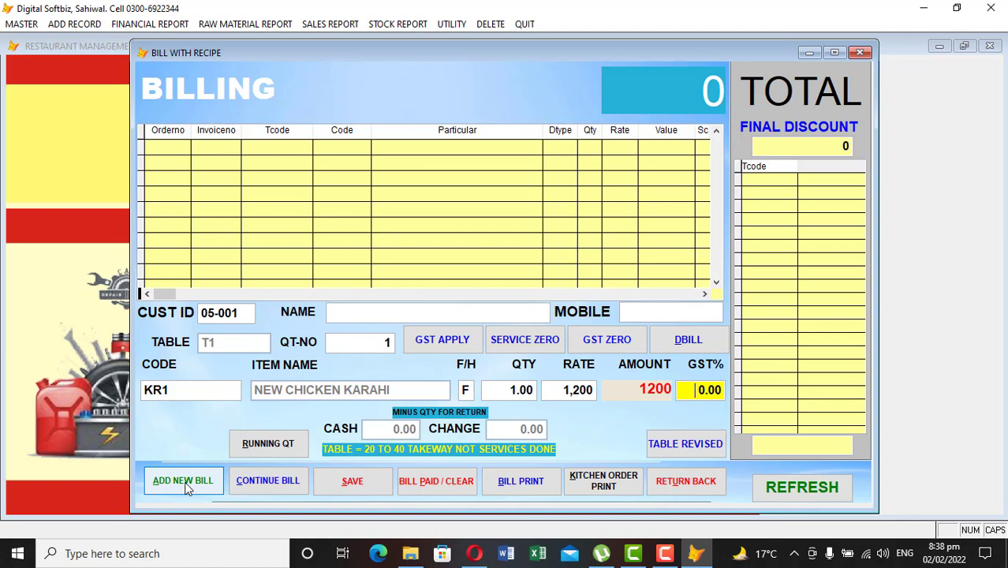
key("Return")
key("Return")
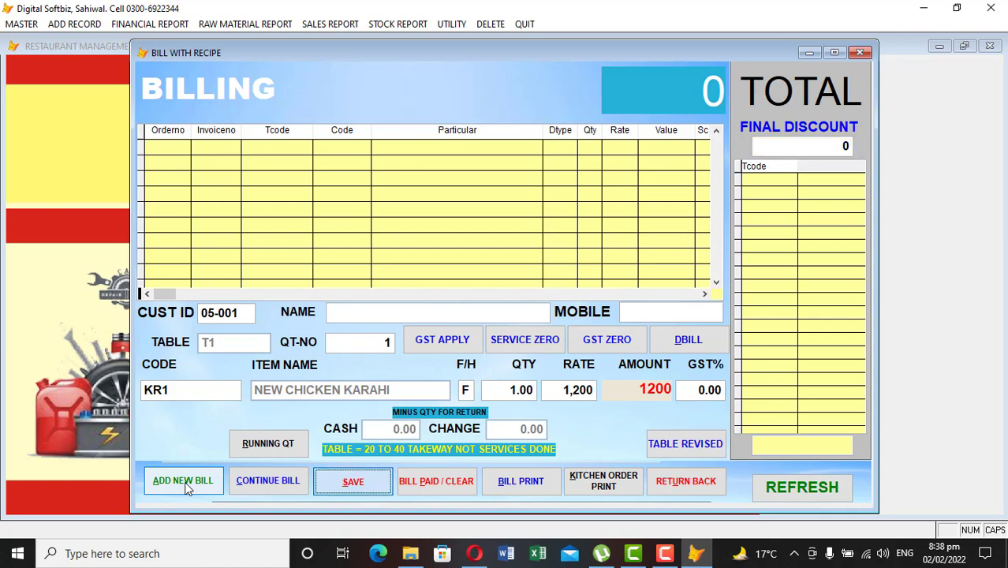
key("Return")
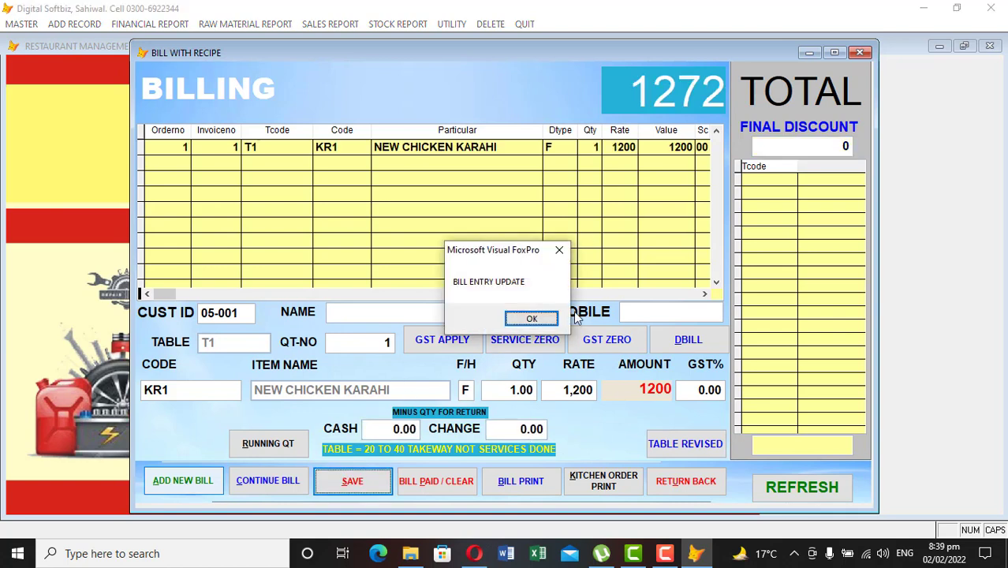
left_click(532, 319)
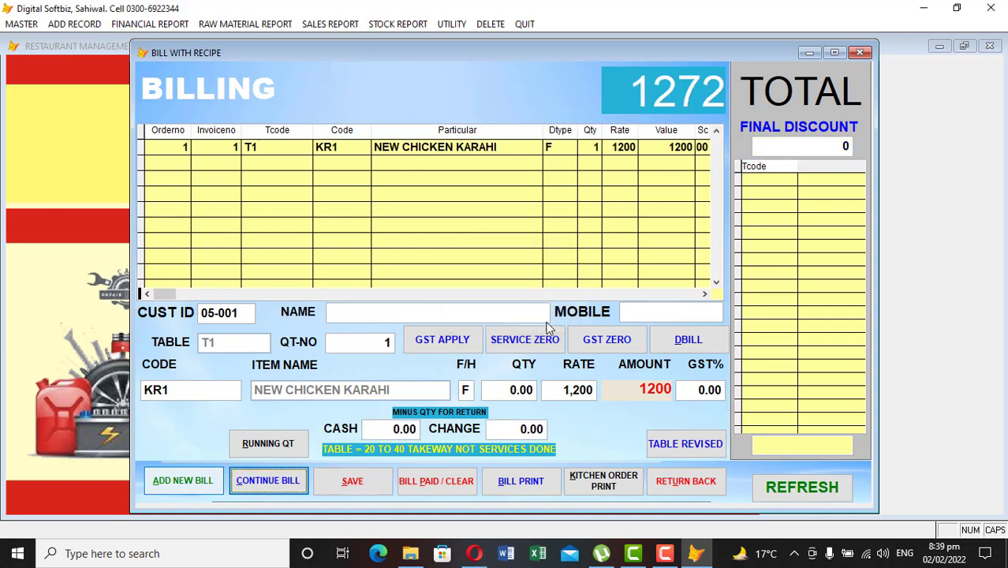
Step: Continue the T1 bill, search the item list for MIN and pick Mineral Water
left_click(281, 483)
key("Return")
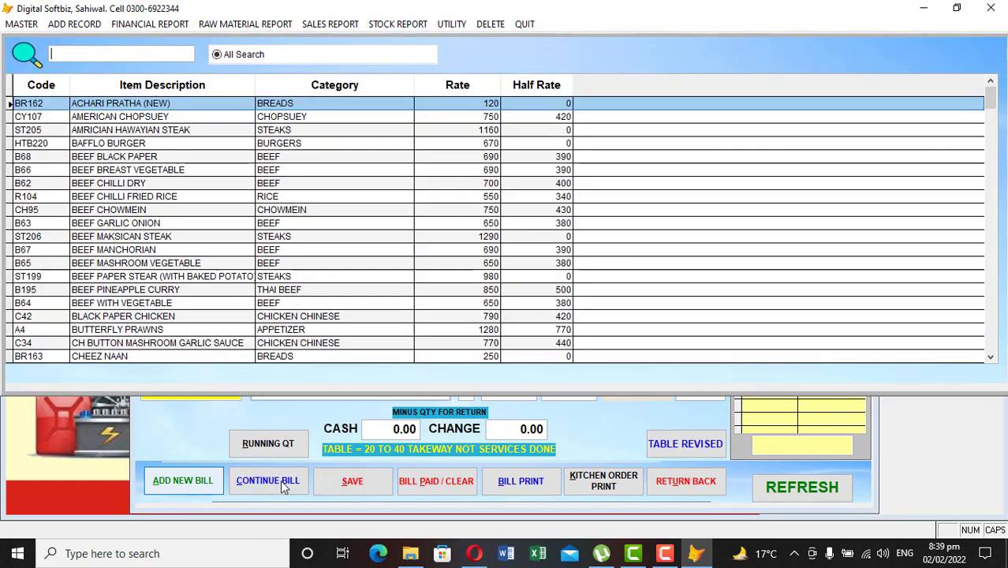
type("MIN")
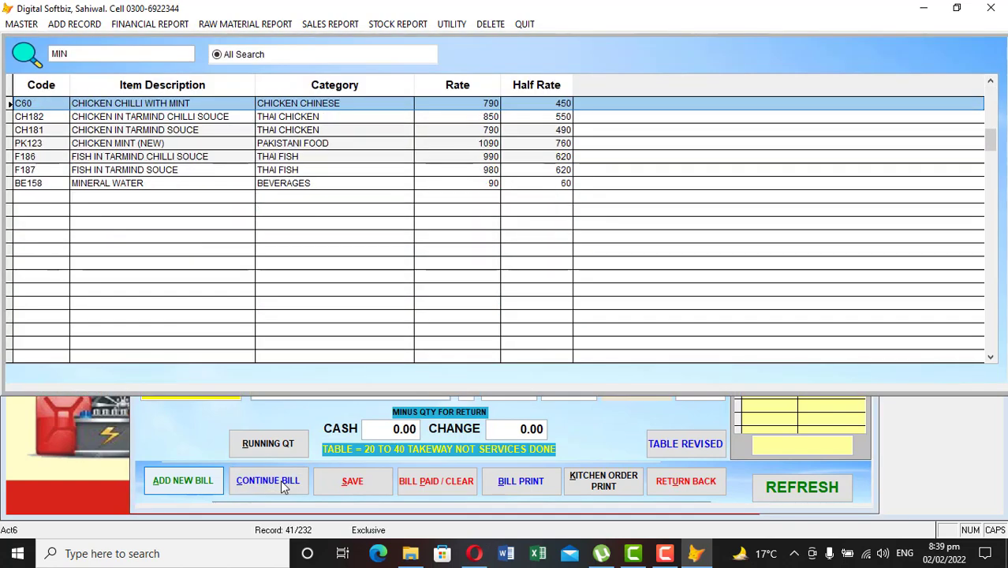
key("Down")
key("Down")
key("Down")
key("Down")
key("Down")
key("Down")
key("Return")
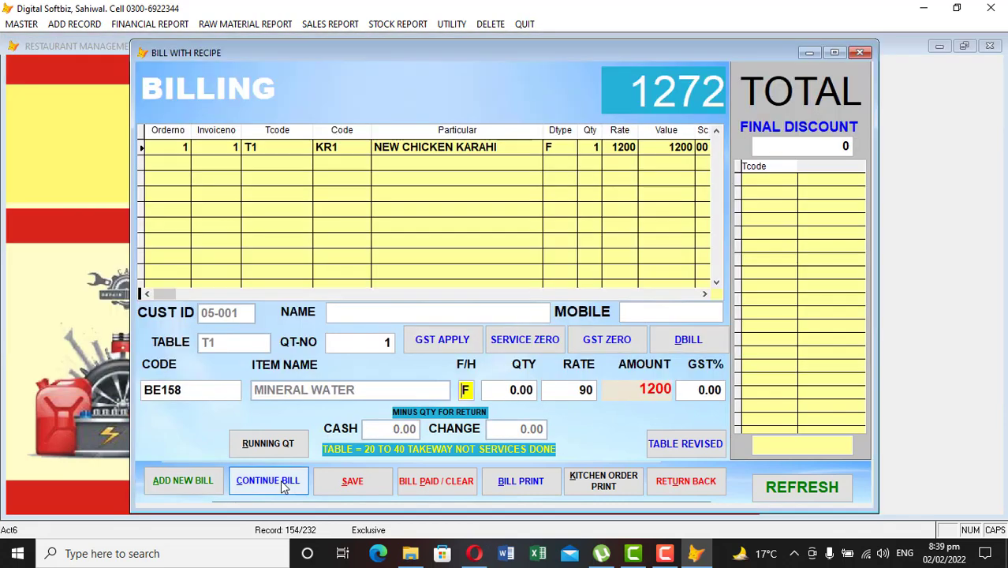
Step: Keep the full portion for Mineral Water, set its quantity to 2 and save the entry to the bill
key("Return")
type("1")
key("BackSpace")
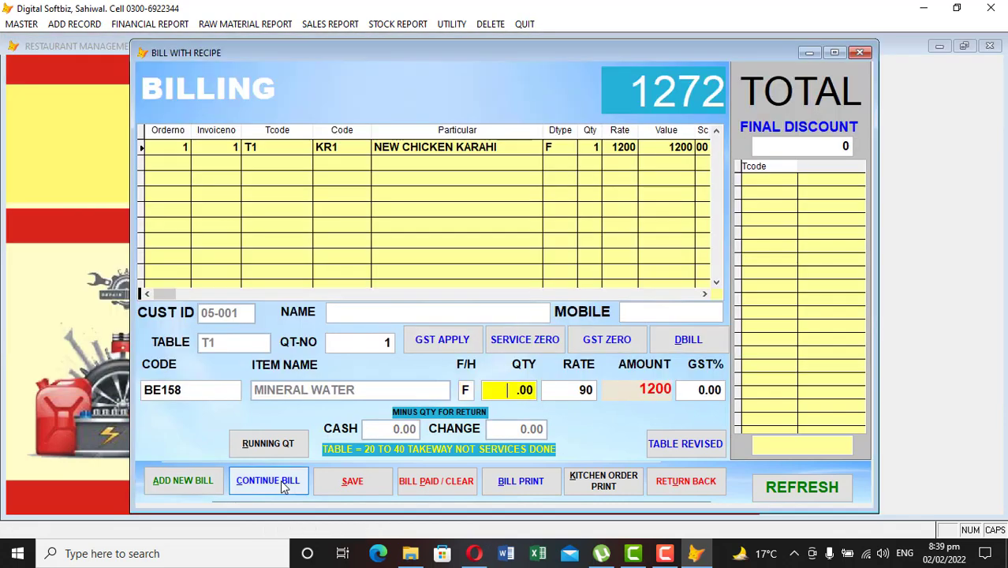
type("2")
key("Return")
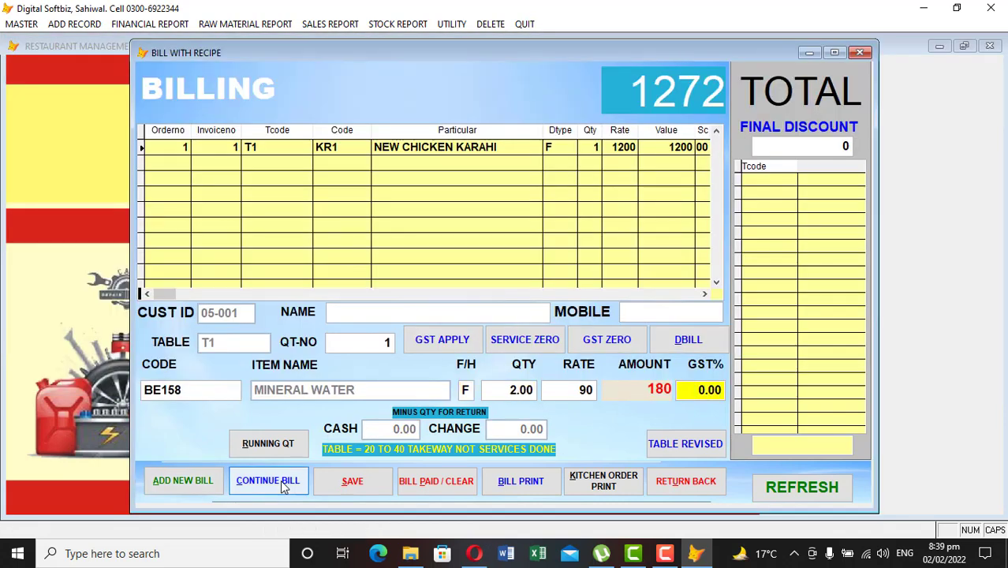
key("Return")
key("Return")
key("Return")
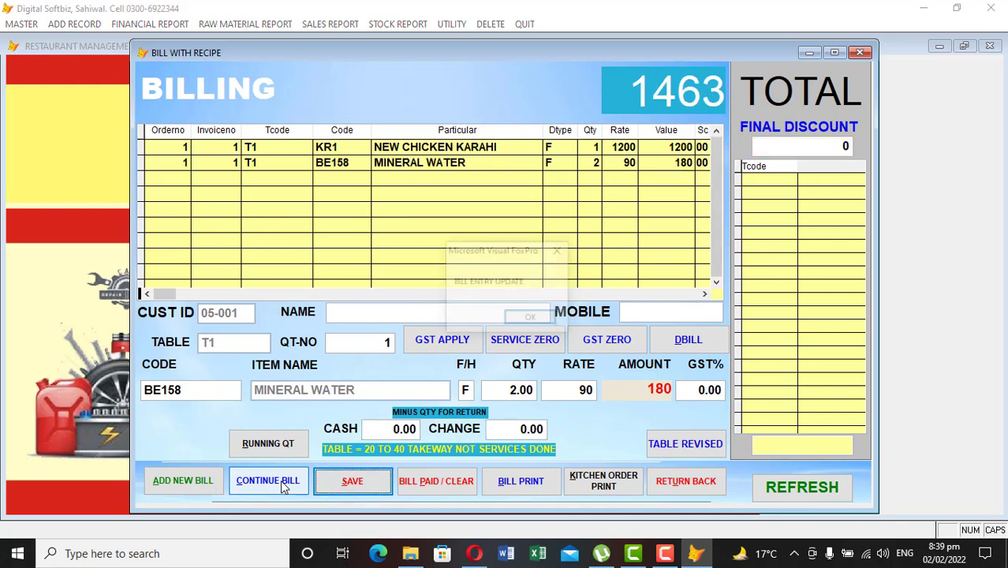
left_click(532, 318)
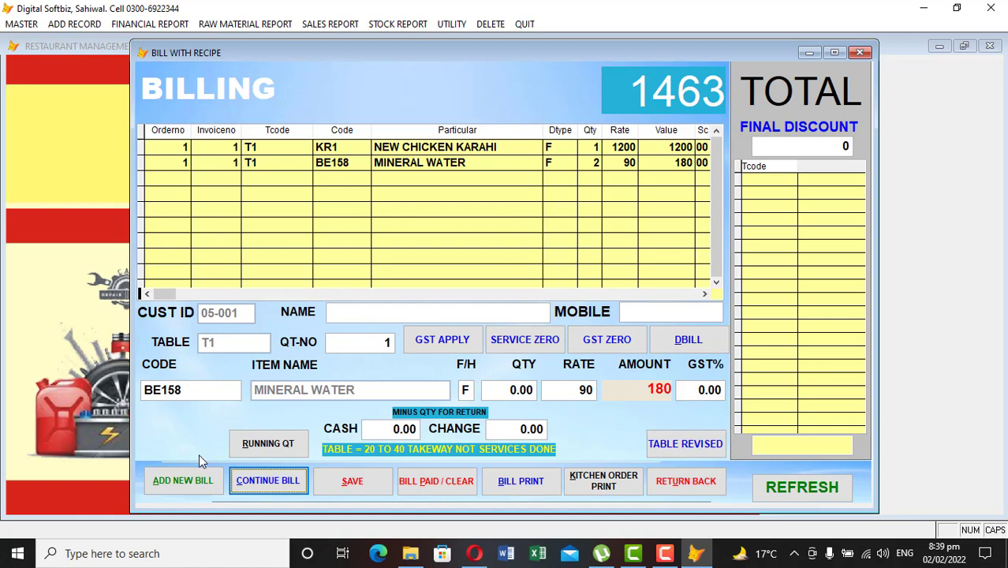
Step: Start a new bill with the default customer for table T2 and accept the default QT number
left_click(196, 479)
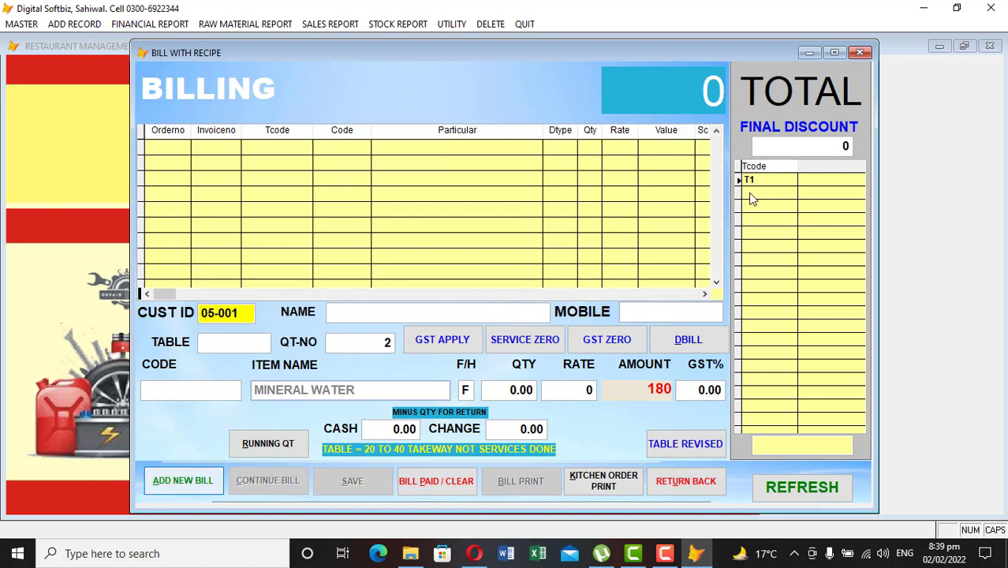
key("Return")
key("Return")
key("Return")
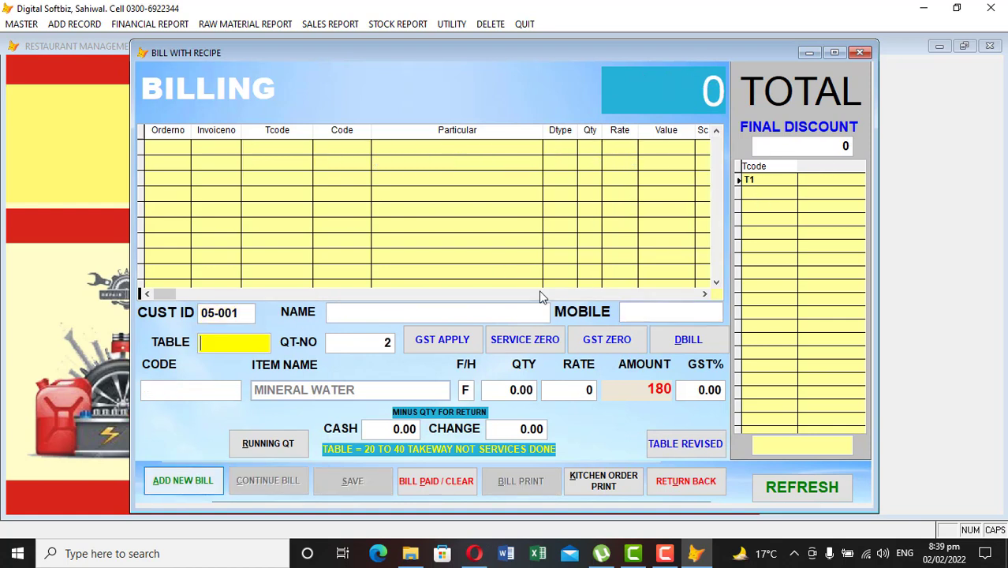
type("T2")
key("Return")
key("Return")
key("Return")
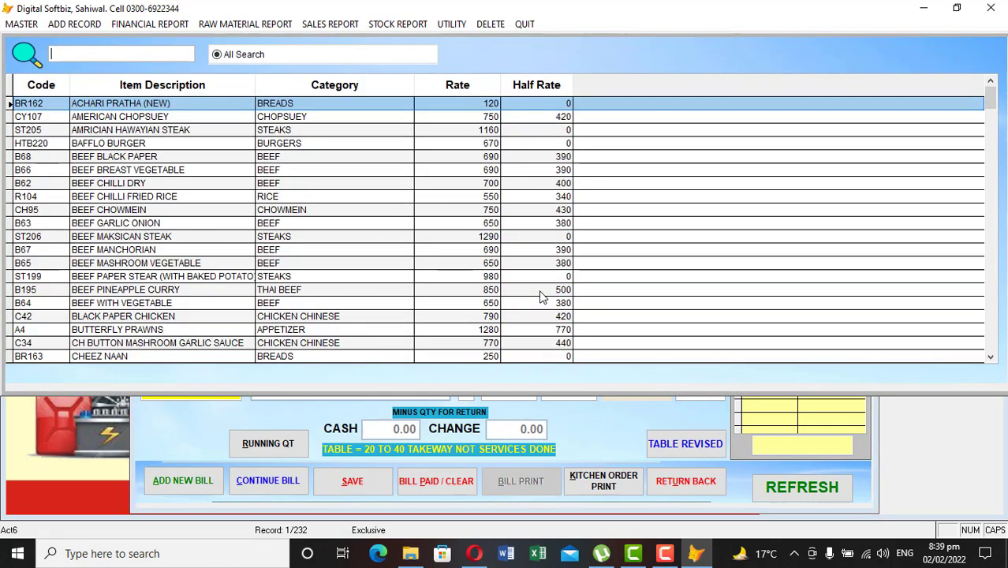
Step: Add Achari Pratha (New) to the T2 bill as a full portion with quantity 1 and save the entry
key("Return")
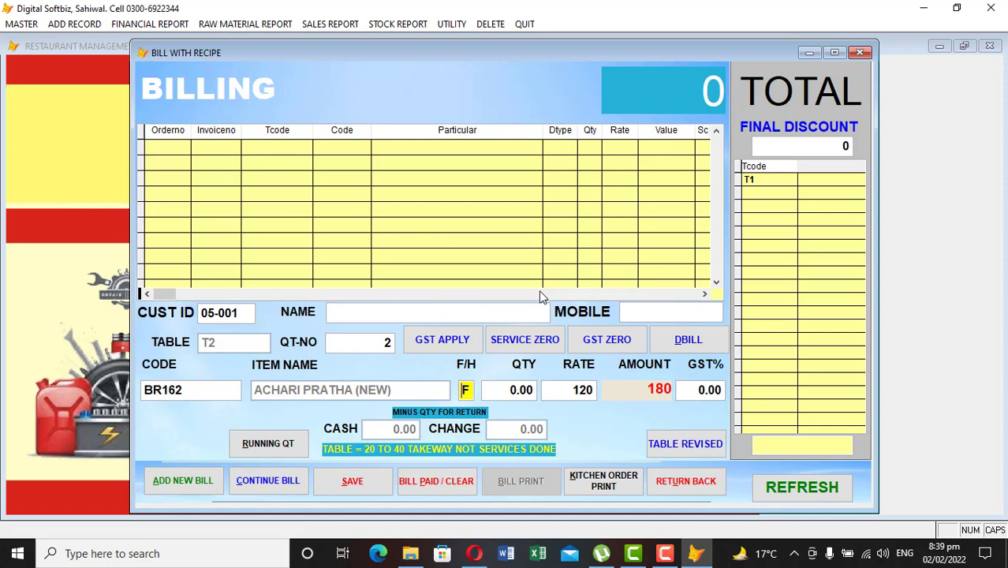
key("Return")
type("1")
key("Return")
key("Return")
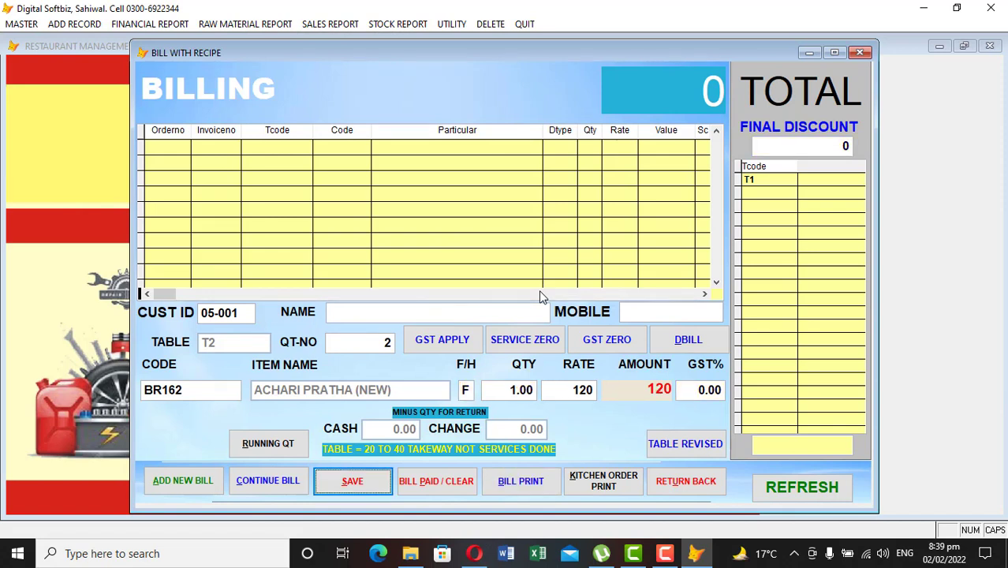
key("Return")
left_click(539, 315)
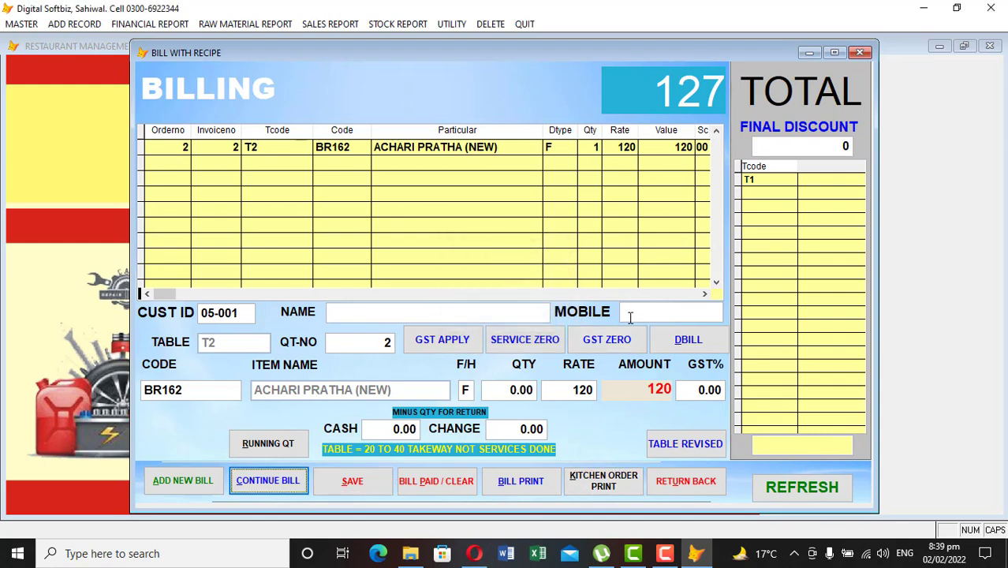
Step: Recall table T1's running bill and mark it as paid and cleared
left_click(193, 482)
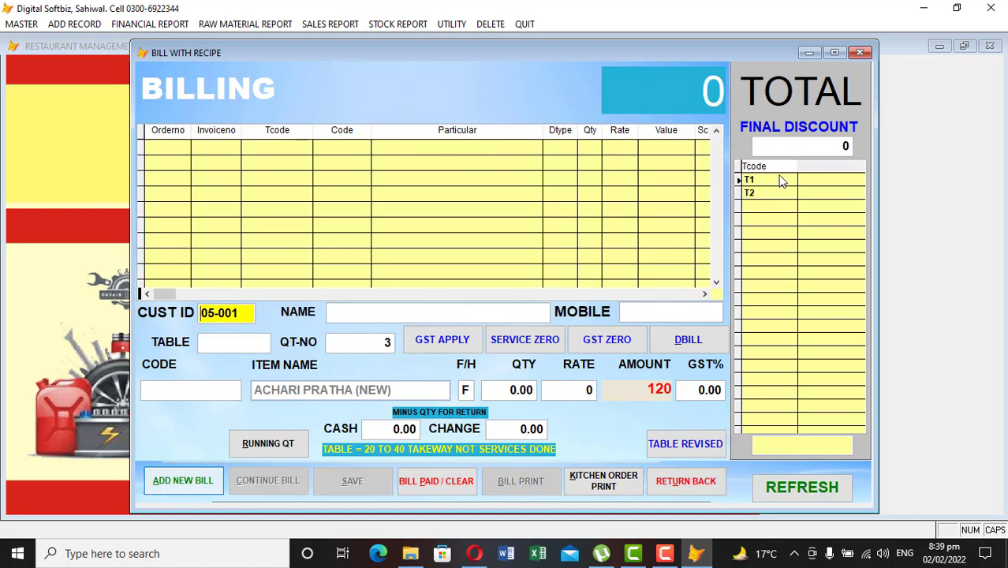
left_click(794, 443)
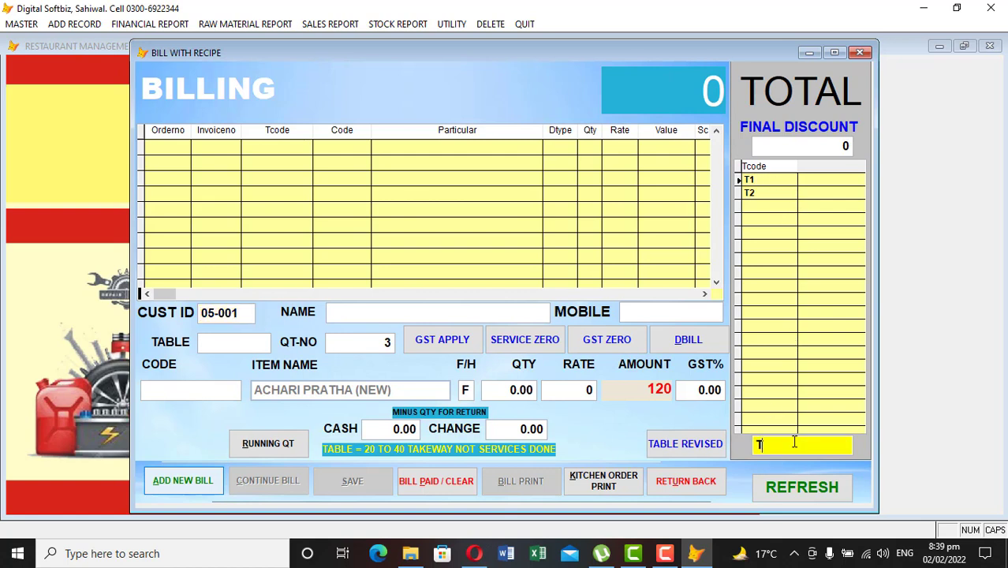
key("Return")
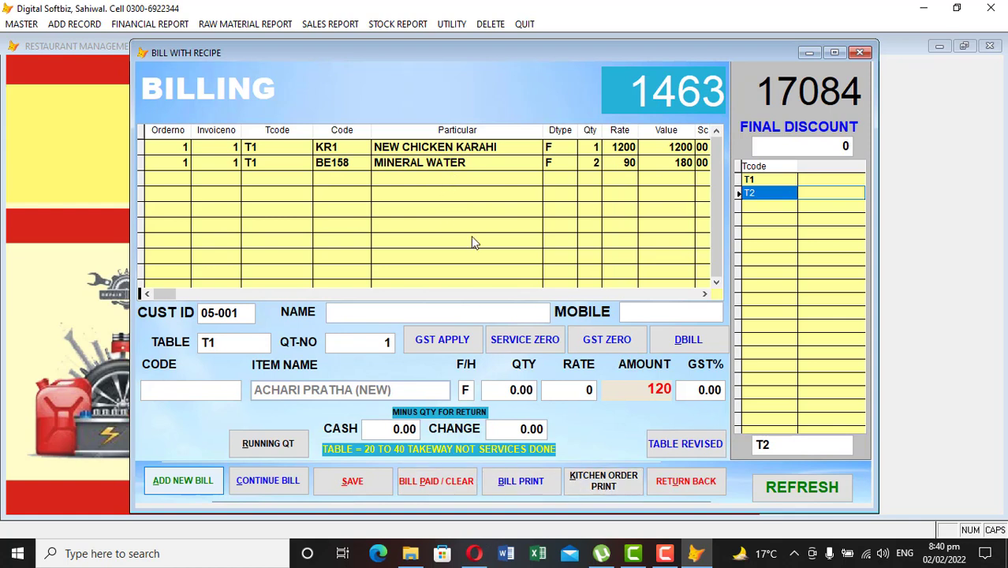
left_click(456, 484)
left_click(512, 325)
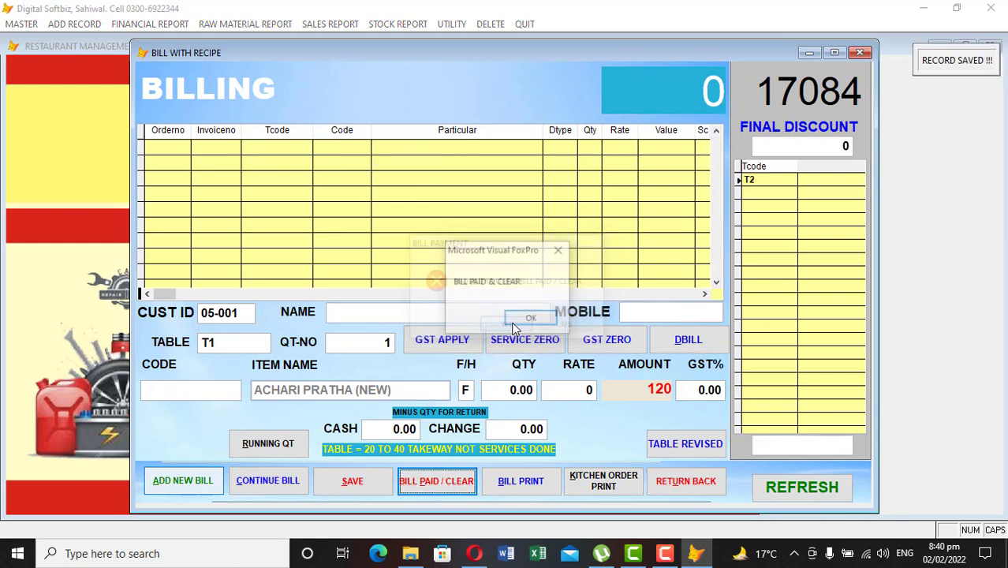
left_click(531, 318)
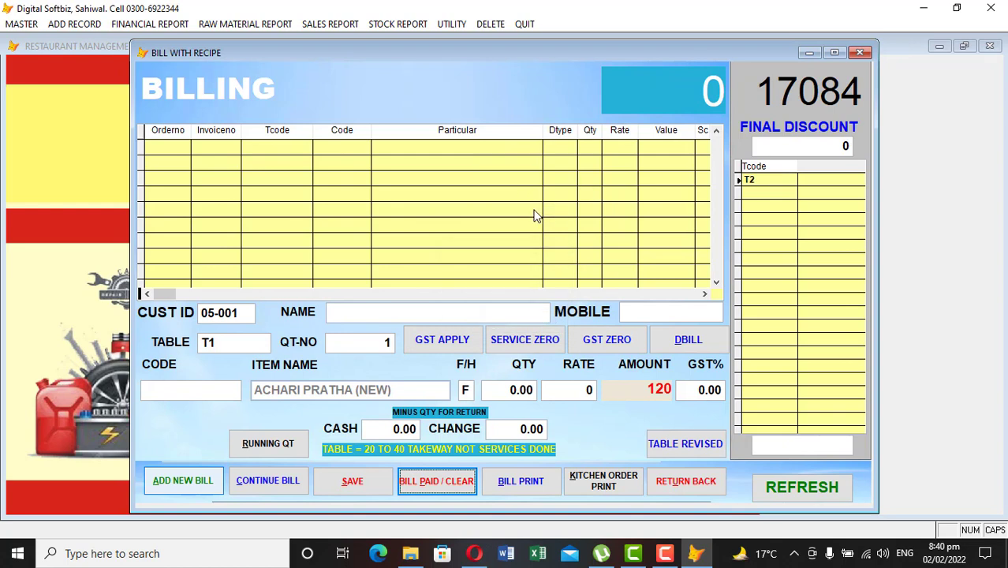
Step: Recall table T2's running bill, mark it as paid and cleared, and leave the billing form
left_click(793, 454)
type("T2")
key("Return")
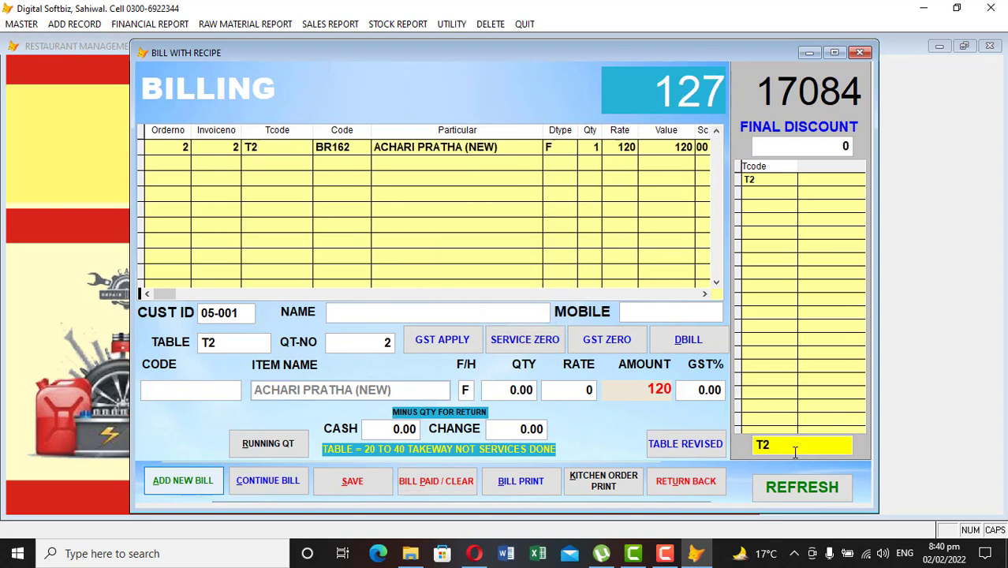
left_click(432, 481)
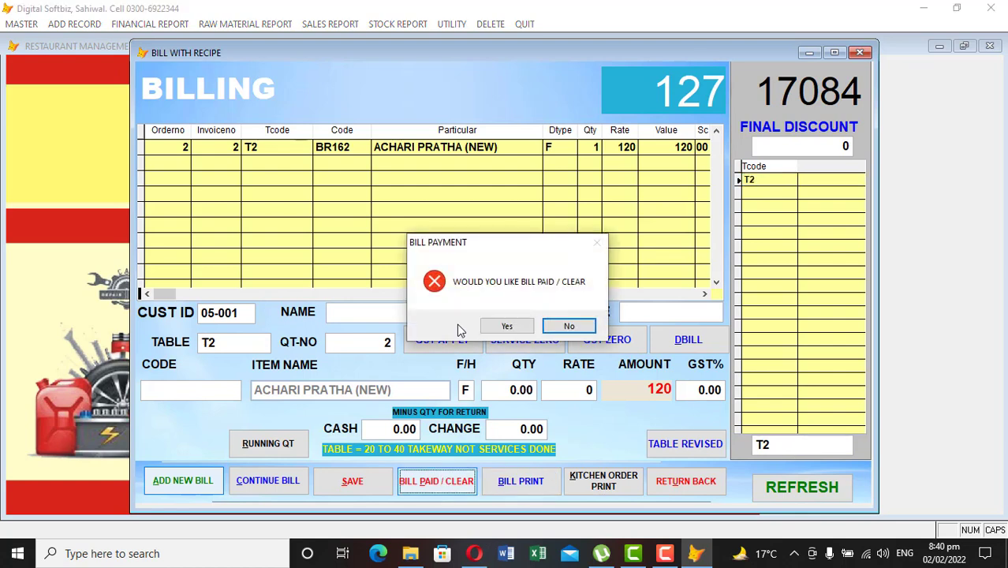
left_click(485, 321)
left_click(525, 319)
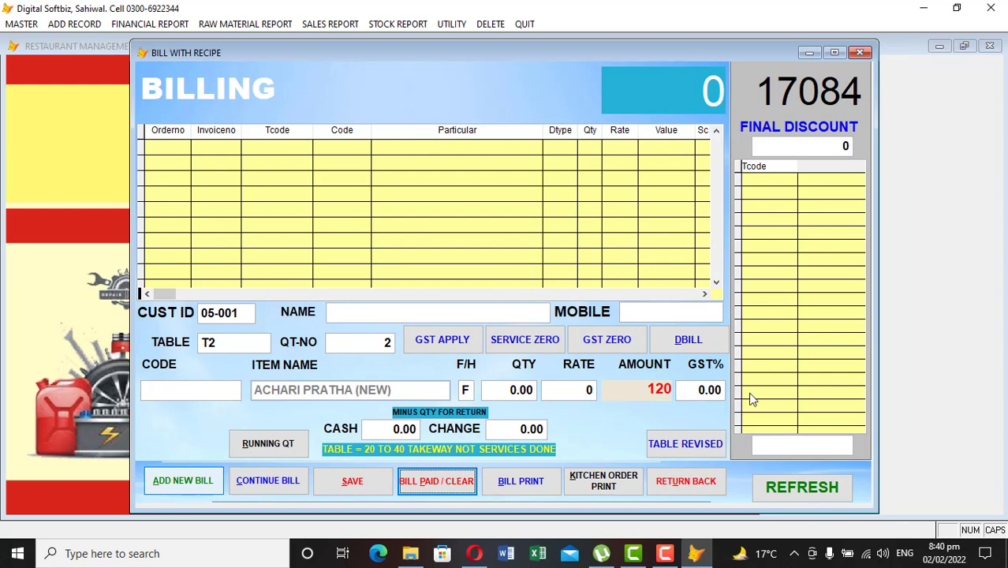
left_click(686, 483)
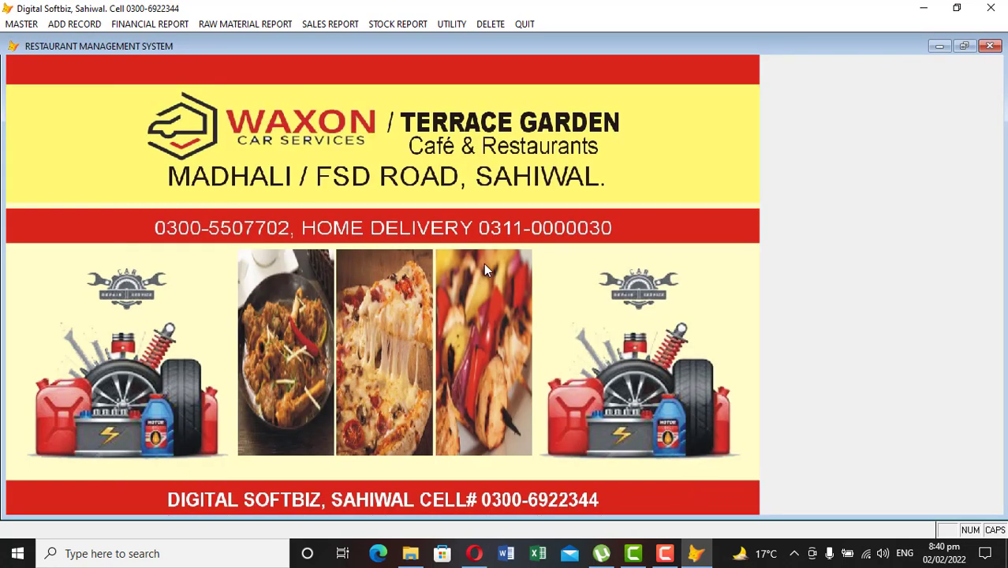
Step: Transfer the counter sales data to the main program and acknowledge the messages
left_click(456, 24)
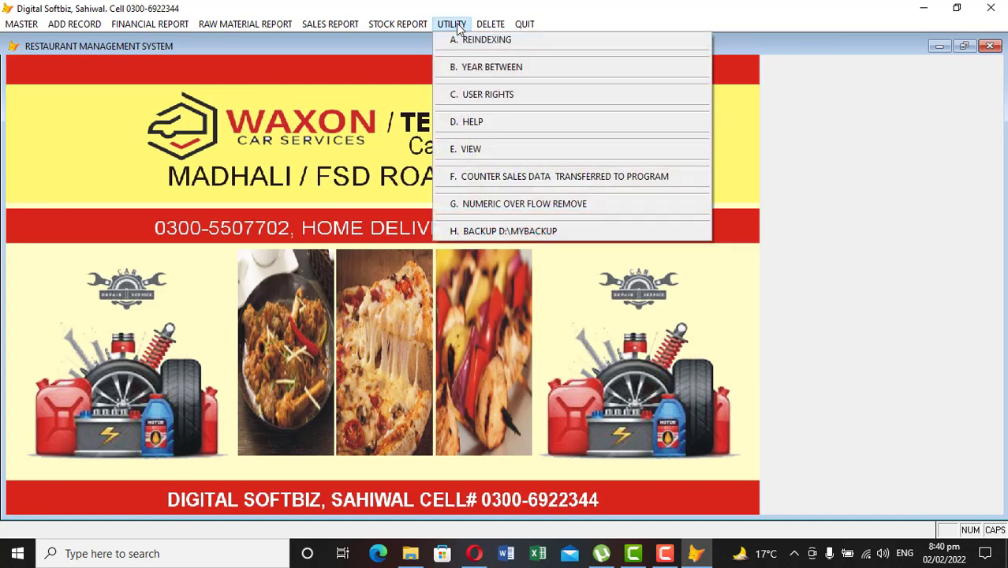
left_click(567, 176)
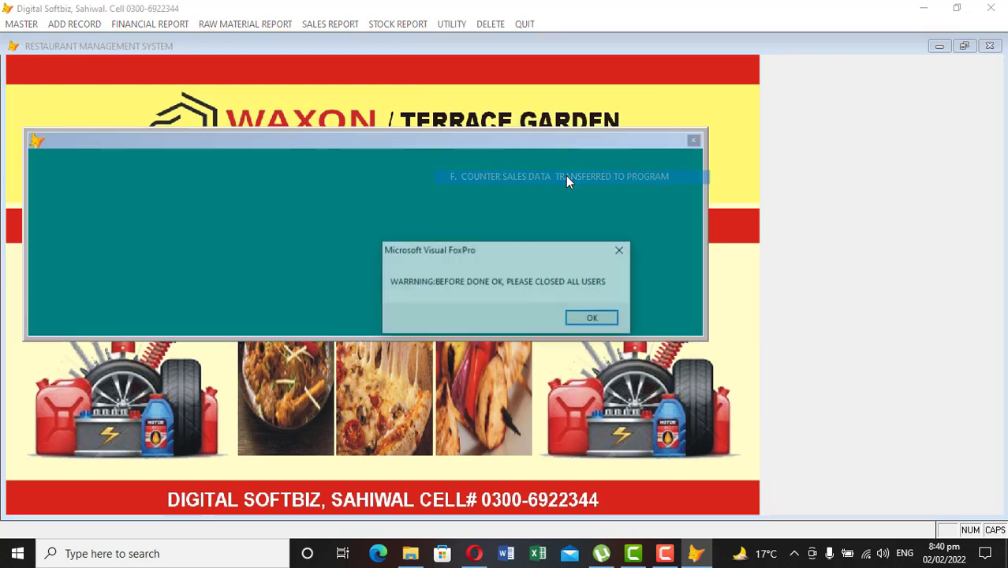
left_click(588, 310)
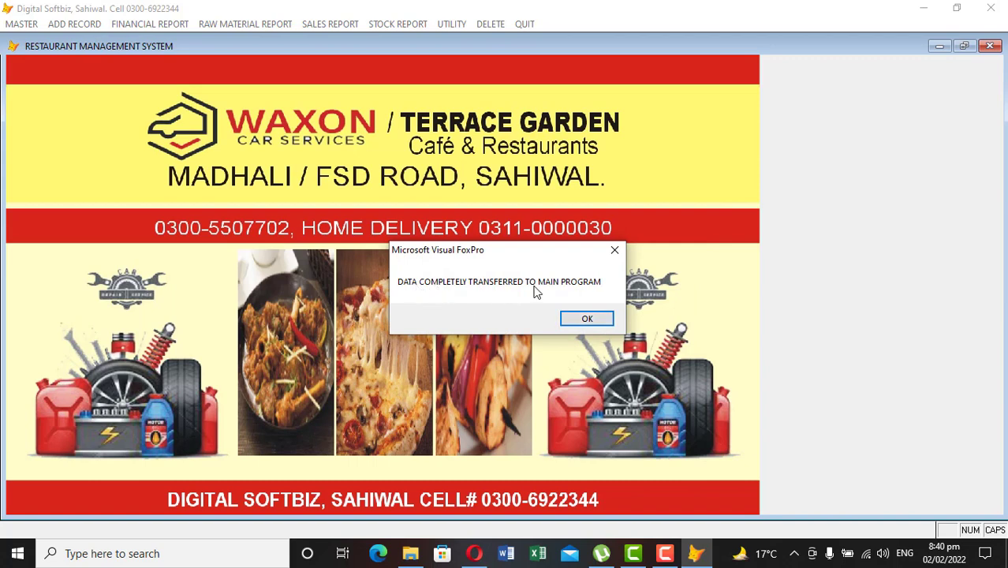
left_click(605, 317)
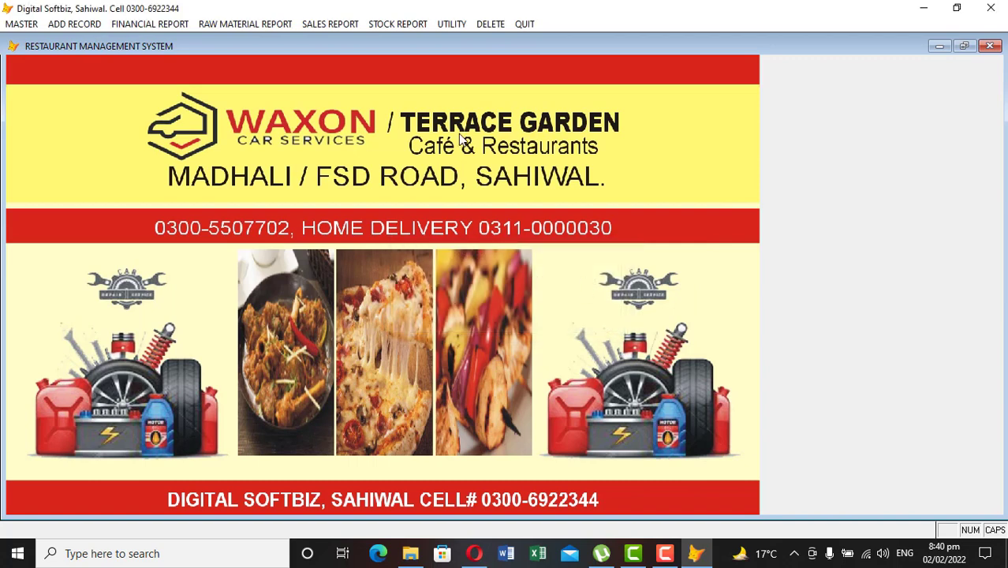
Step: Preview the daily sales report from 01/01/2020 to 02/02/2022, examine the latest day's item sales, and close it
left_click(336, 24)
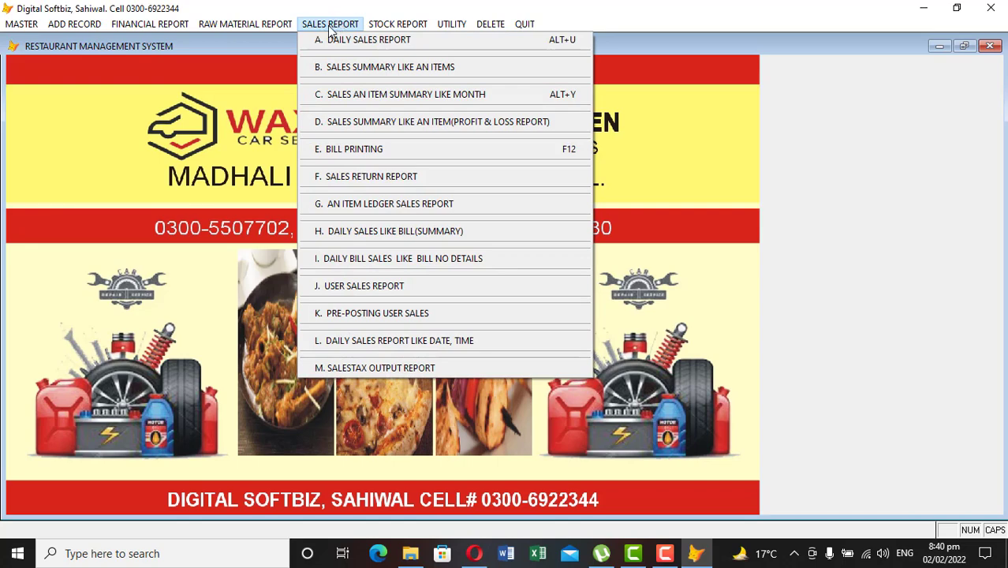
left_click(363, 40)
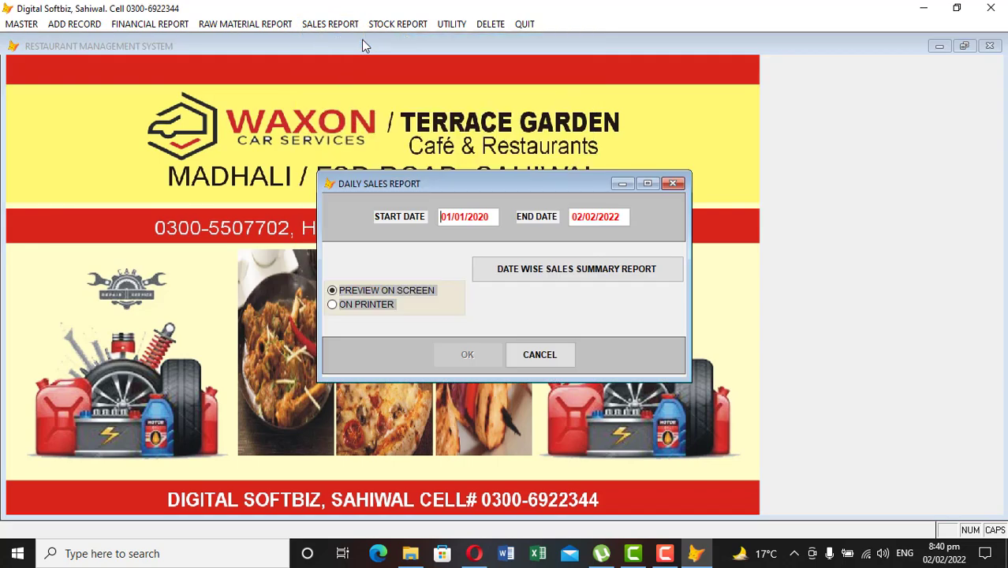
key("Return")
key("Return")
key("Return")
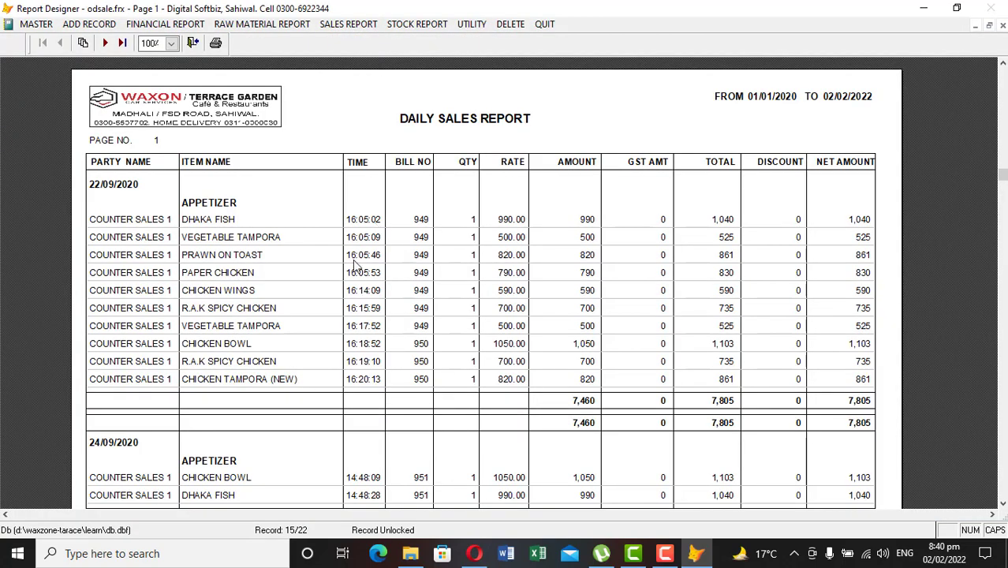
scroll(353, 260, "down", 2)
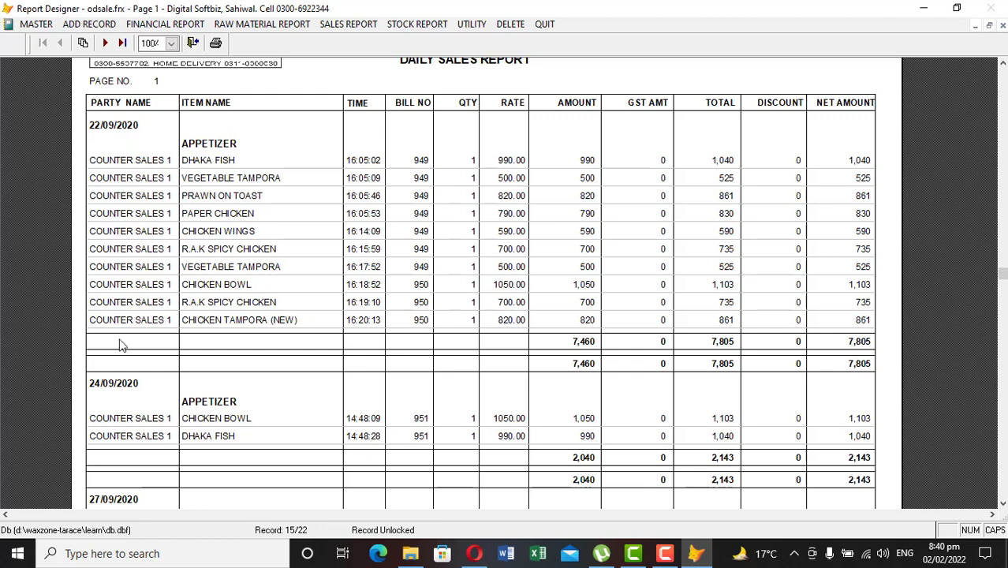
left_click(122, 43)
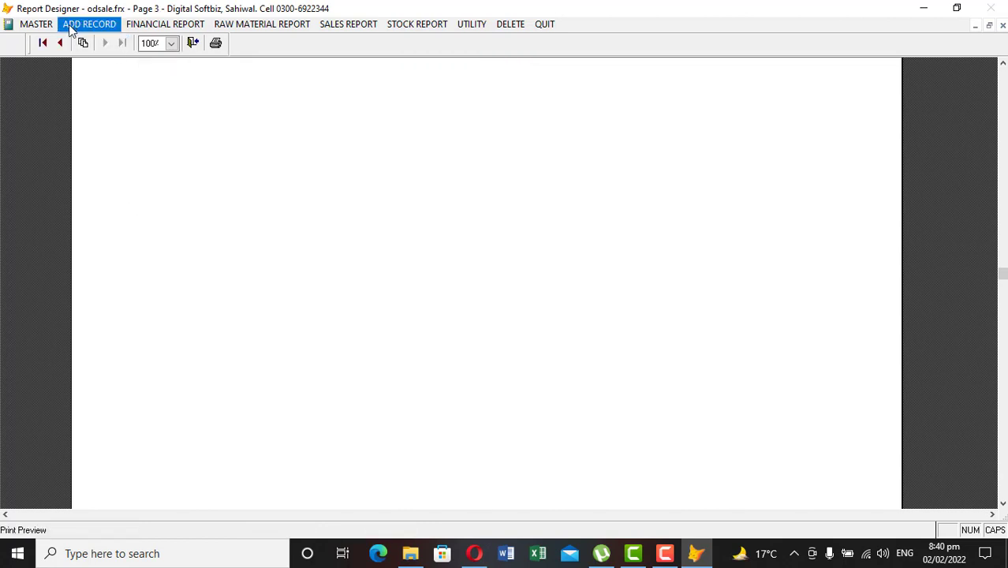
left_click(62, 42)
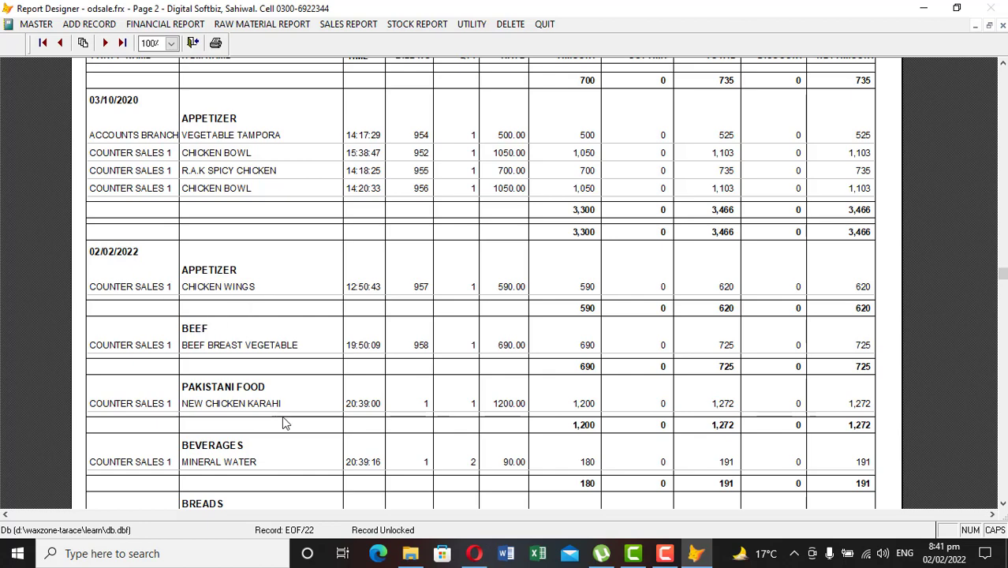
scroll(286, 430, "down", 4)
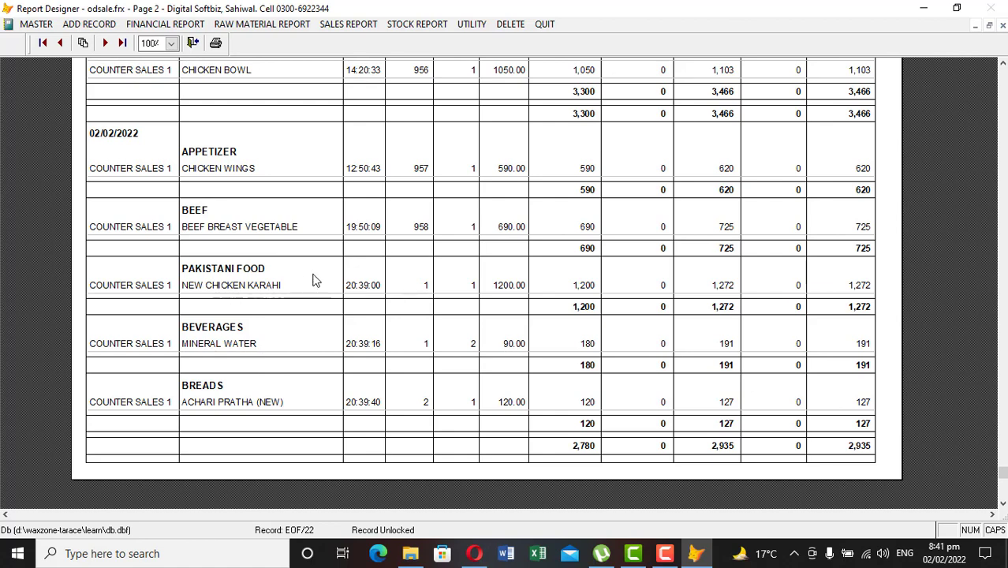
key("Escape")
Step: Preview the thermal-format daily bill summary from 02/02/2022 to 02/02/2022, check the bill amounts enlarged, and close it
left_click(336, 24)
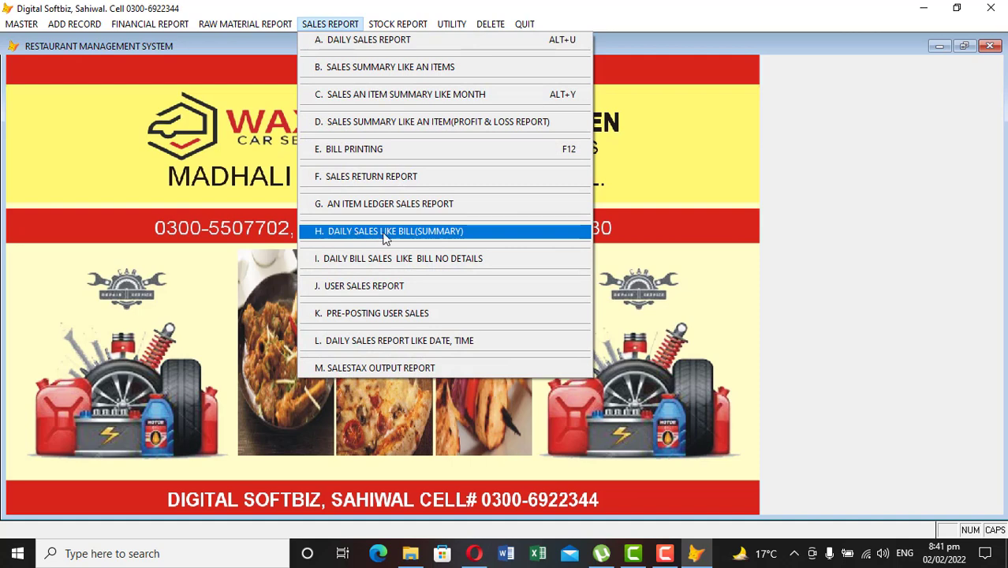
left_click(424, 231)
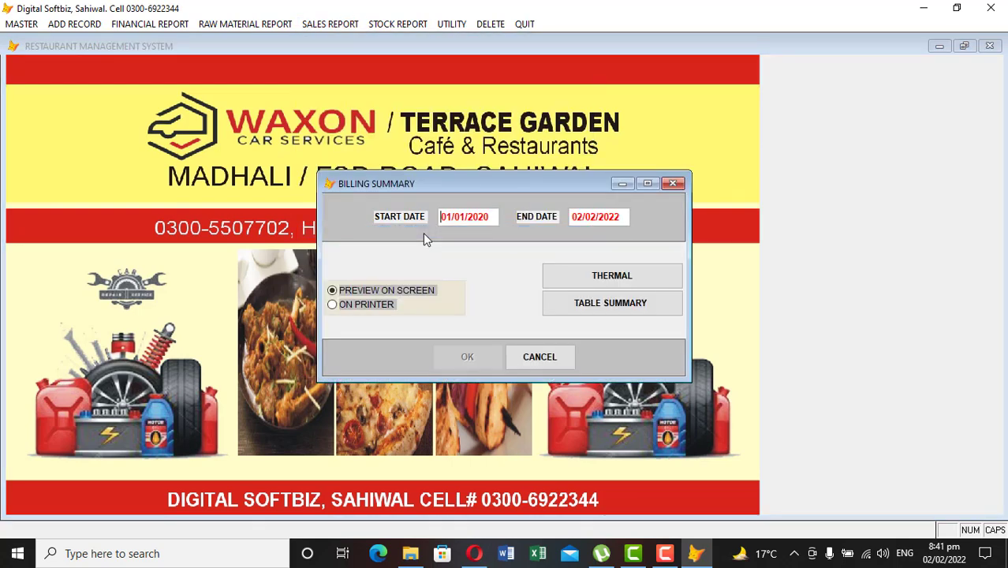
type("2/02/2022")
key("Tab")
key("Tab")
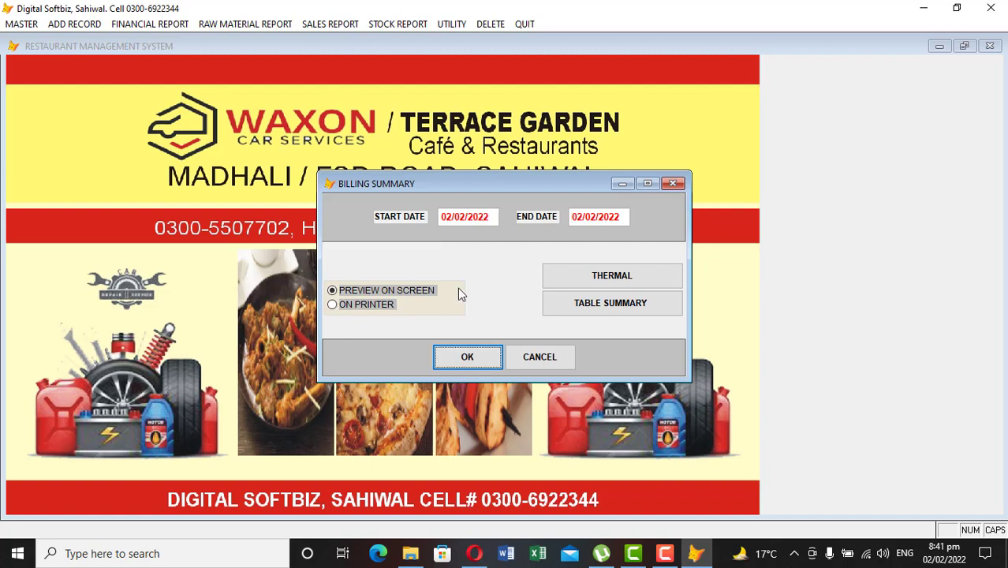
left_click(629, 280)
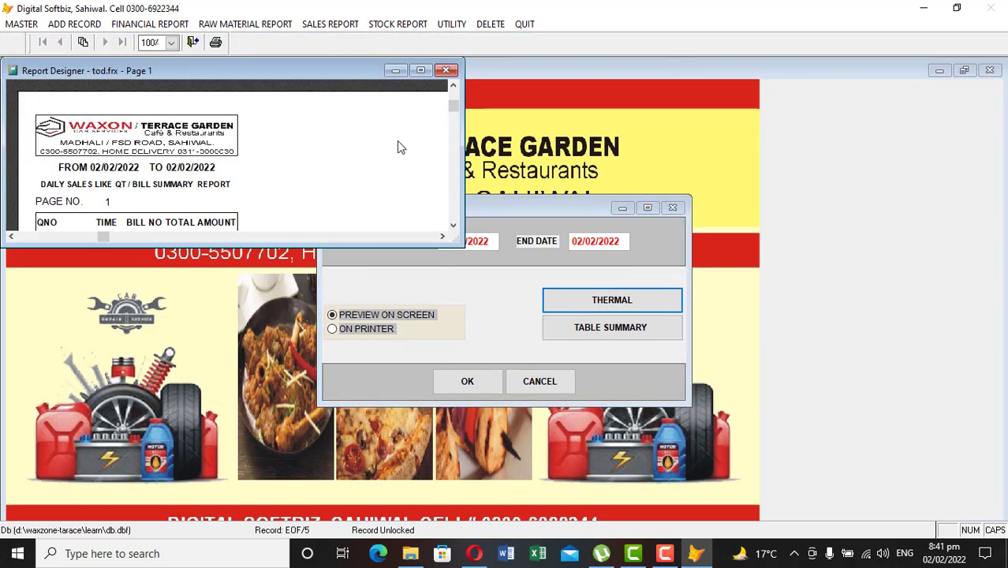
double_click(414, 74)
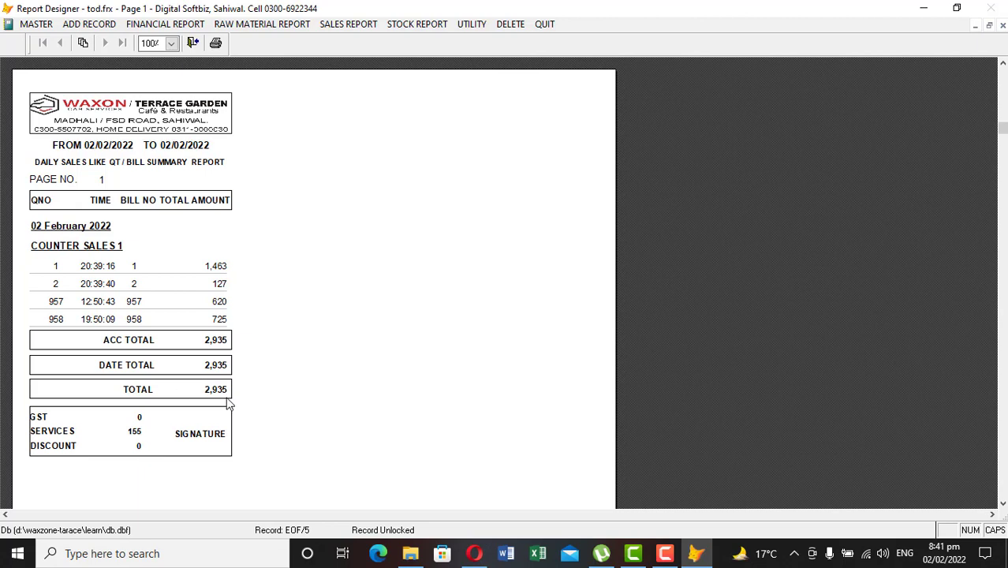
key("Escape")
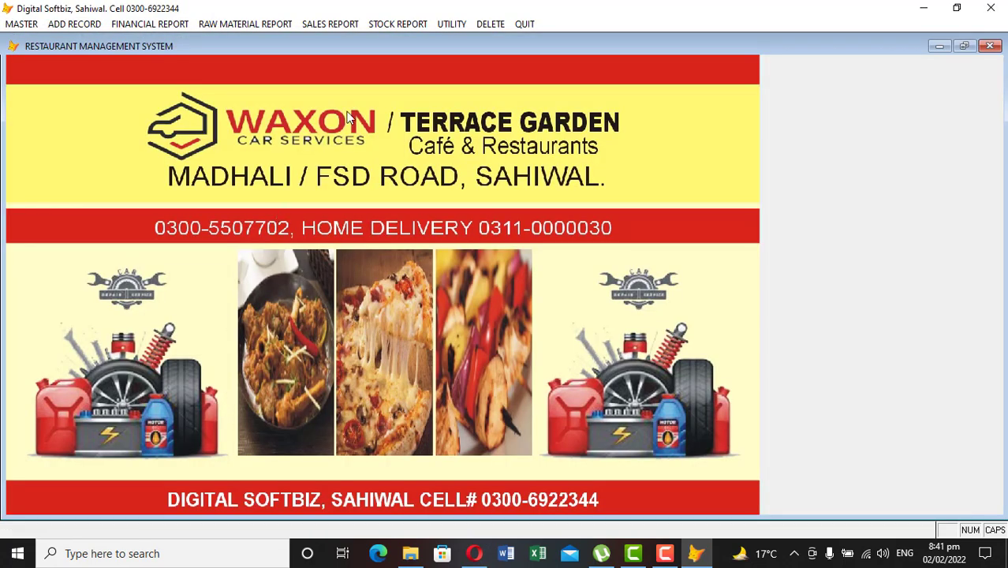
Step: Preview the raw material stock-in-hand report up to 02/02/2022, check the remaining stock, and close it
left_click(396, 24)
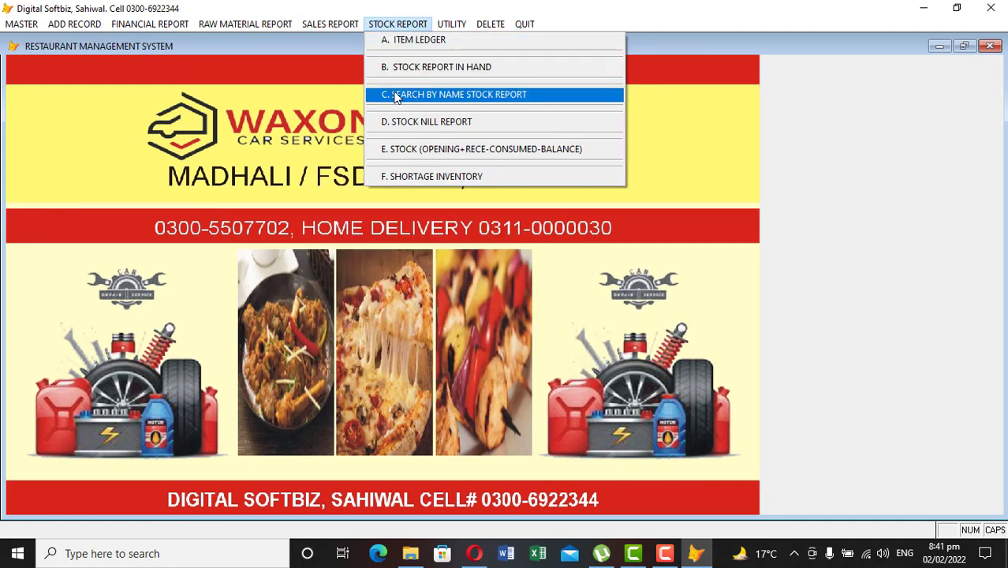
left_click(437, 71)
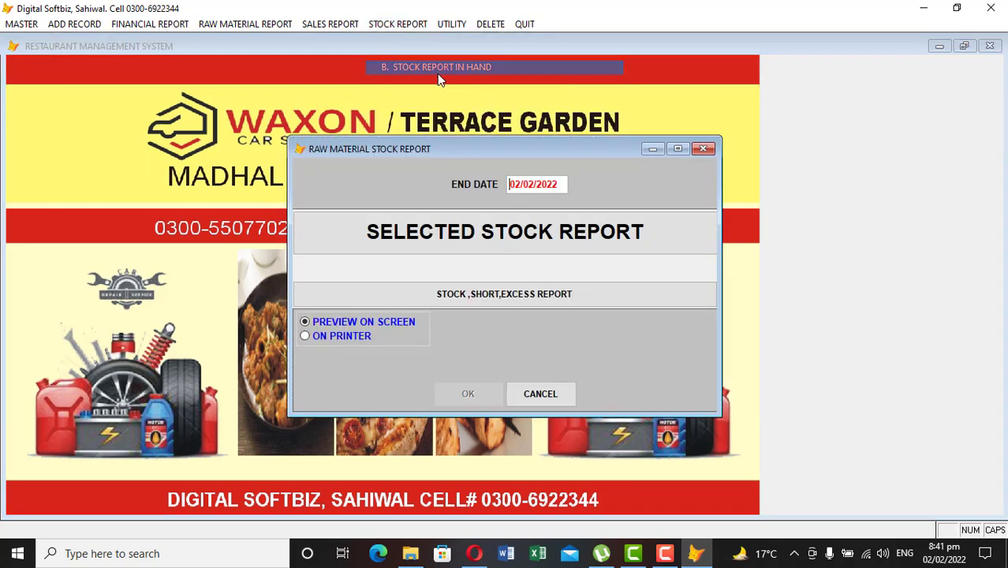
key("Return")
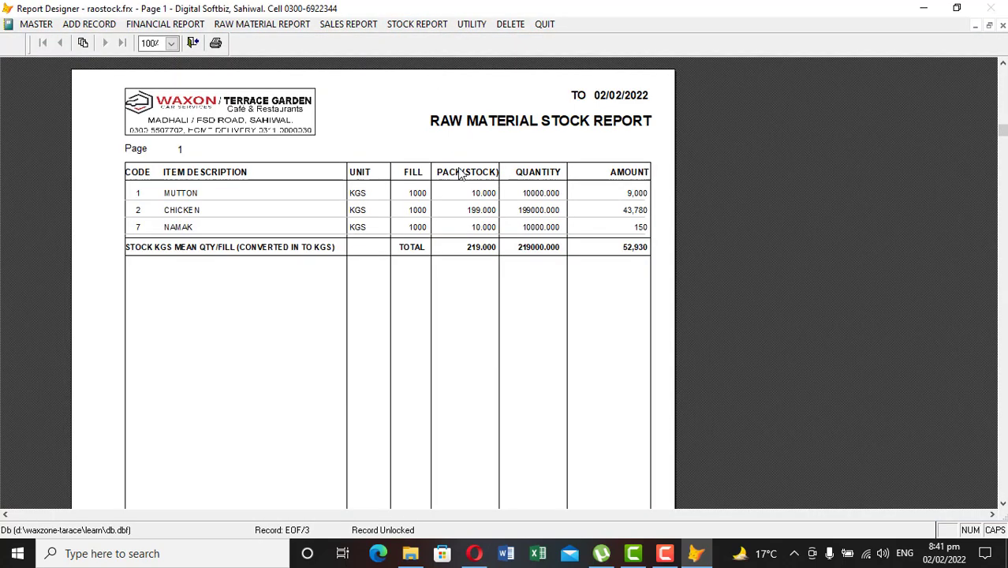
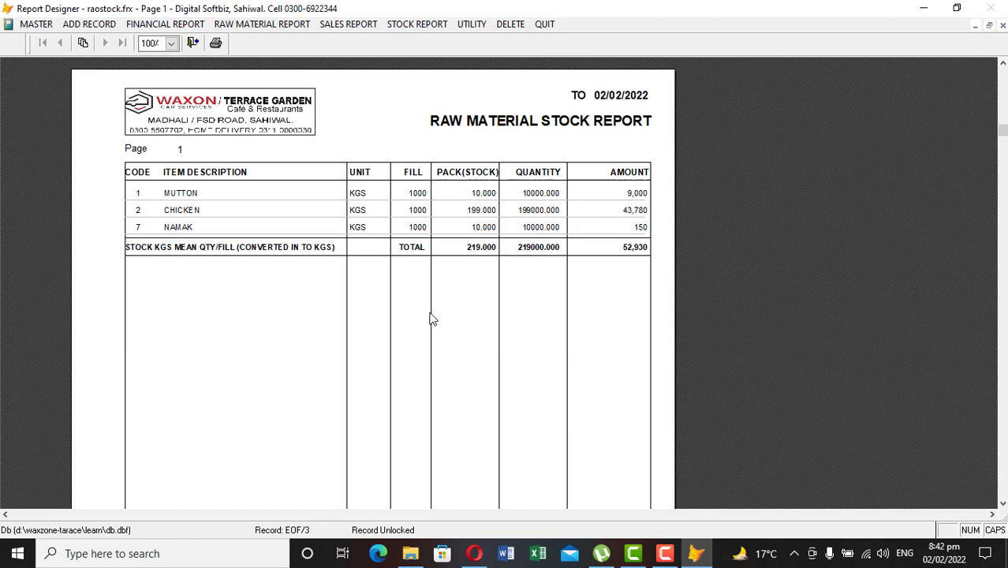
key("Escape")
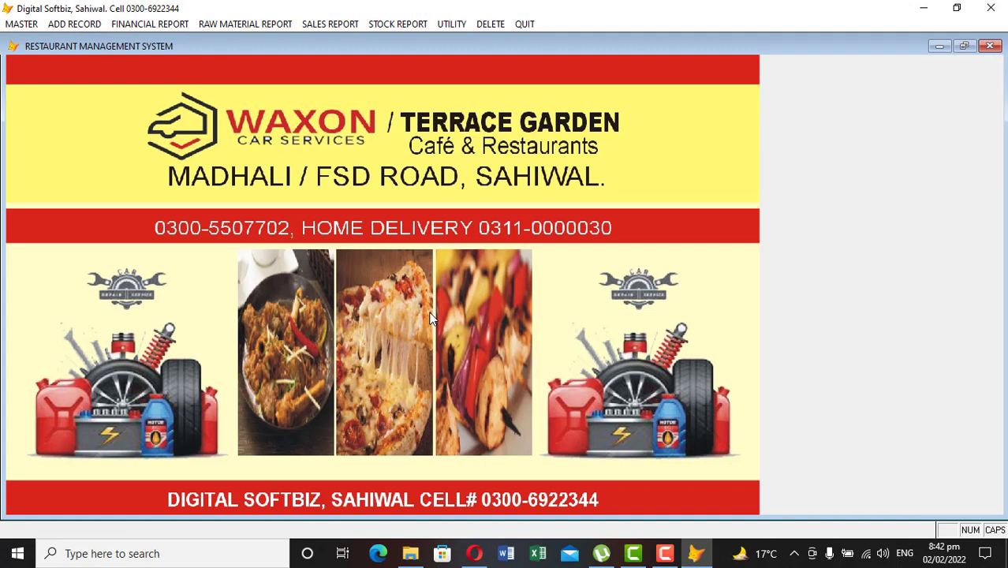
Step: Start a new recipe-based bill for table T5 with the default customer and QT number
left_click(392, 24)
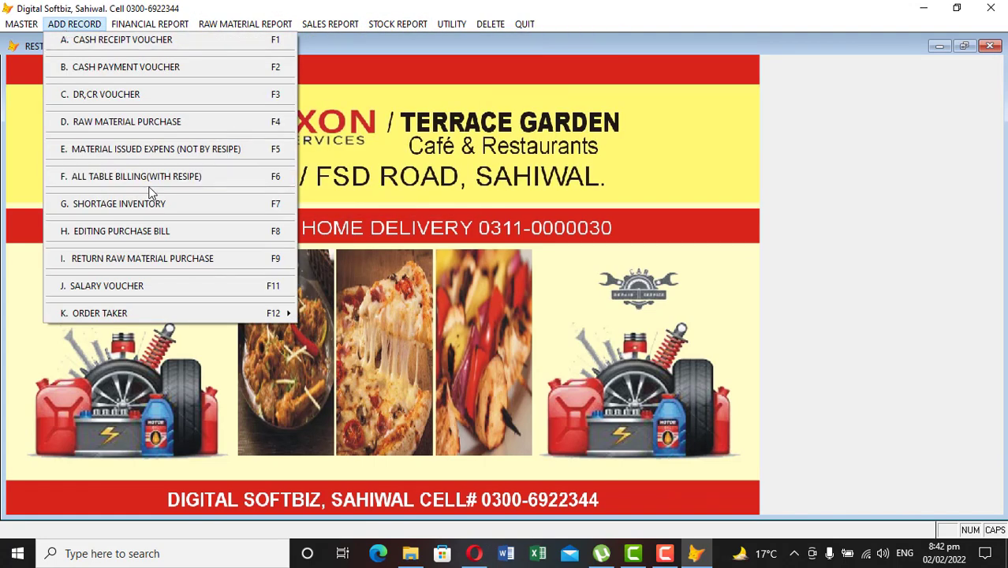
mouse_move(322, 21)
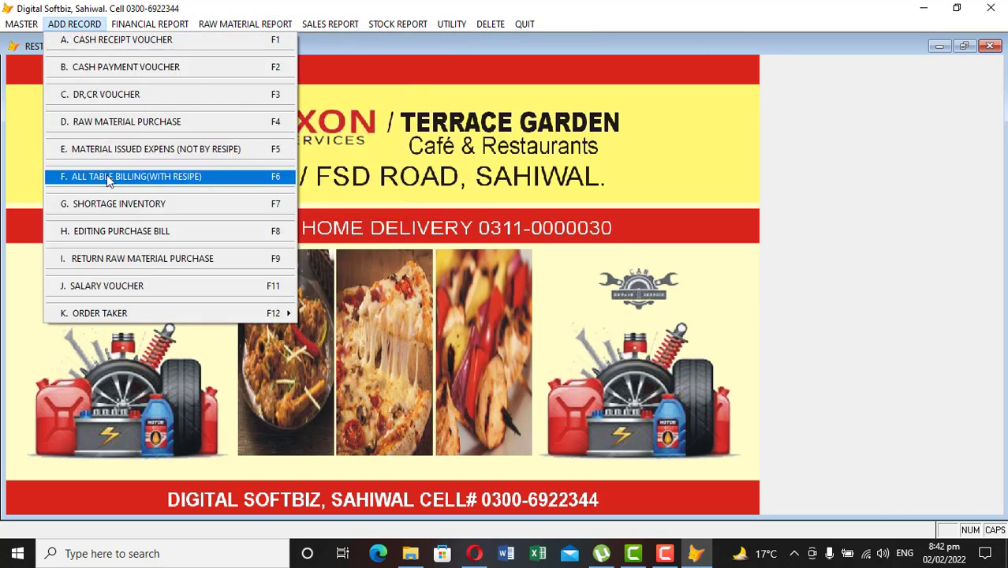
left_click(132, 178)
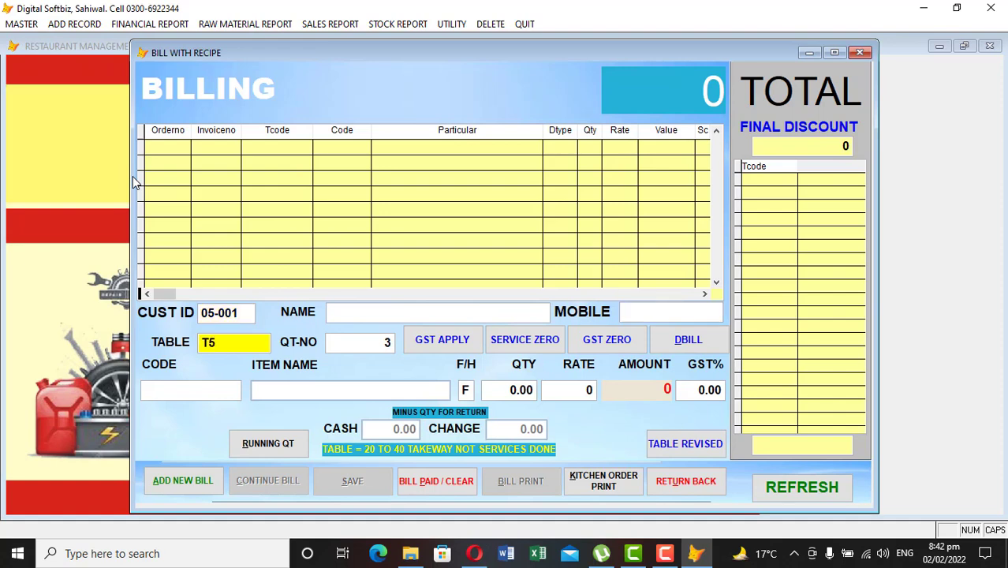
key("Return")
key("Return")
key("Return")
Step: Add New Chicken Karahi to the T5 bill as a full portion with quantity 2 and save the entry
type("NE")
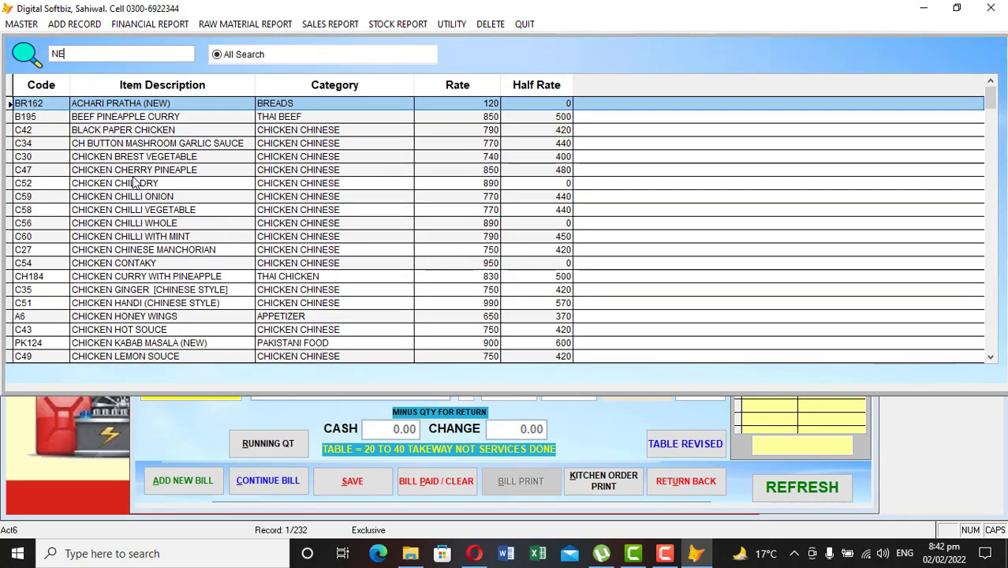
type("W CH")
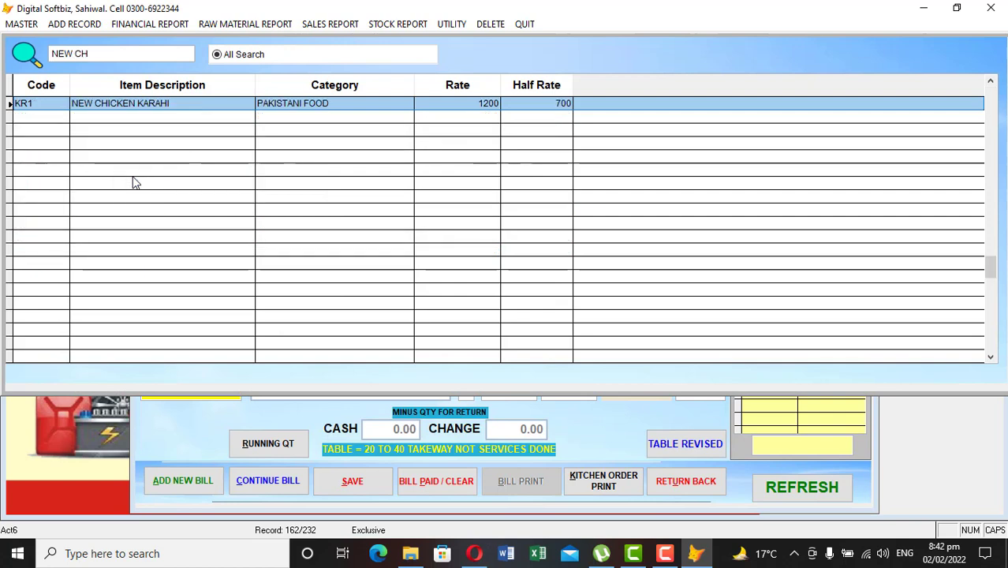
key("Return")
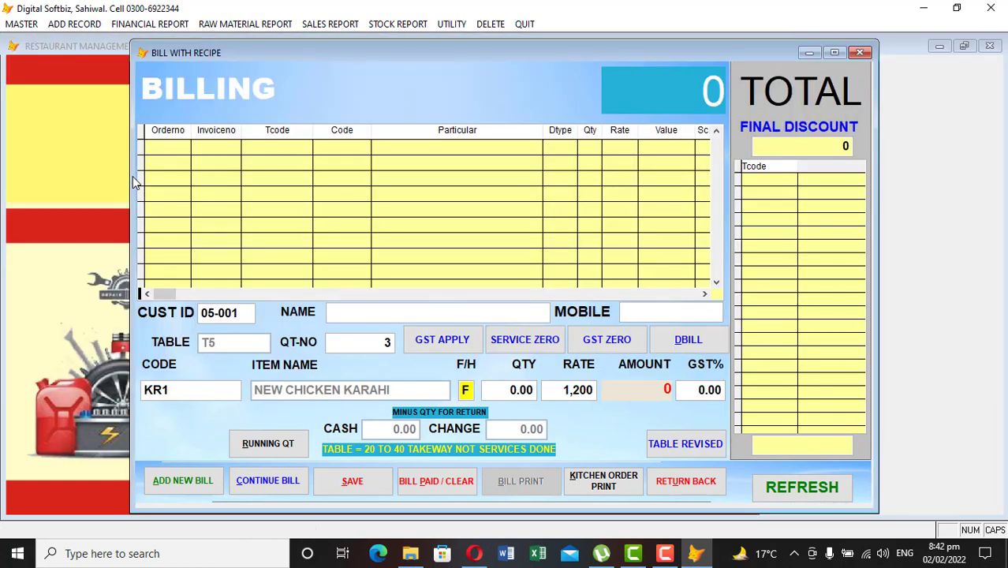
key("Return")
type("2")
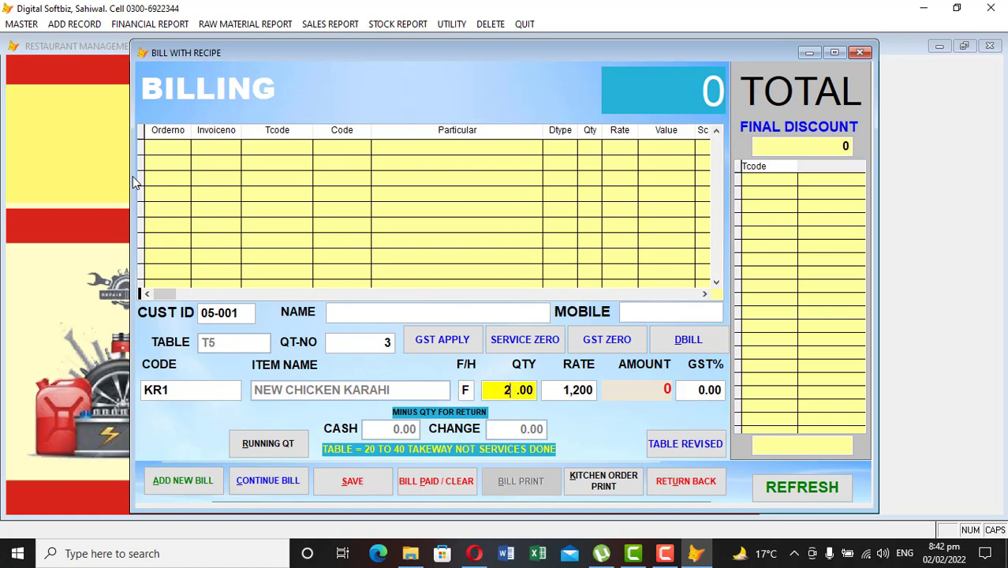
key("Return")
key("Return")
key("Return")
key("Return")
key("Return")
key("Return")
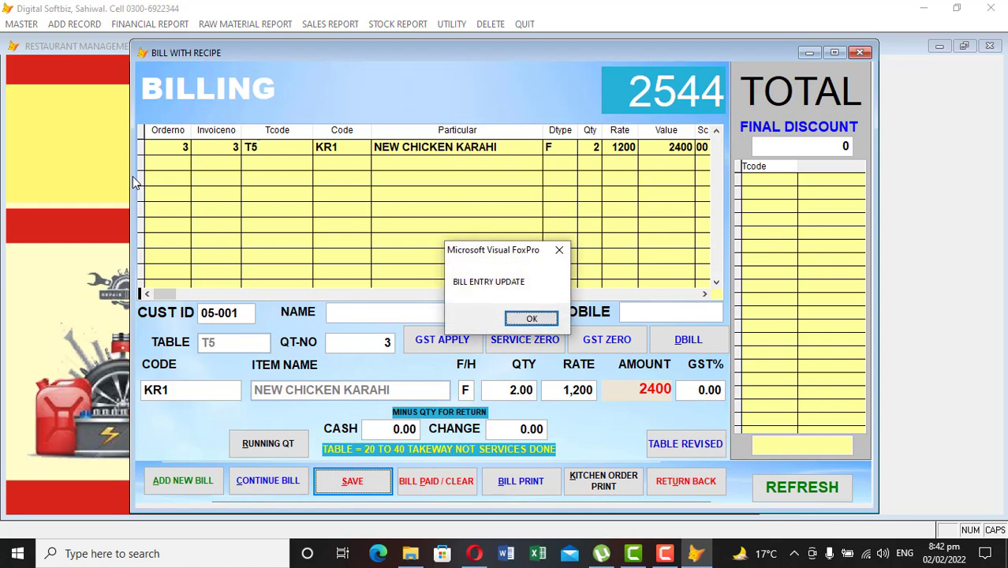
key("Return")
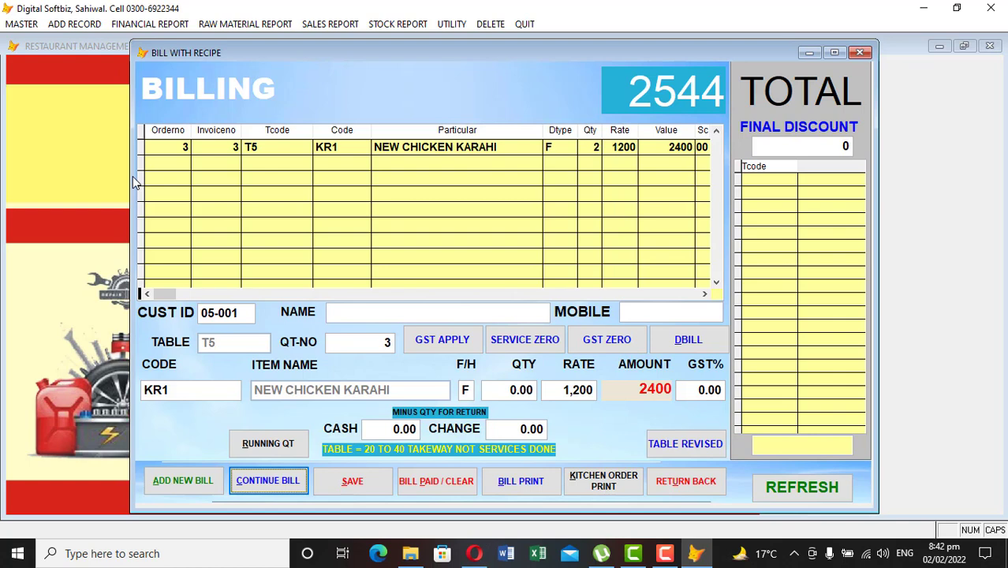
Step: Record a return of one full-portion New Chicken Karahi on the T5 bill with quantity -1 and save the entry
key("Return")
type("NEW CHI")
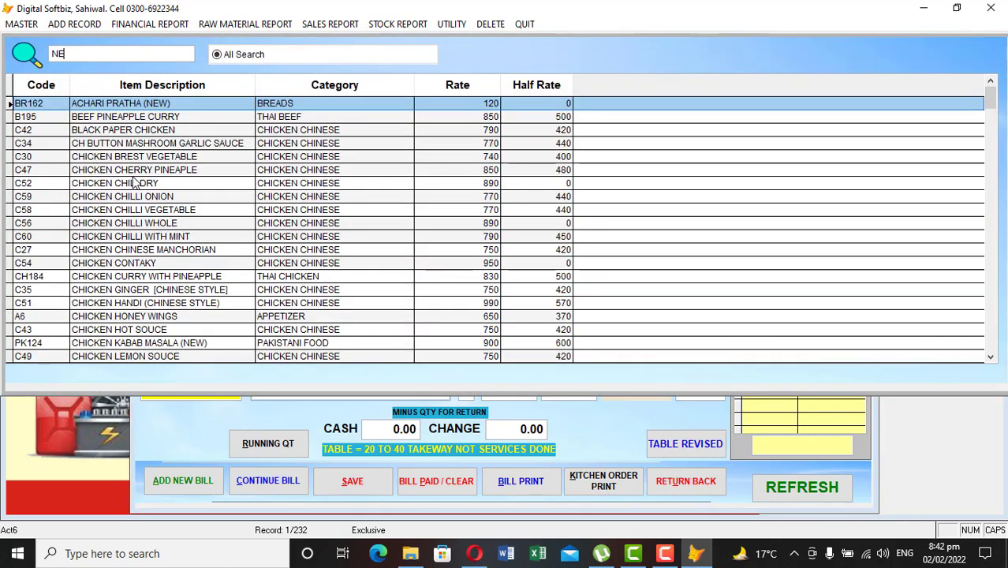
key("Return")
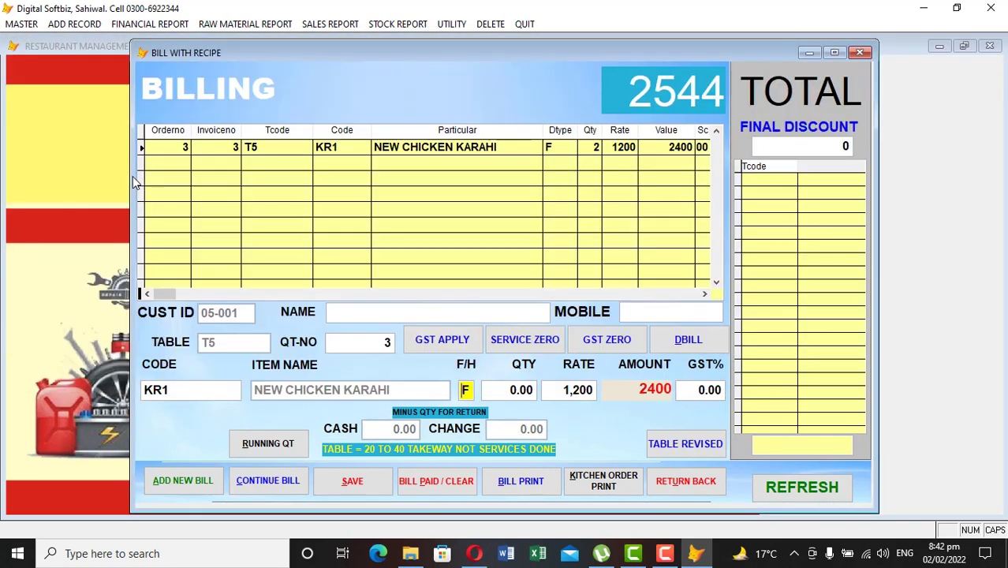
key("Return")
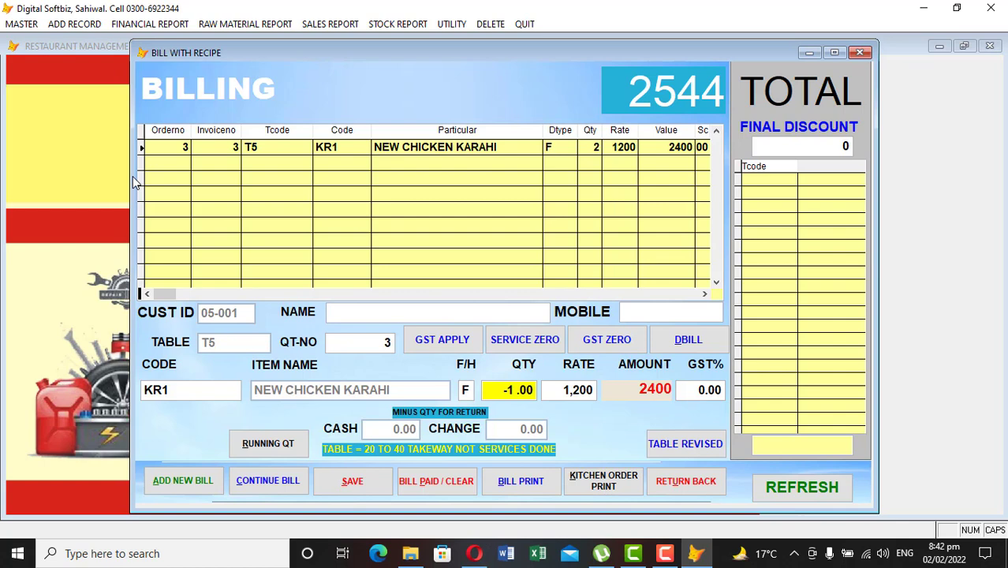
key("Return")
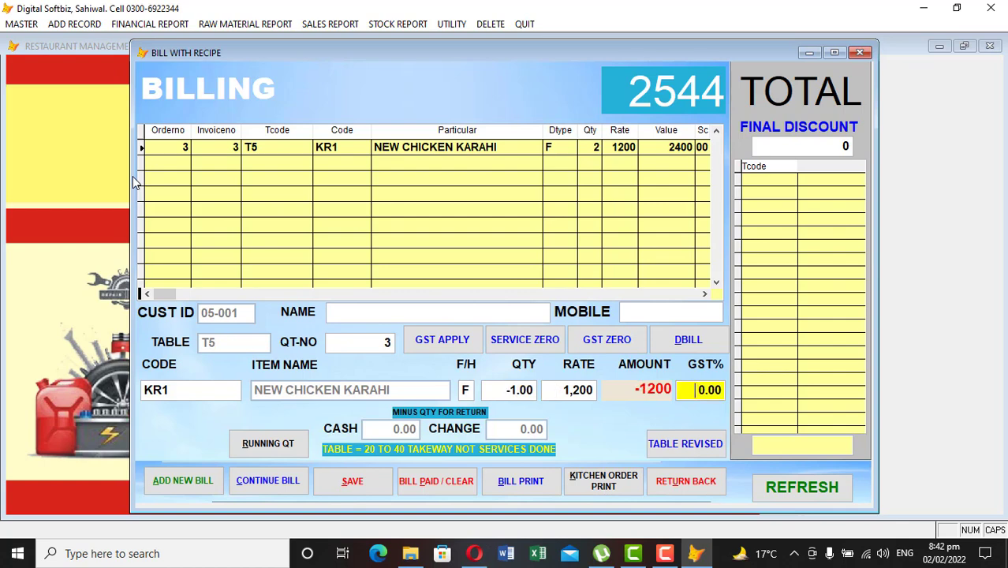
key("Return")
key("Return")
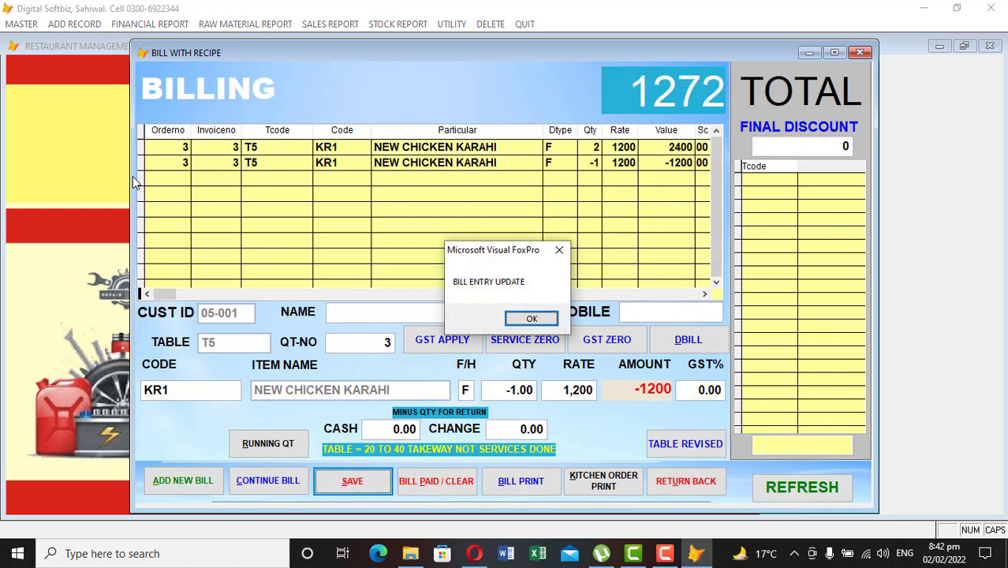
key("Return")
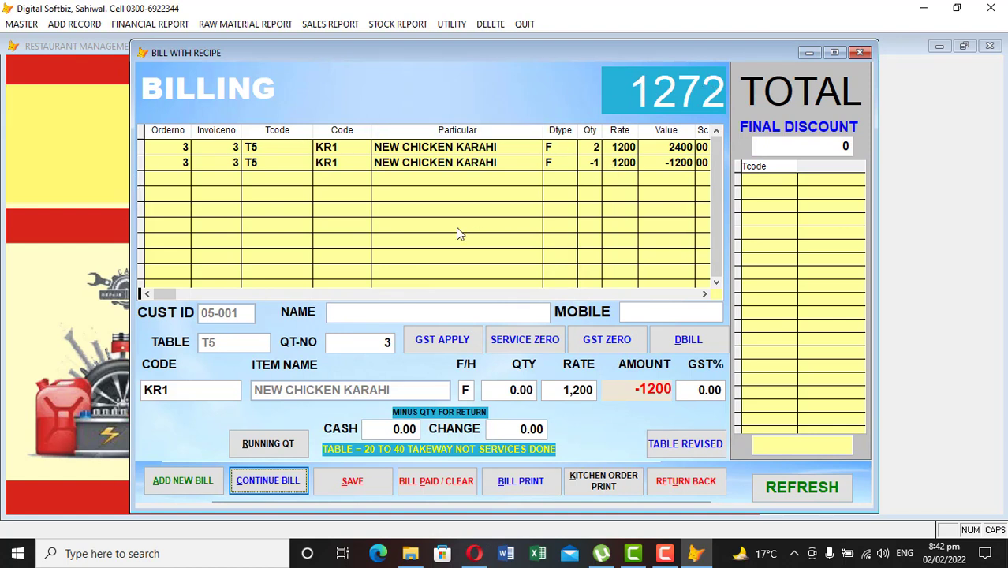
Step: Continue the T5 bill and search the items for TIK to choose Chicken Tikka Botti
key("Return")
key("Return")
type("BB")
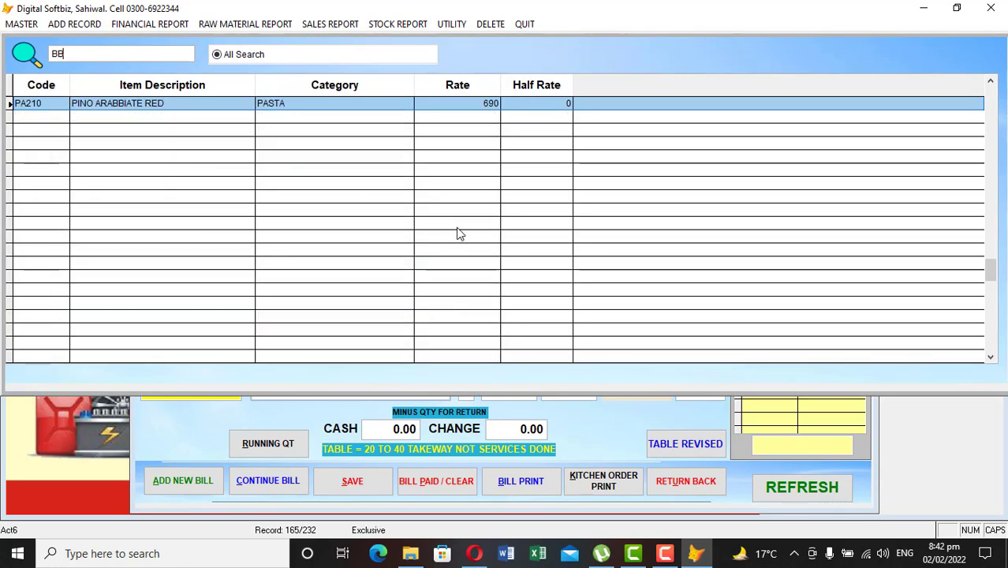
key("BackSpace")
key("BackSpace")
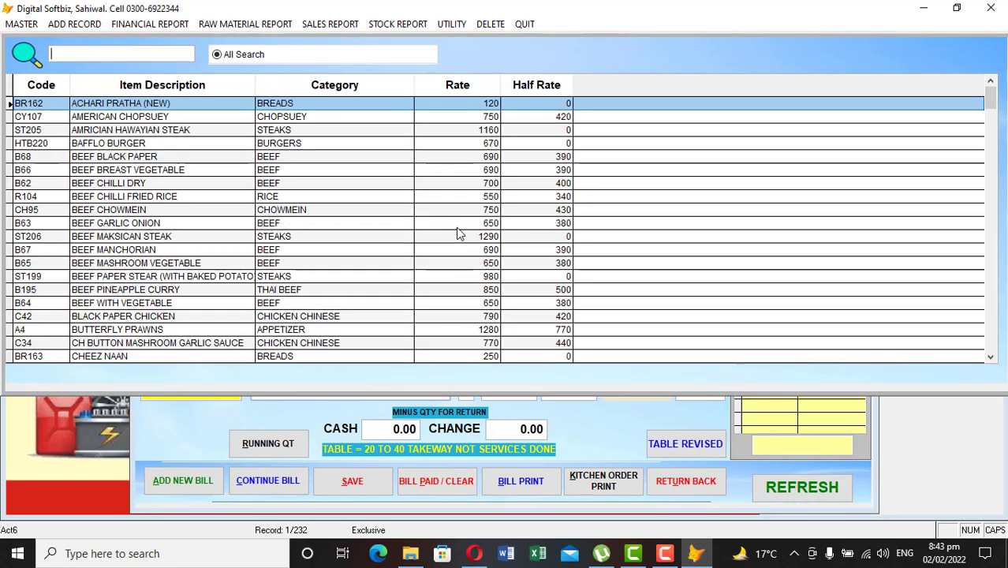
type("TIK")
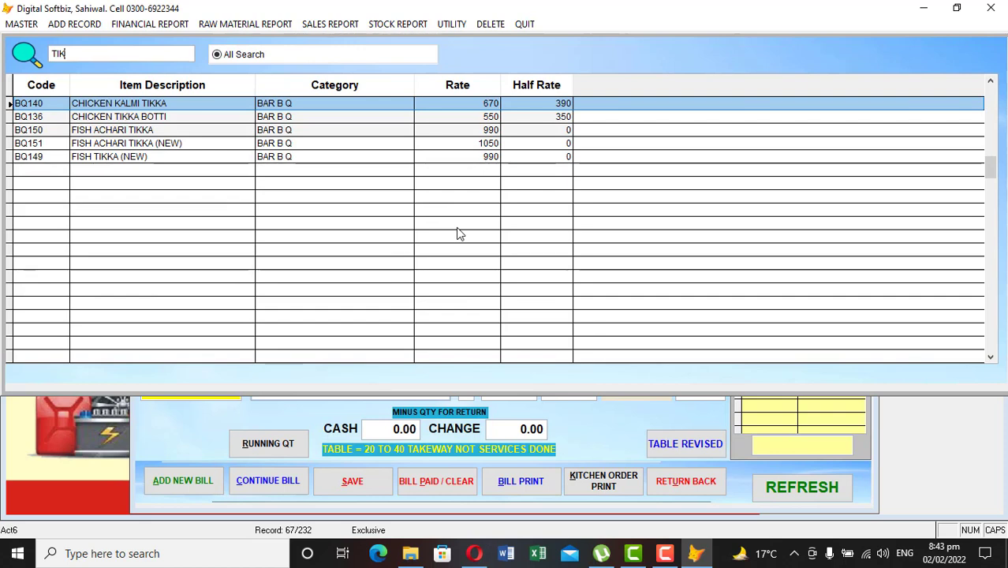
key("Down")
key("Return")
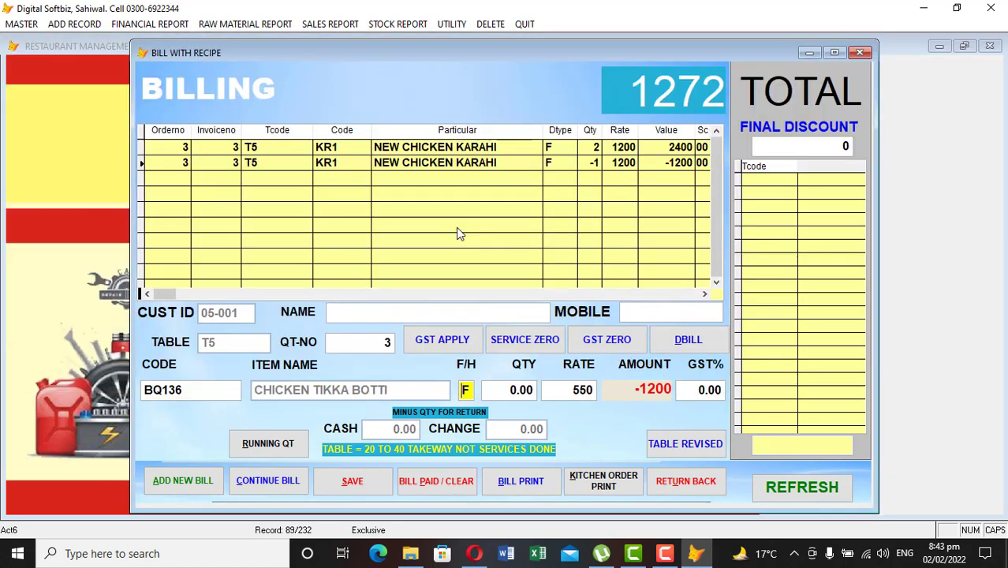
Step: Enter the Chicken Tikka Botti as a full portion with quantity 2 and save the bill entry
key("Return")
type("2")
key("Return")
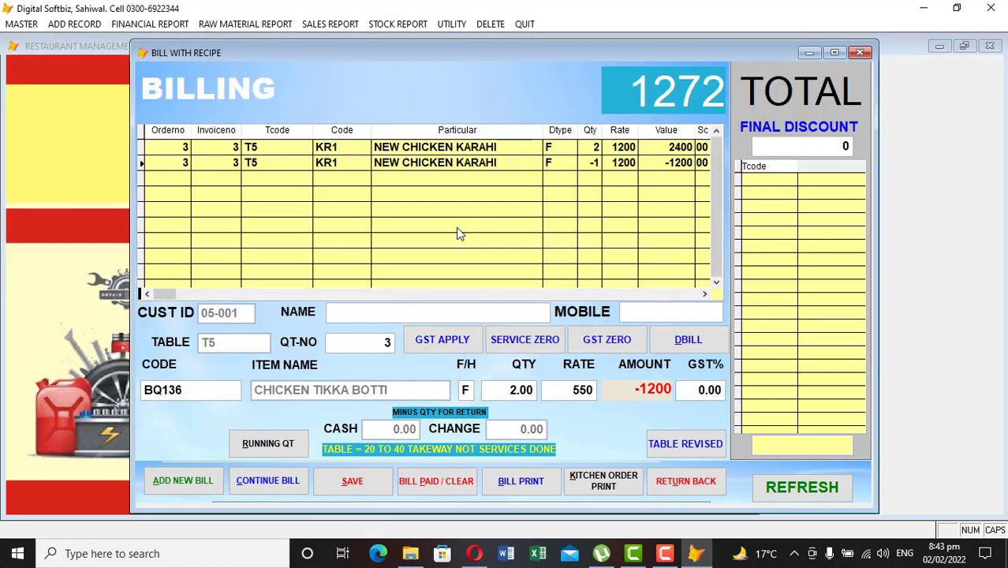
key("Return")
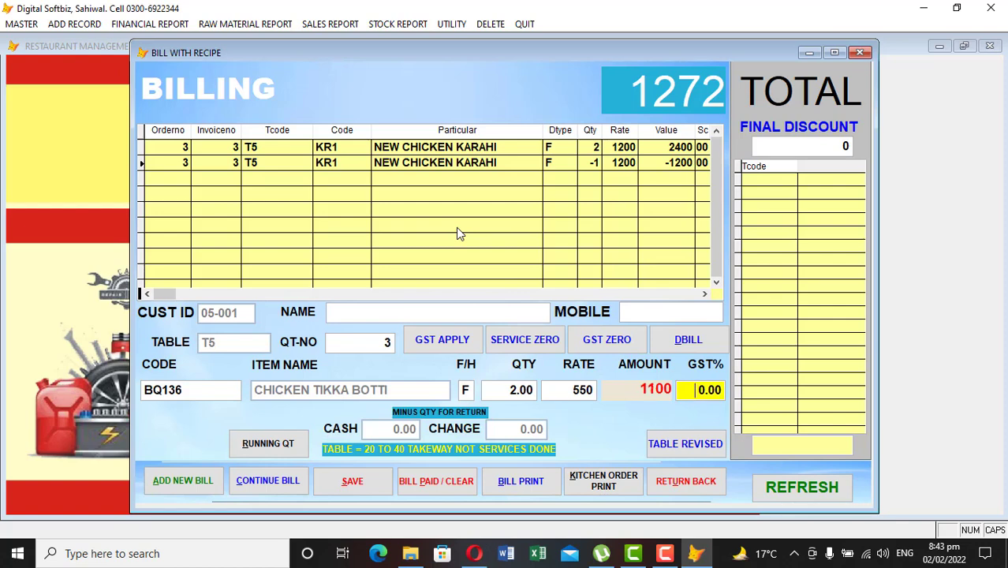
key("Return")
key("Return")
key("Return")
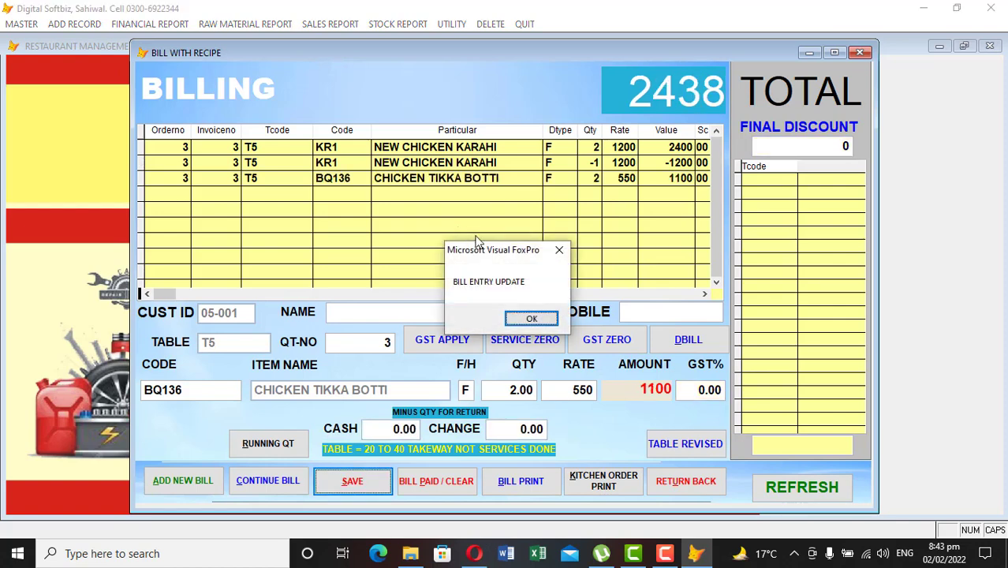
left_click(527, 317)
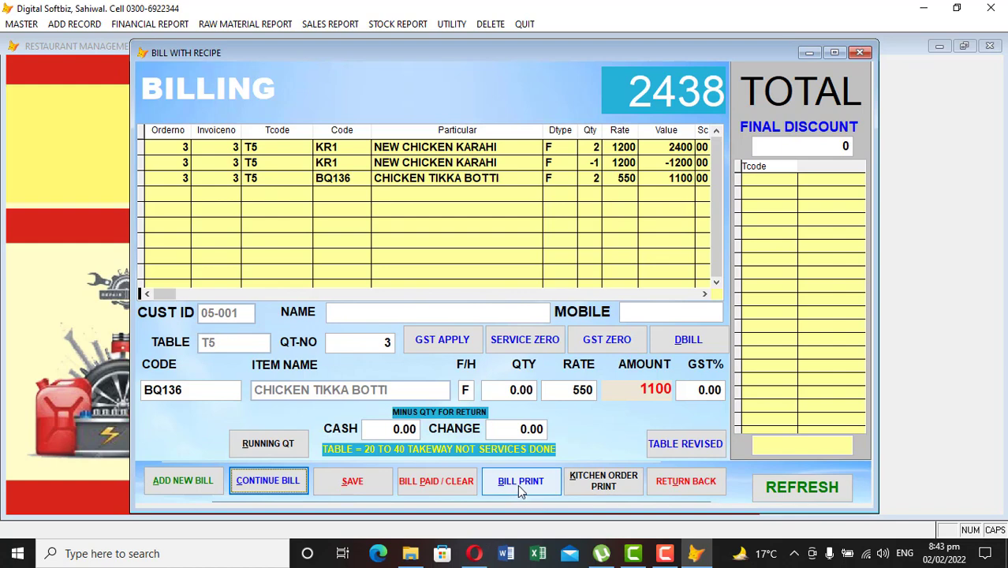
Step: Mark the T5 bill as paid and cleared, and close the billing form
left_click(456, 488)
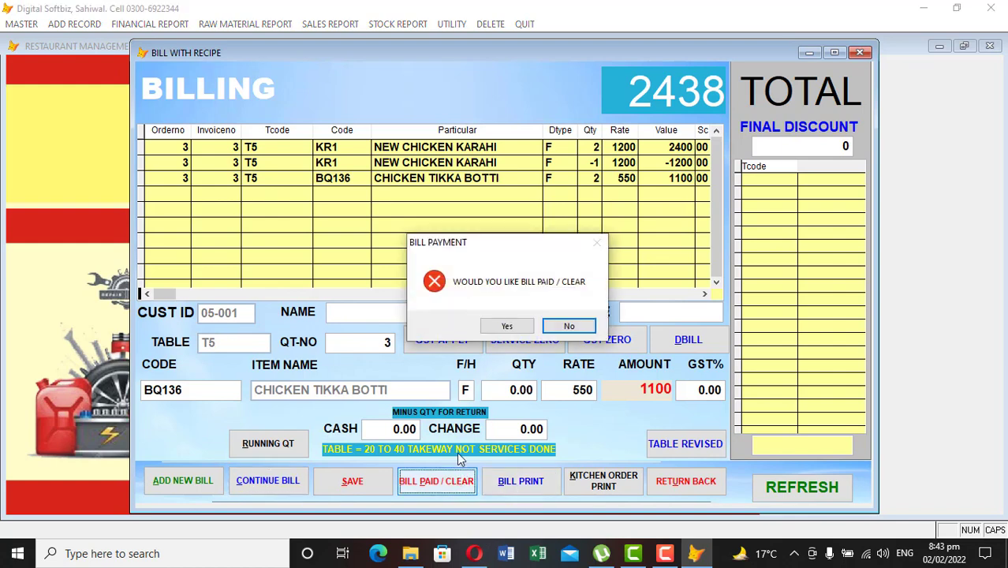
left_click(528, 325)
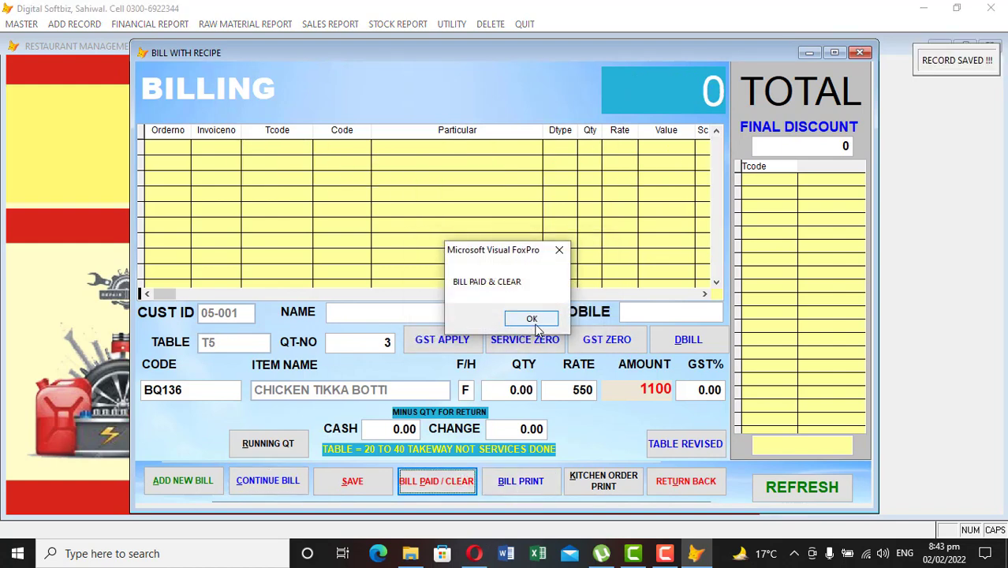
left_click(530, 318)
left_click(668, 483)
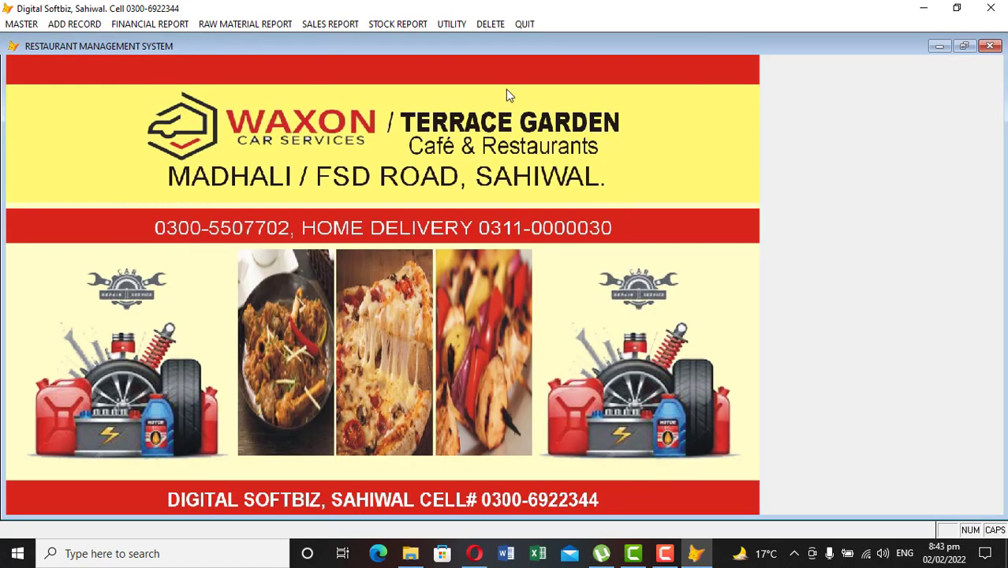
Step: Transfer the sales data to the main program
left_click(441, 24)
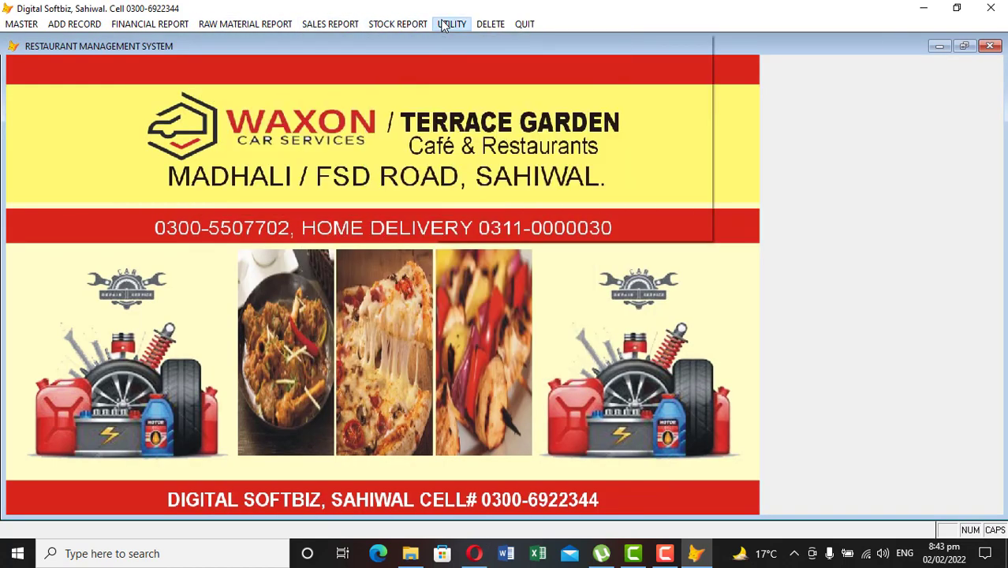
left_click(504, 173)
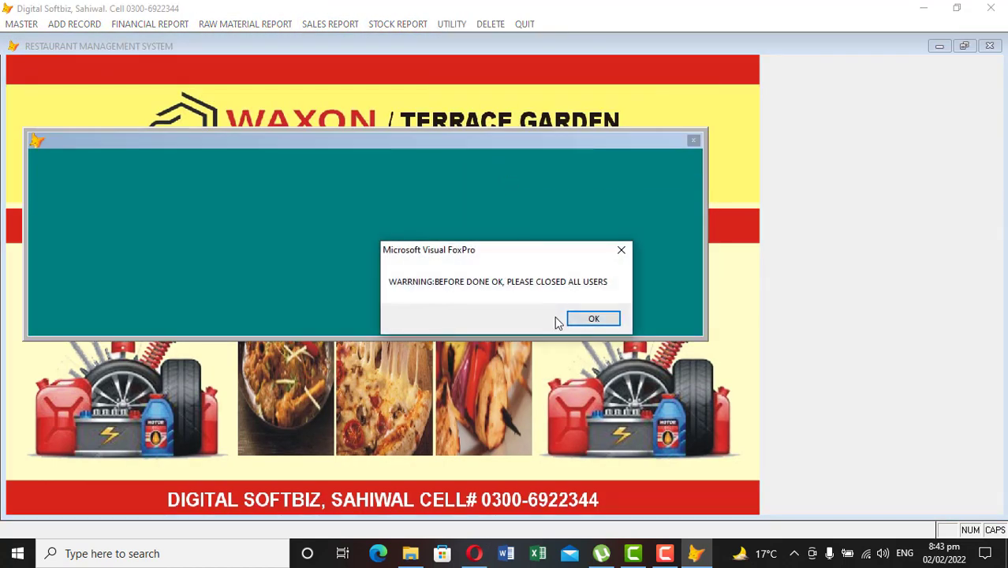
left_click(595, 322)
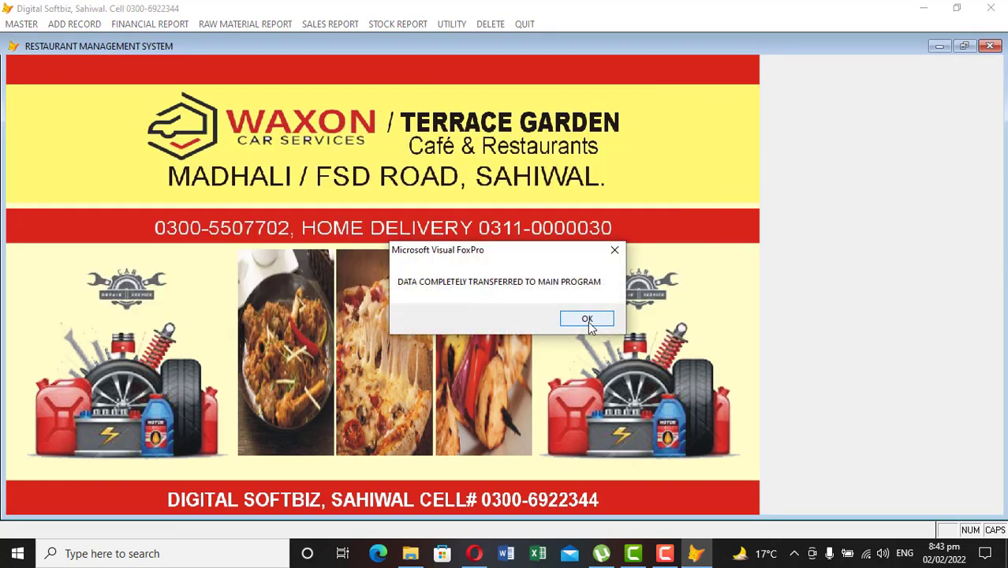
left_click(587, 321)
Step: Preview the daily sales report up to 02/02/2022, check the sold and returned items, and close it
left_click(277, 24)
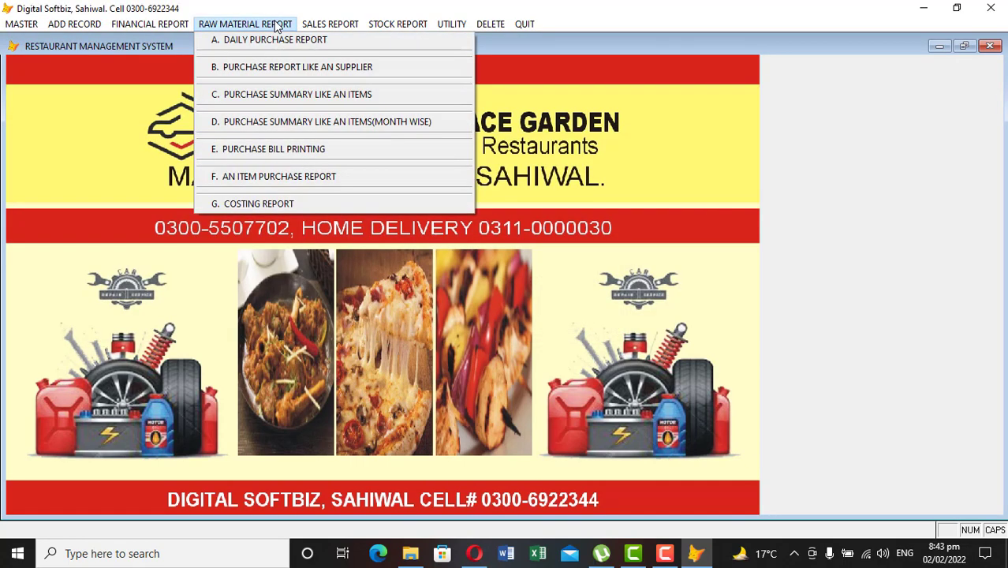
mouse_move(309, 25)
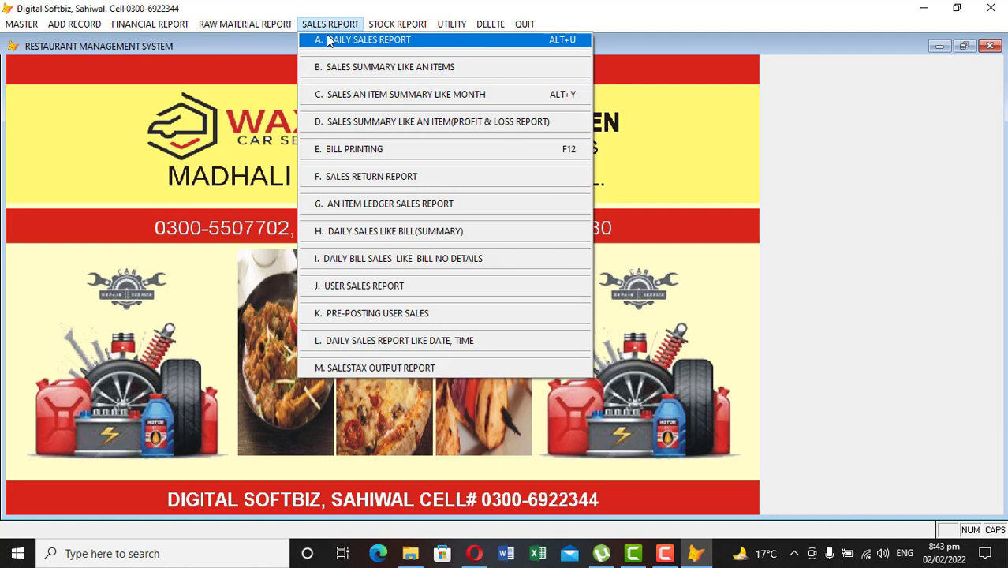
left_click(330, 41)
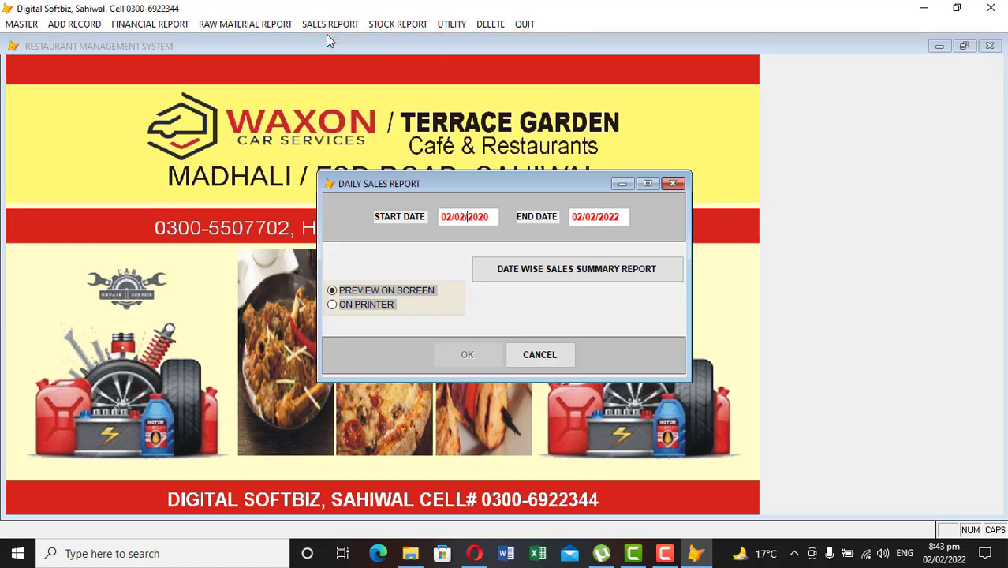
key("Return")
key("Return")
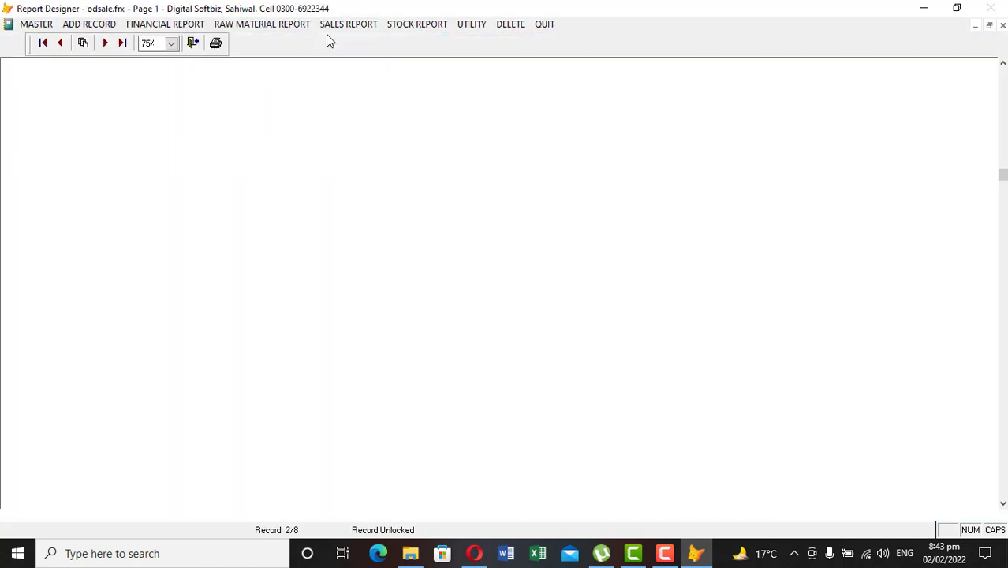
scroll(260, 323, "down", 3)
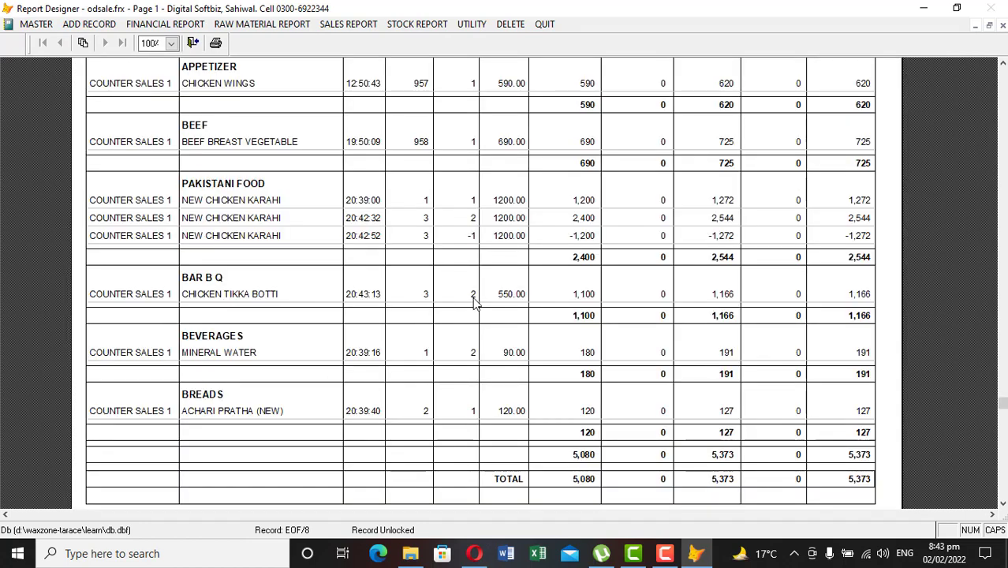
key("Escape")
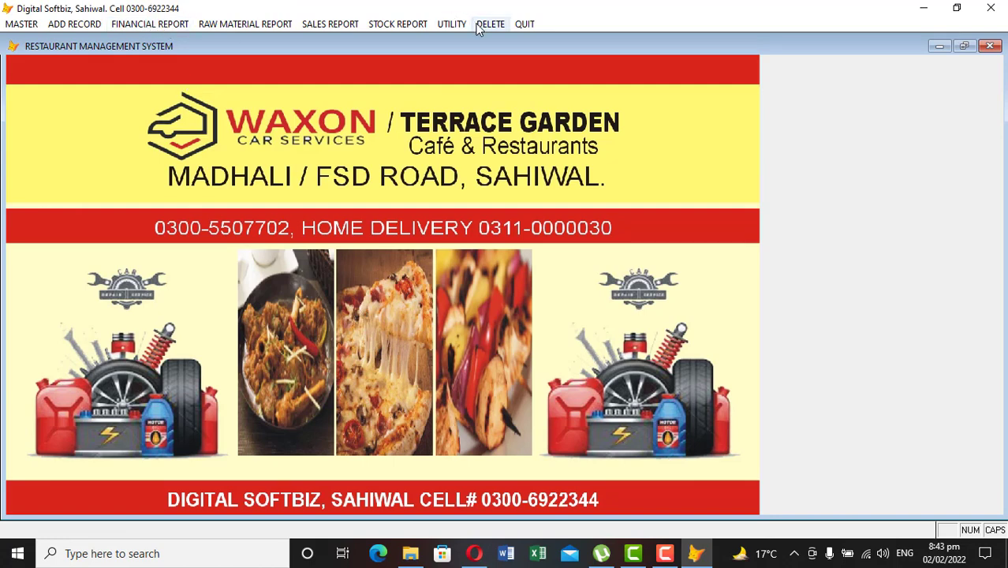
Step: Preview the chicken supplier's ledger from 01/01/2020 to 02/02/2022, check its transactions and balance, and close it
left_click(119, 24)
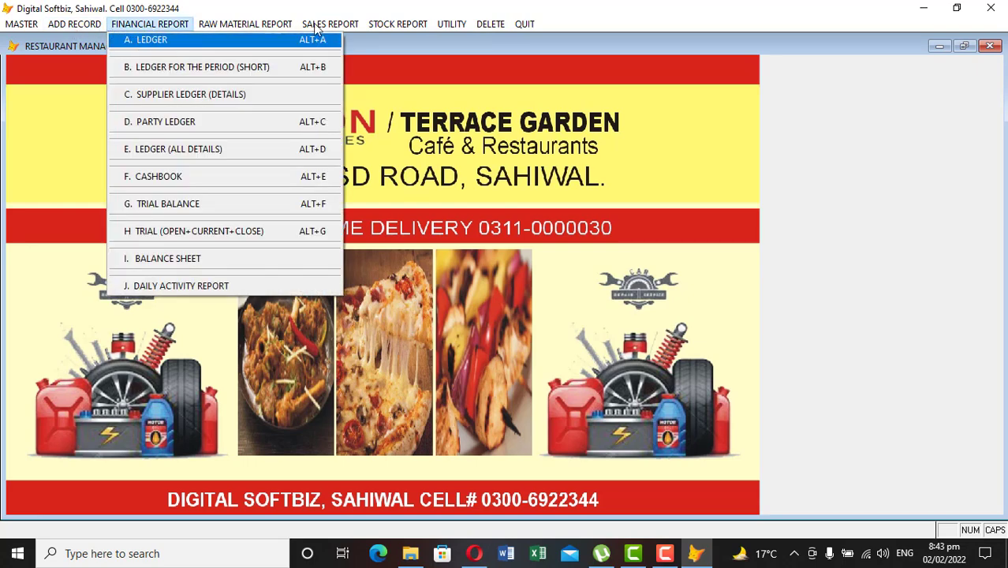
mouse_move(386, 28)
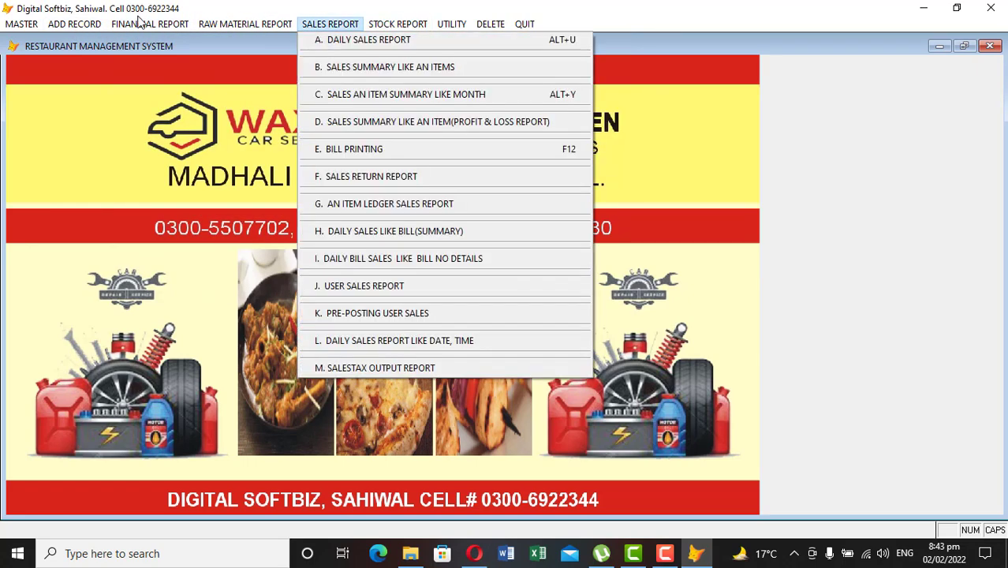
mouse_move(142, 24)
left_click(150, 40)
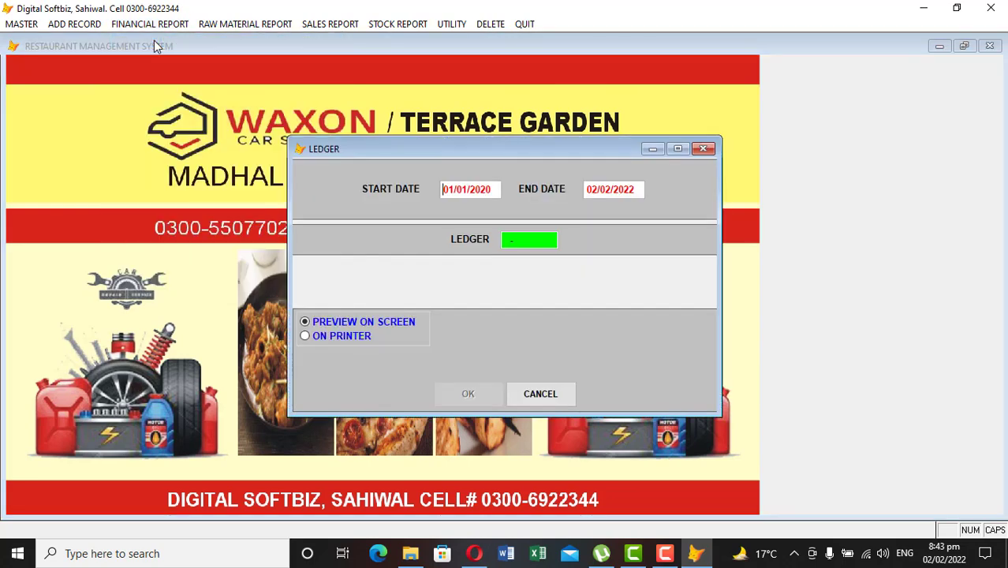
key("Return")
type("IM")
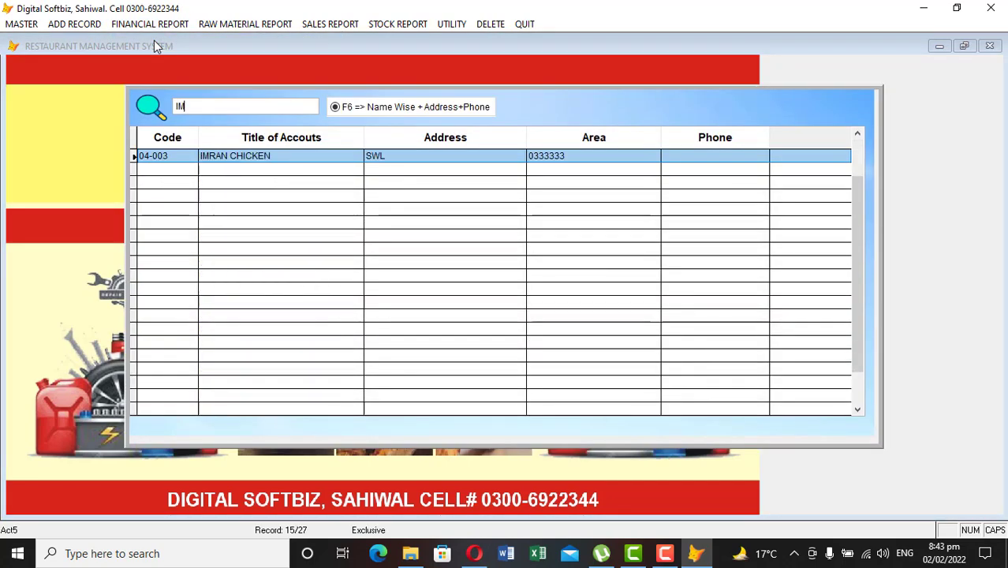
key("Return")
key("Return")
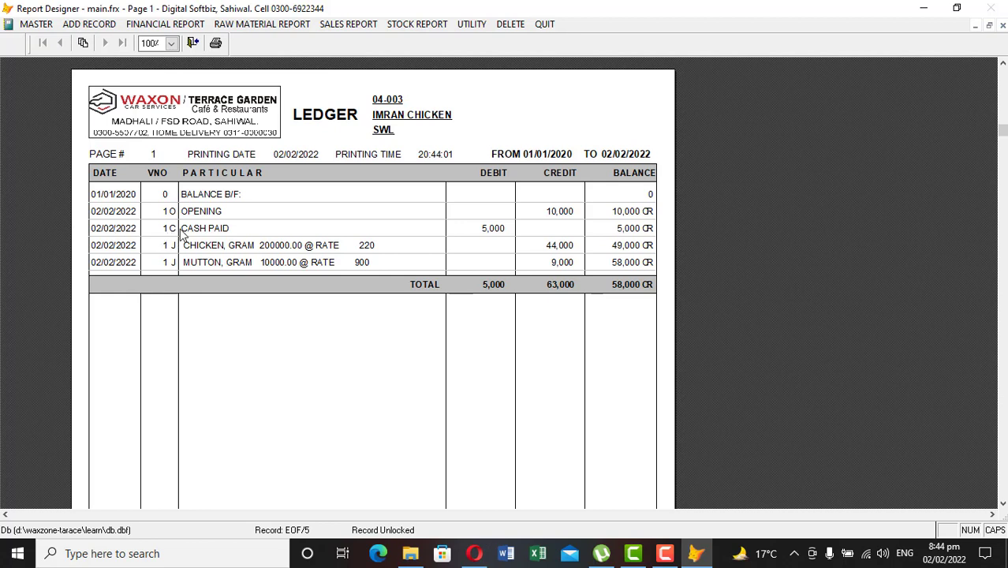
key("Escape")
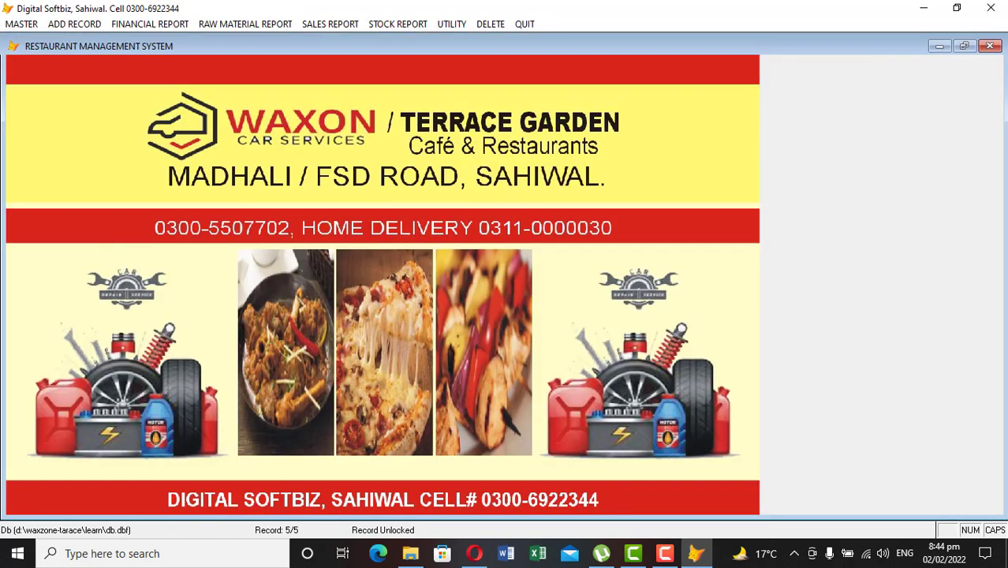
Step: Delete type C voucher number 1 dated 02/02/2022, closing the record listing and confirming the deletion
left_click(491, 25)
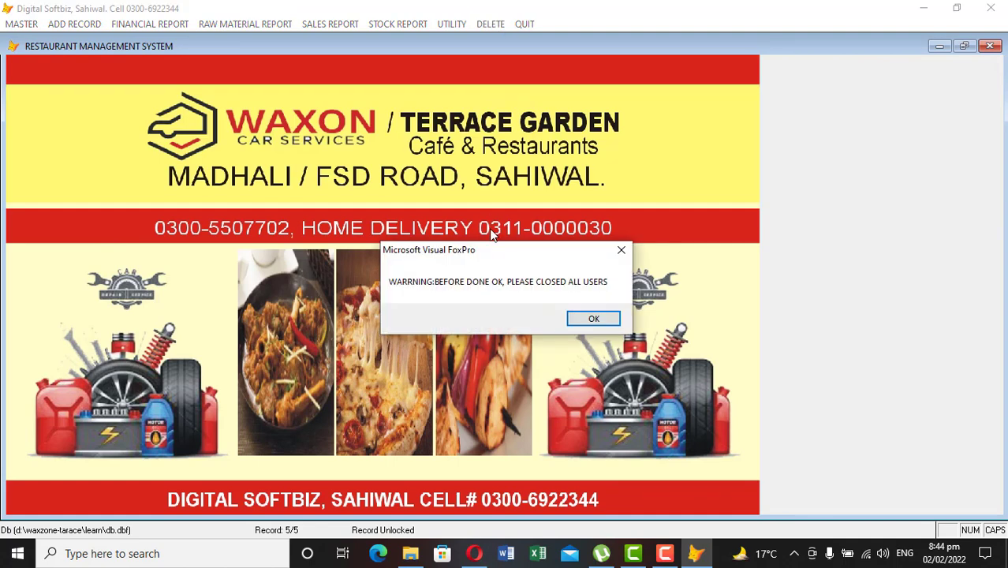
left_click(584, 318)
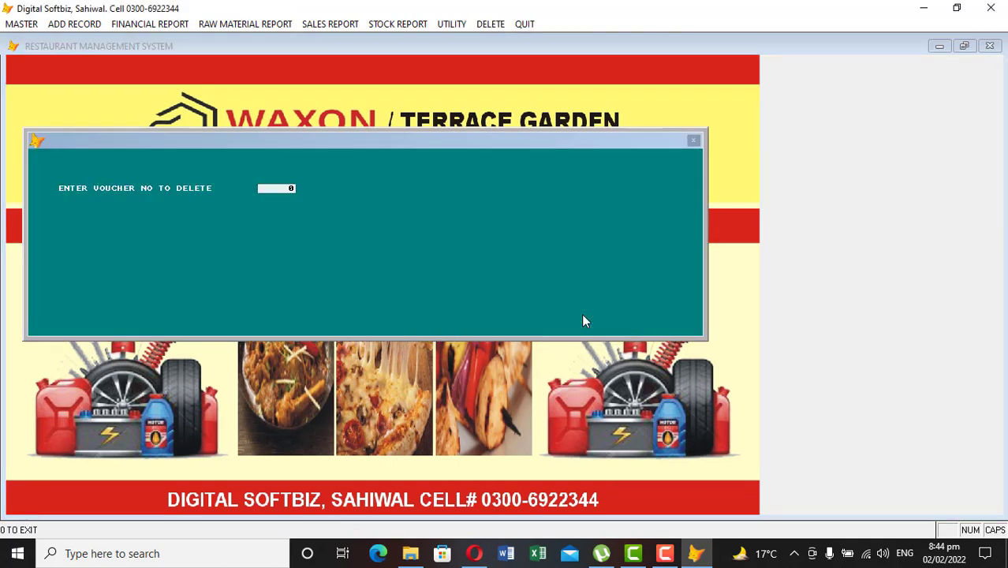
key("Return")
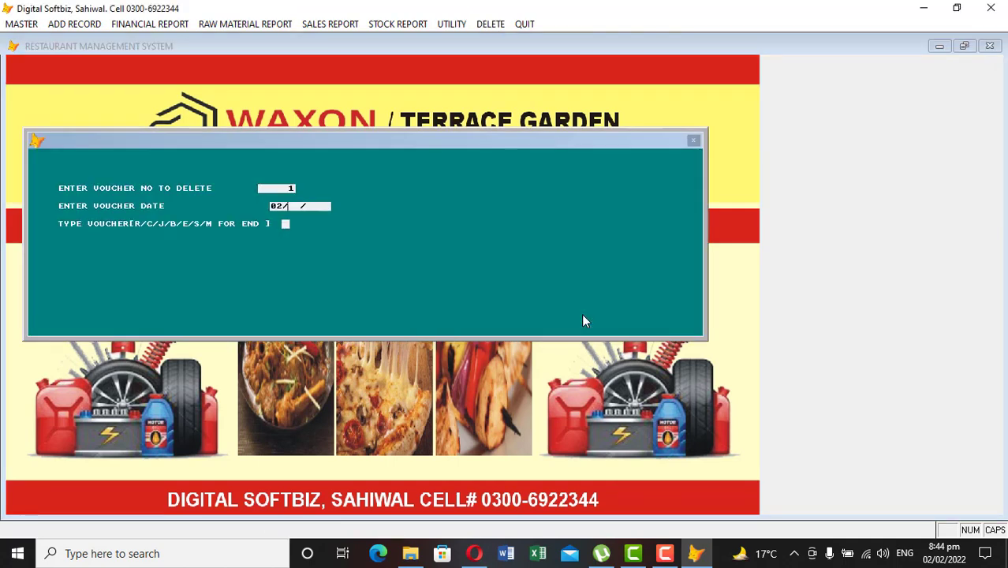
type("02/02/2022")
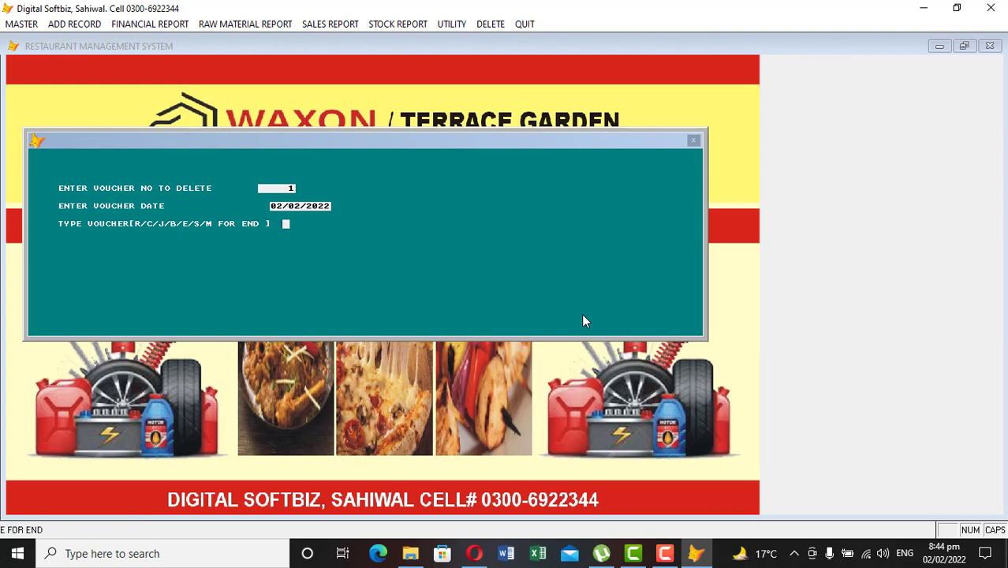
key("Return")
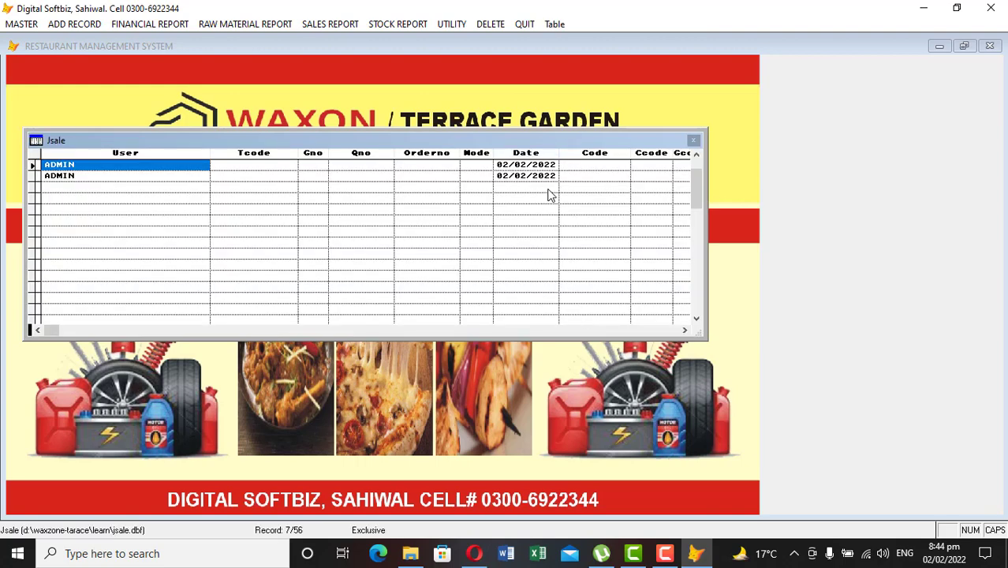
key("Escape")
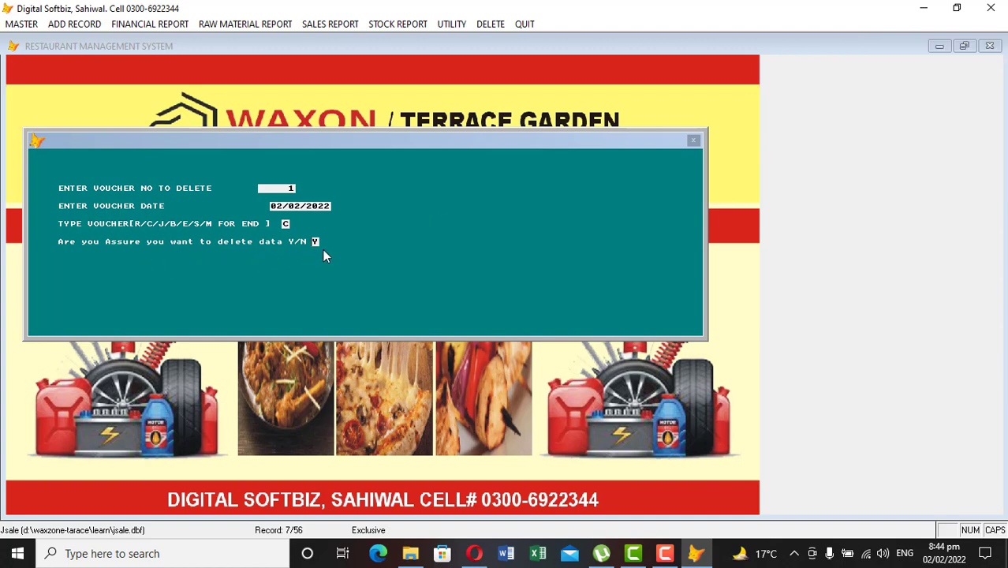
key("Return")
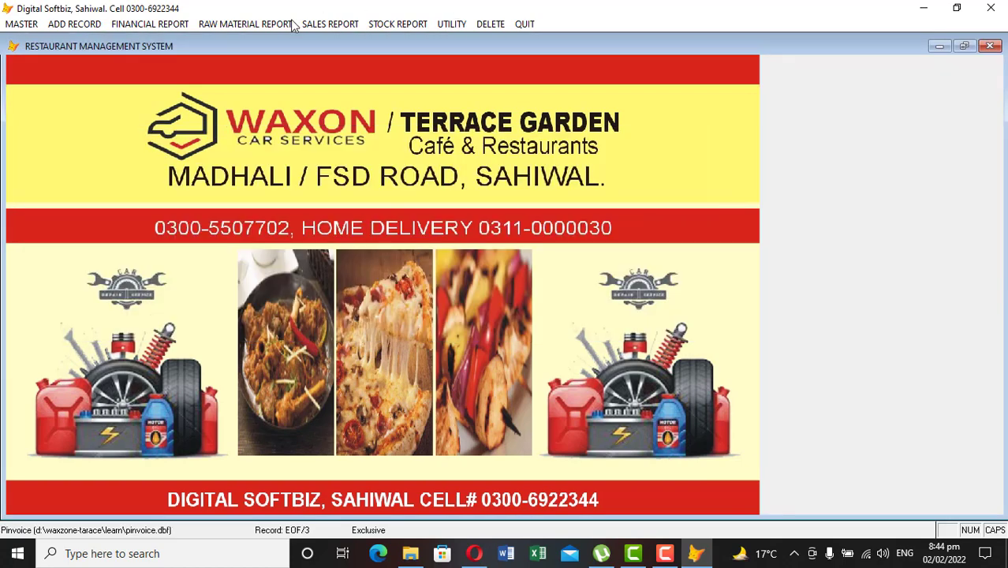
Step: Preview the chicken supplier's ledger from 01/01/2020 to 02/02/2022 again, check the remaining voucher entries, and close it
left_click(148, 24)
left_click(139, 36)
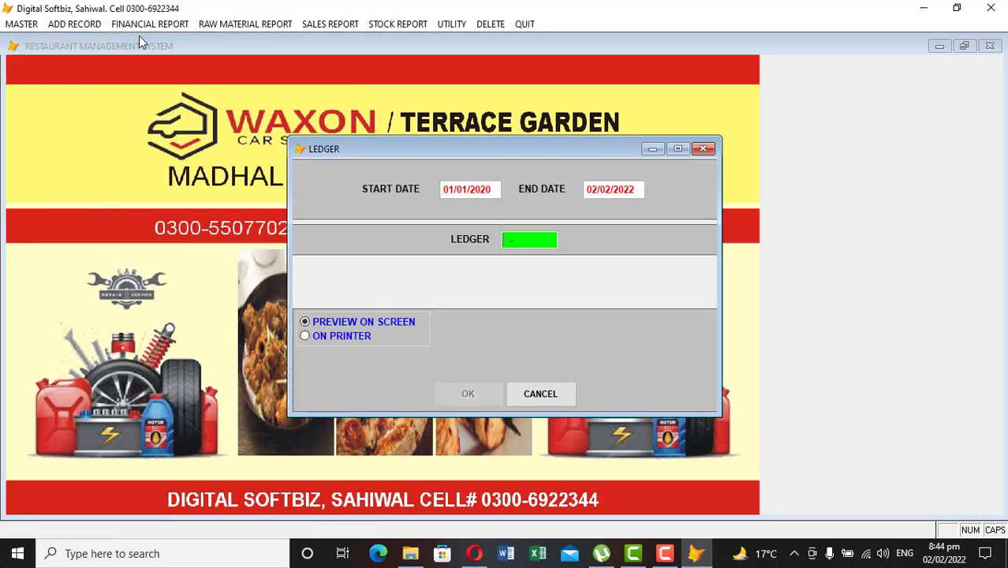
key("Return")
type("IM")
key("Return")
key("Return")
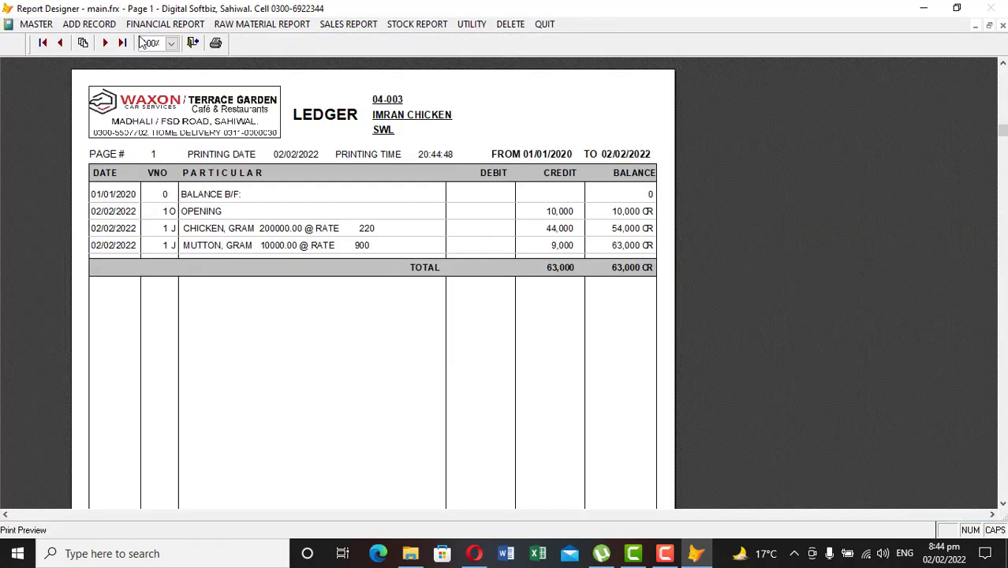
key("Escape")
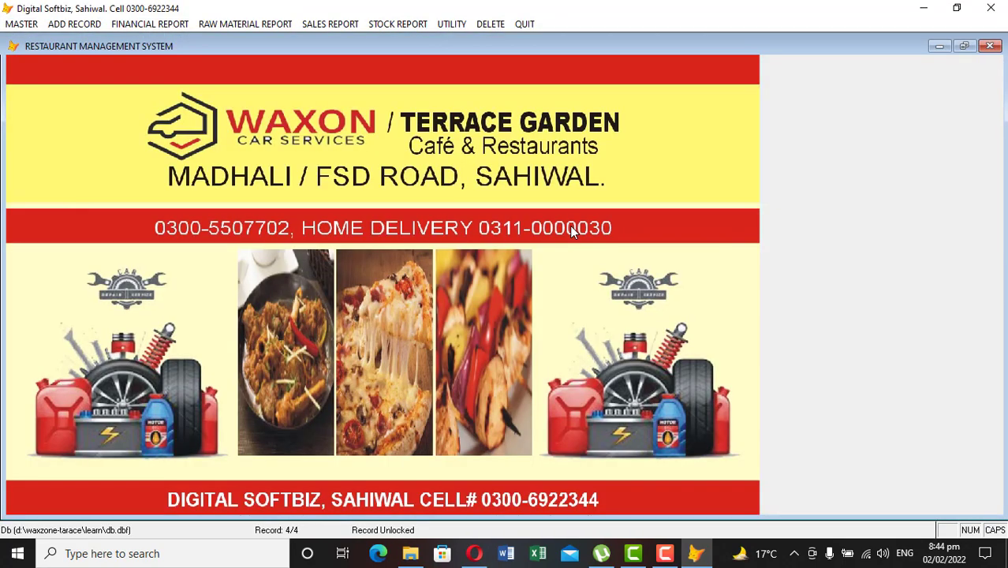
Step: Open the raw item ledger for 01/01/2020 to 02/02/2022 and search for and select CHICKEN as the item
left_click(418, 24)
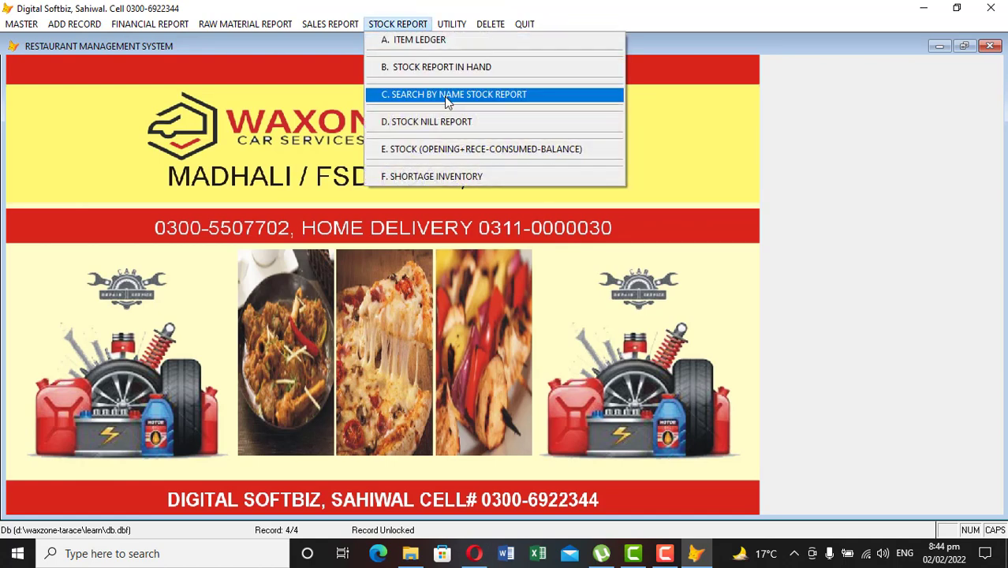
left_click(420, 45)
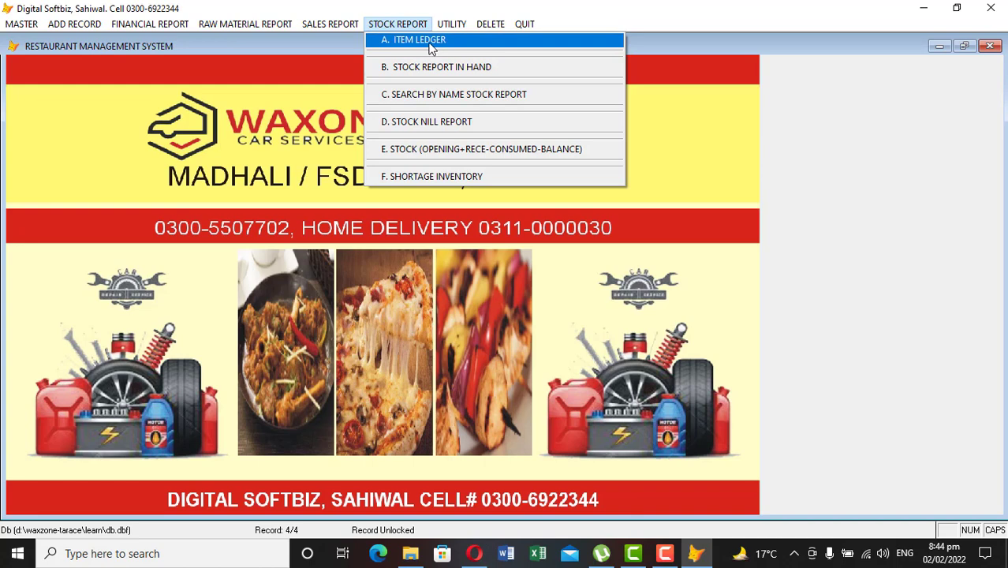
key("Return")
key("Return")
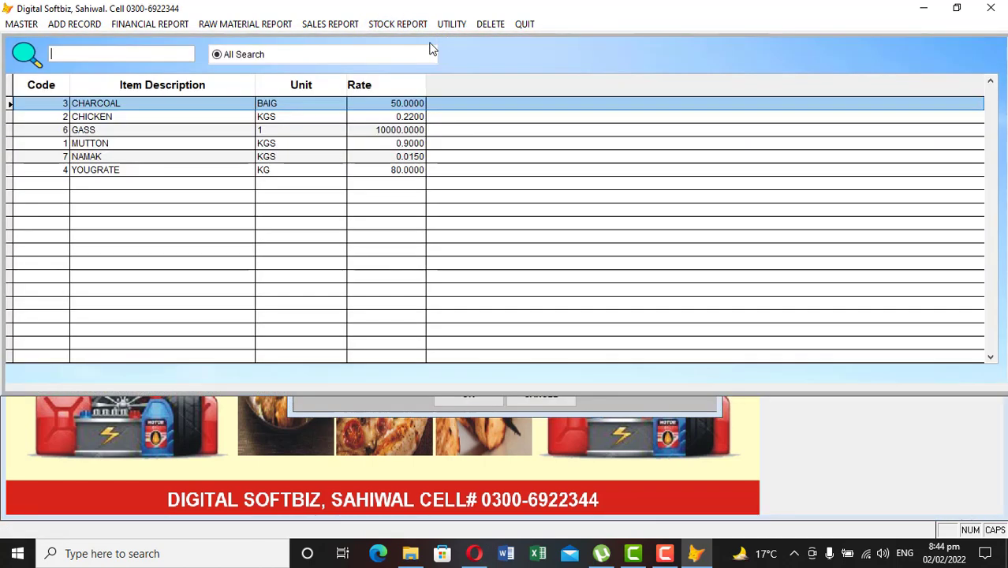
type("NE")
key("BackSpace")
key("BackSpace")
type("CH")
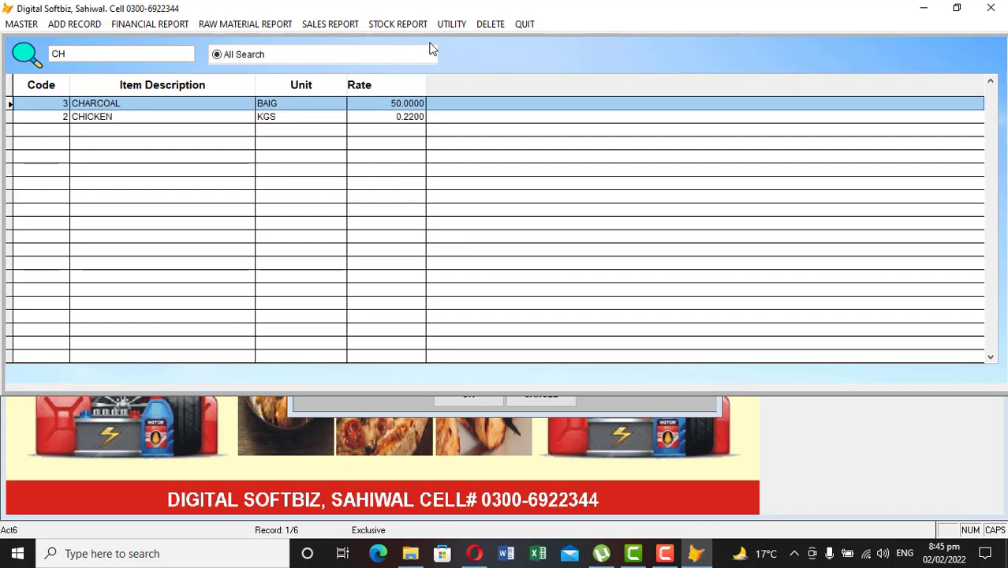
key("Down")
key("Return")
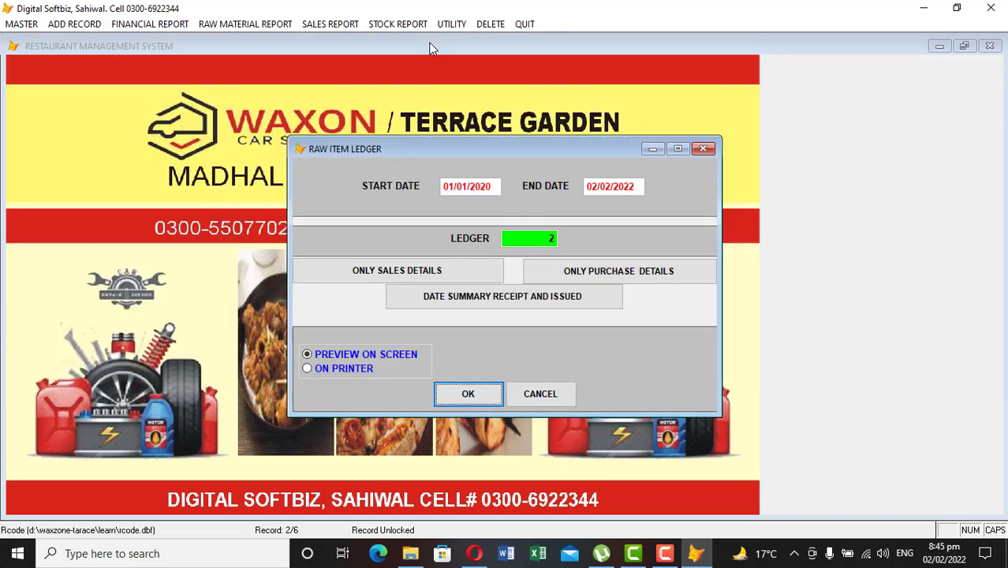
Step: Preview the chicken item ledger on screen, check its receipts, consumption and stock balance, and close it
key("Return")
left_click(421, 70)
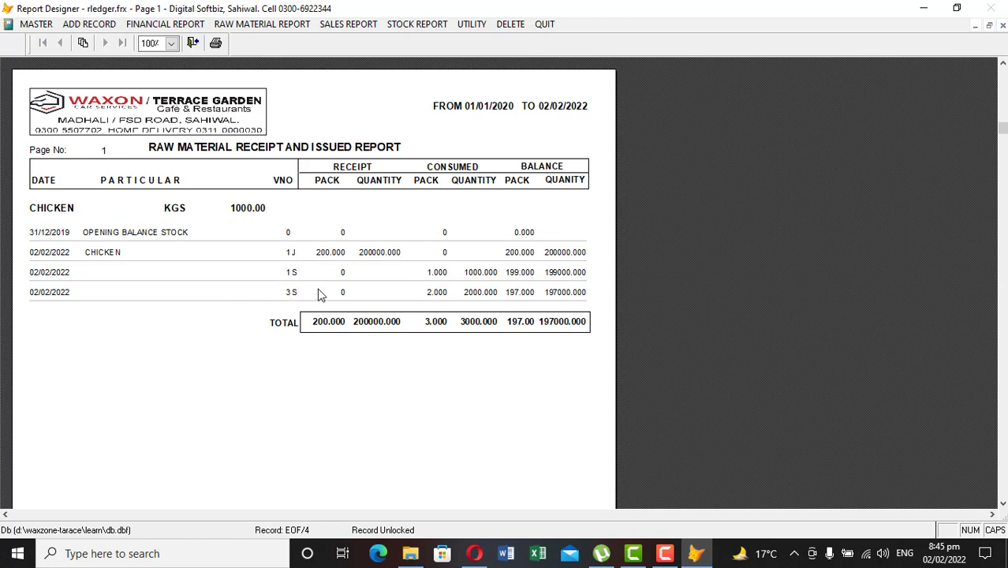
key("Escape")
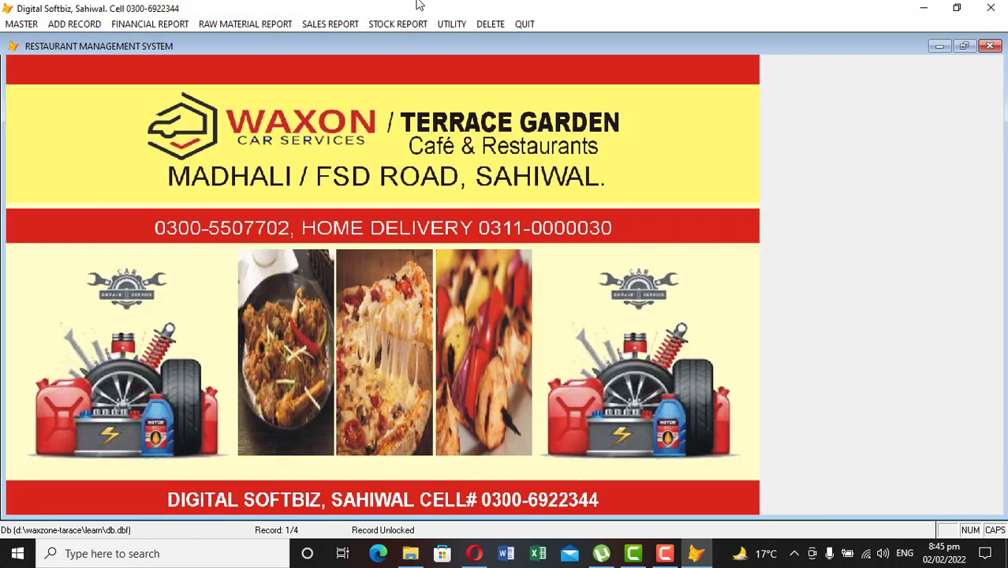
left_click(451, 24)
left_click(453, 24)
left_click(456, 23)
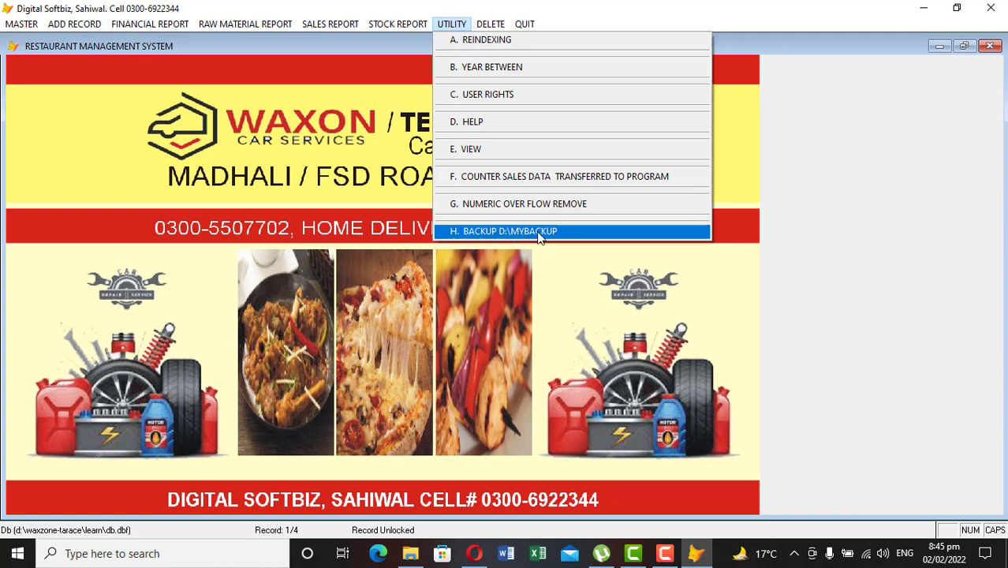
left_click(818, 309)
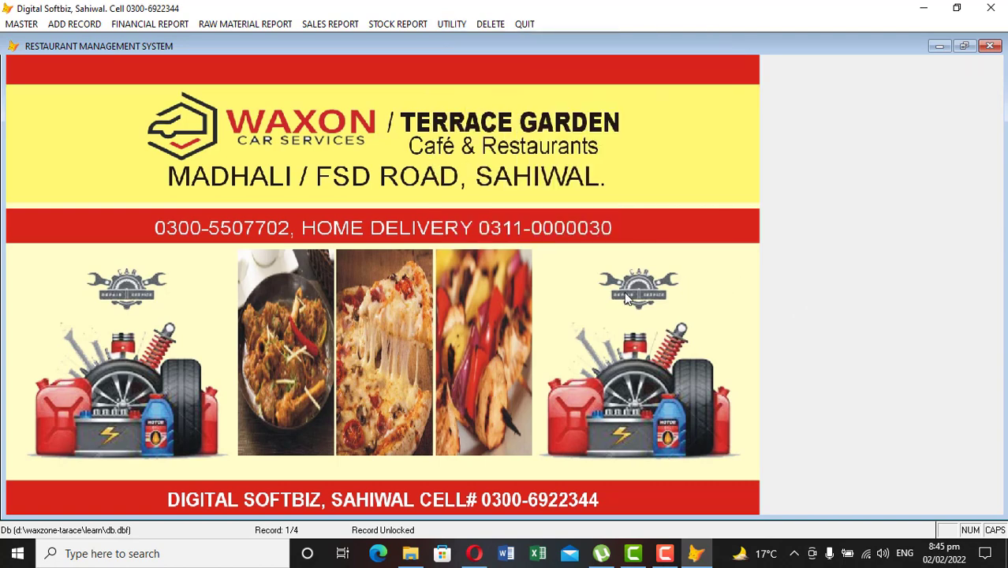